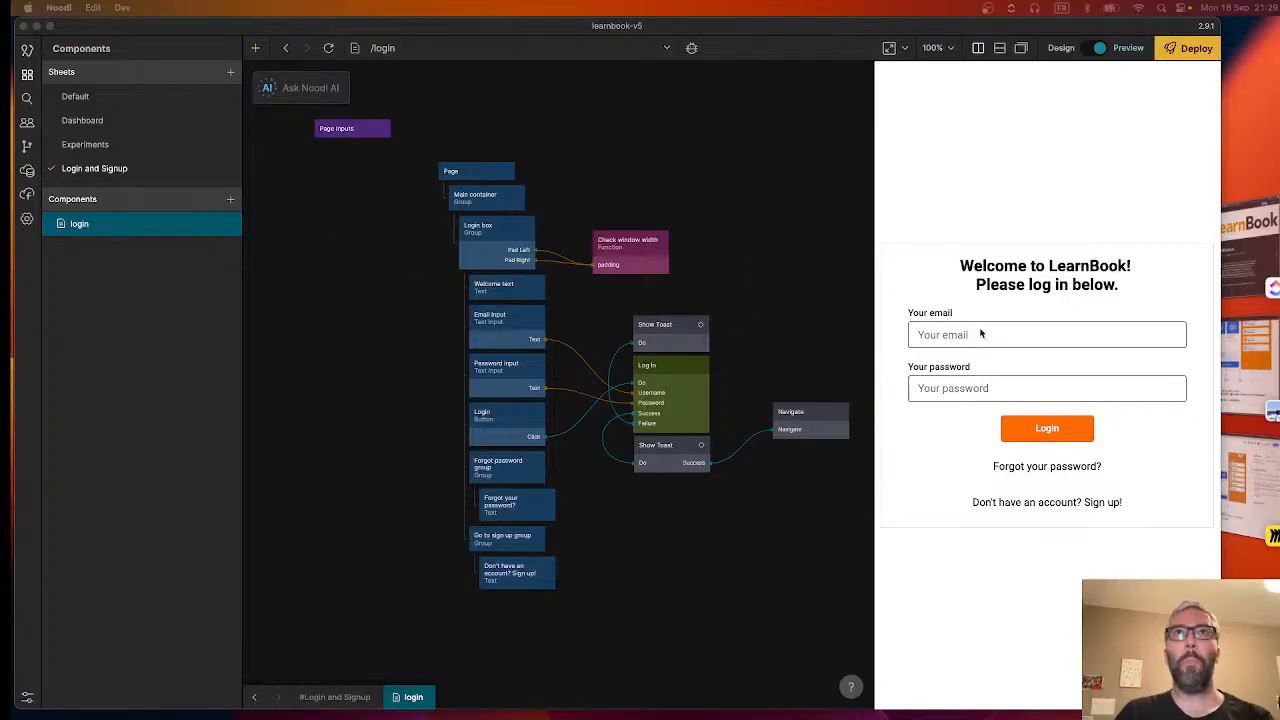
Check which style variant the email input node uses and how the email field looks when focused in the preview.
left_click(505, 330)
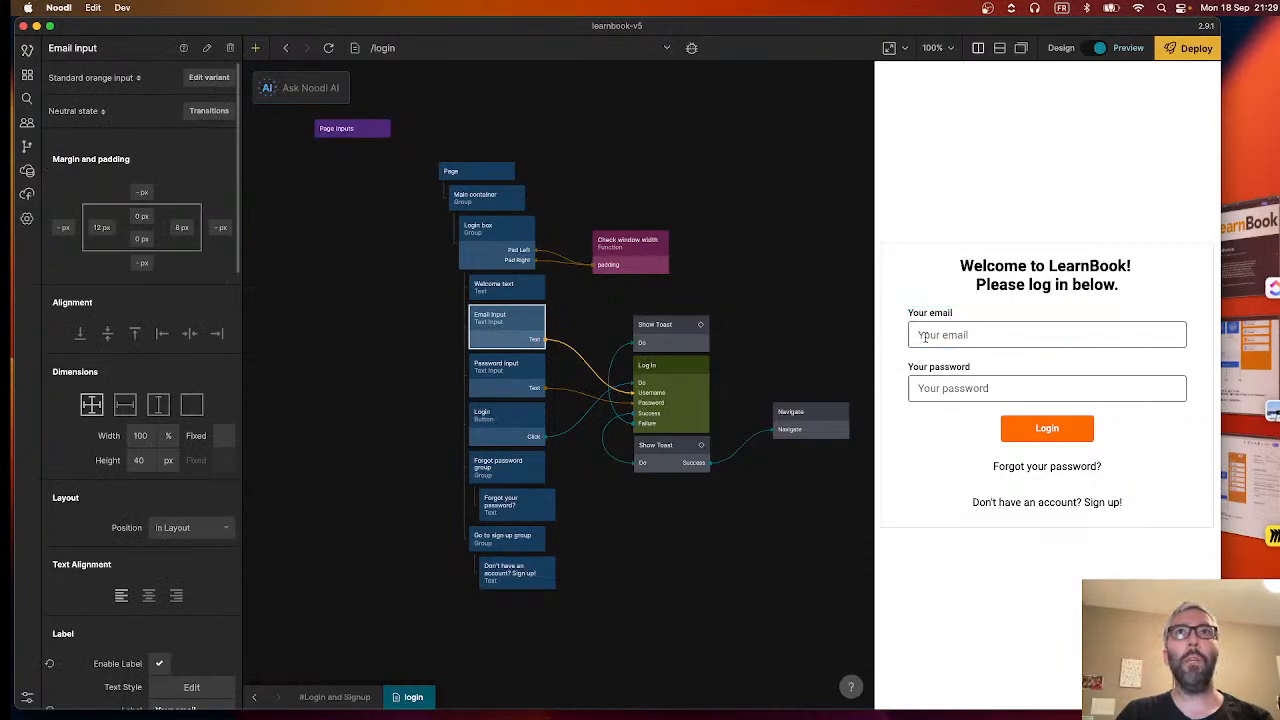
left_click(108, 77)
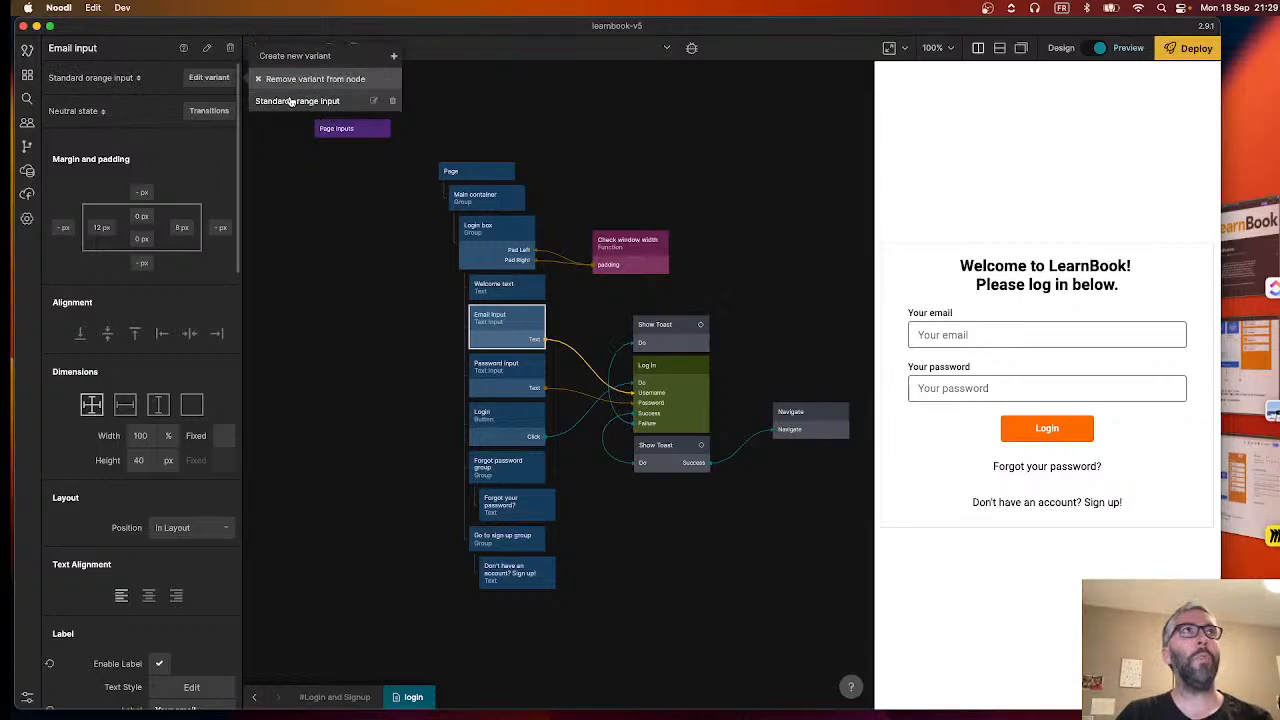
left_click(101, 80)
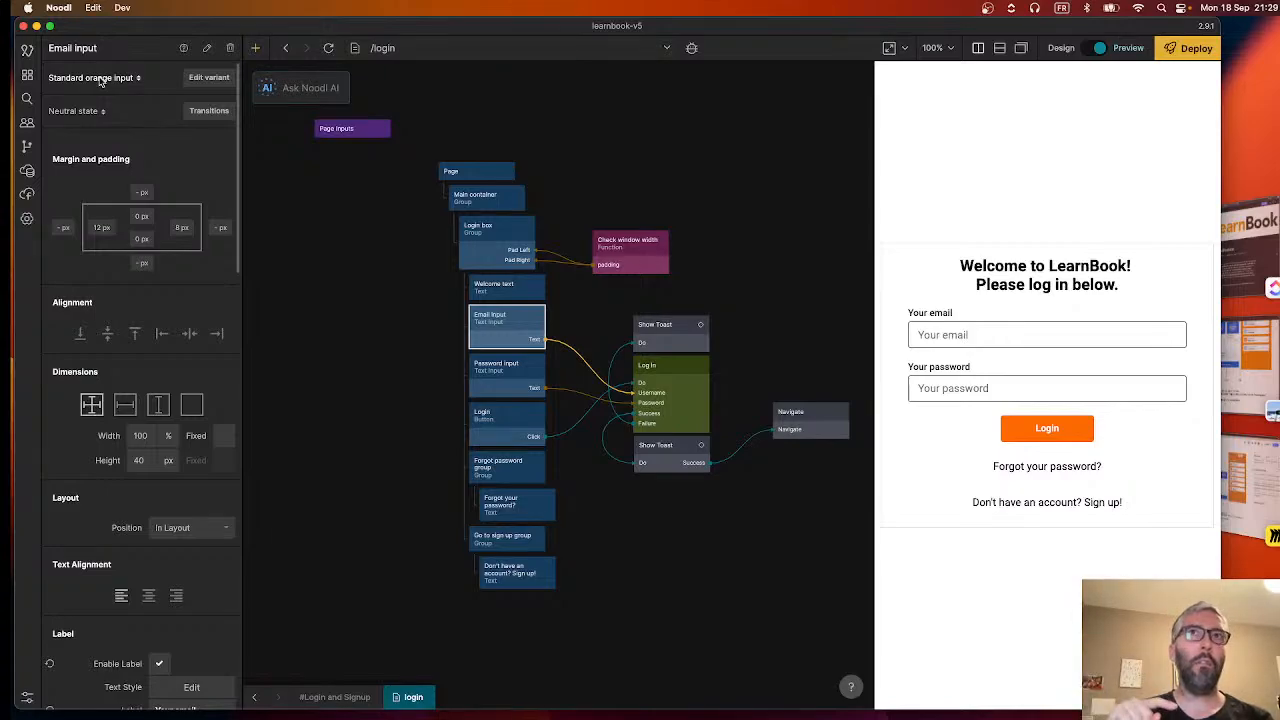
left_click(979, 337)
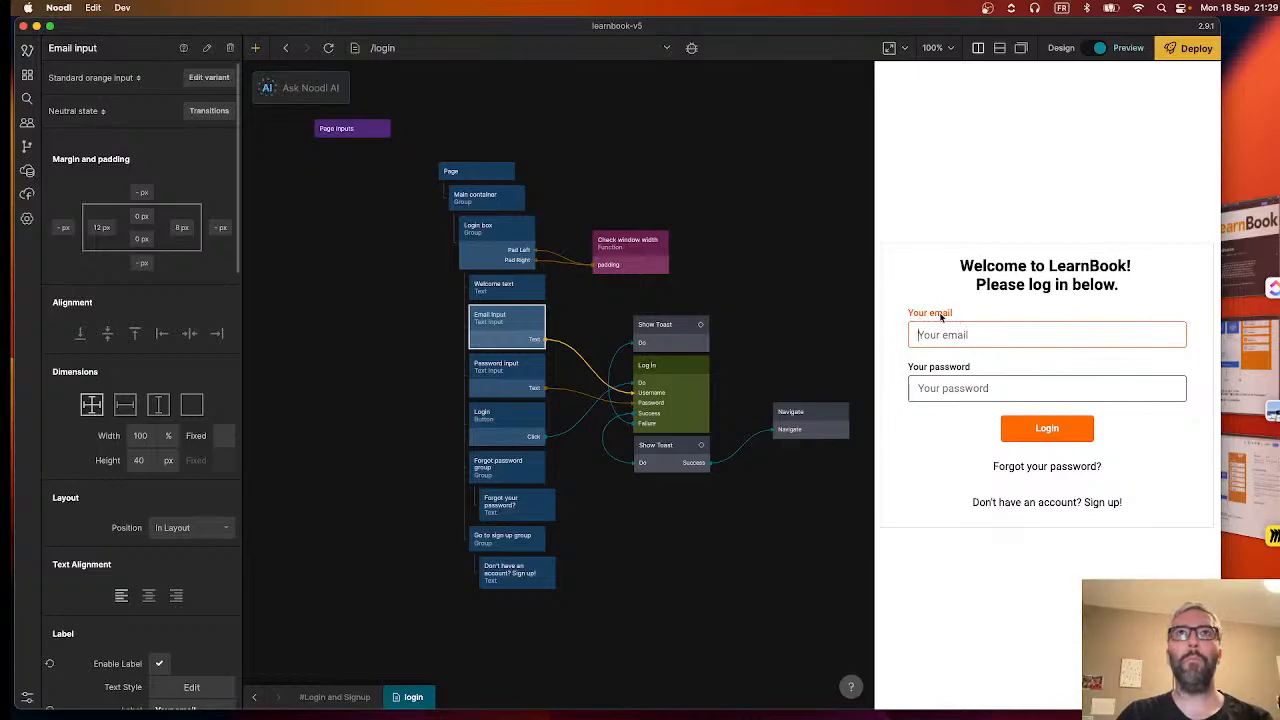
left_click(790, 325)
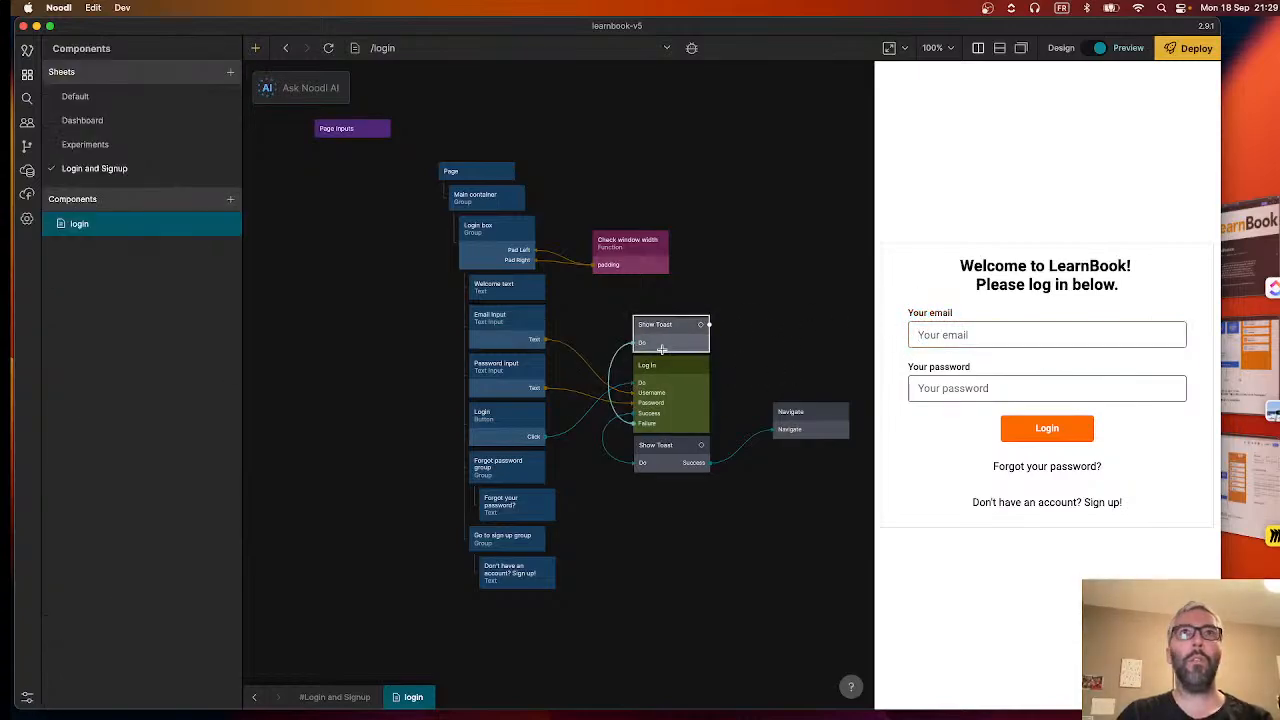
left_click(507, 298)
left_click(506, 320)
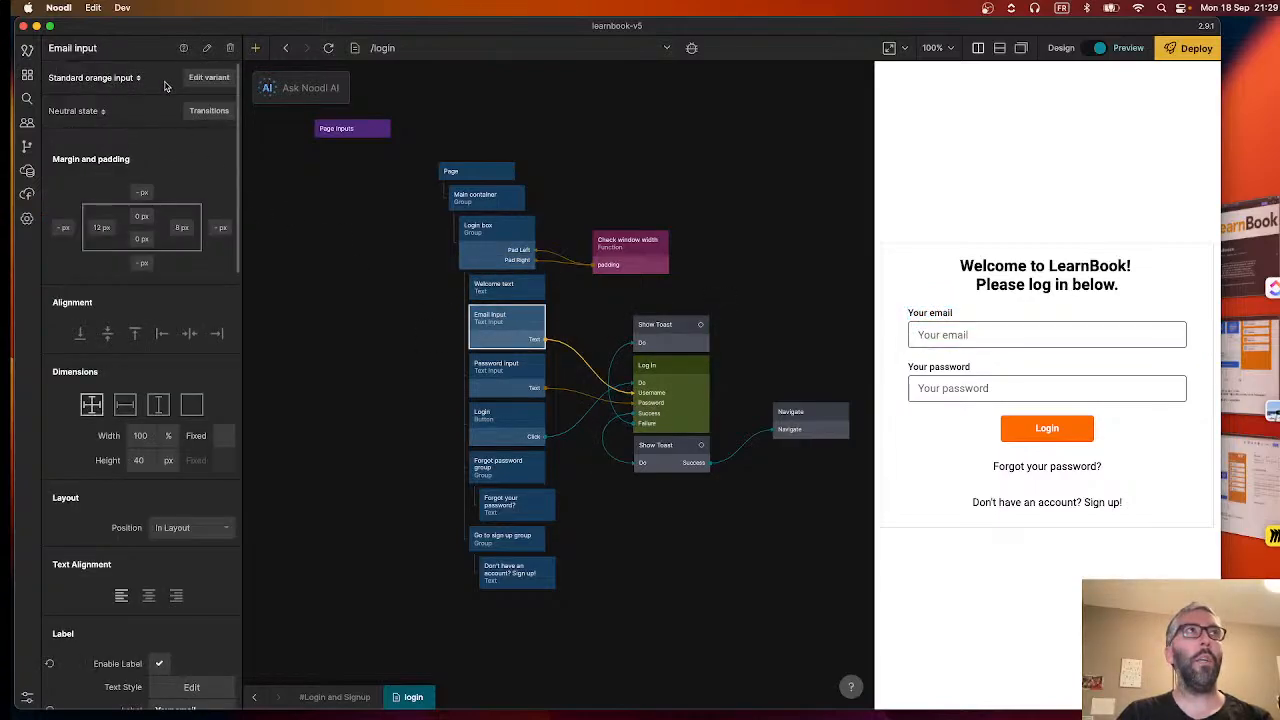
left_click(93, 80)
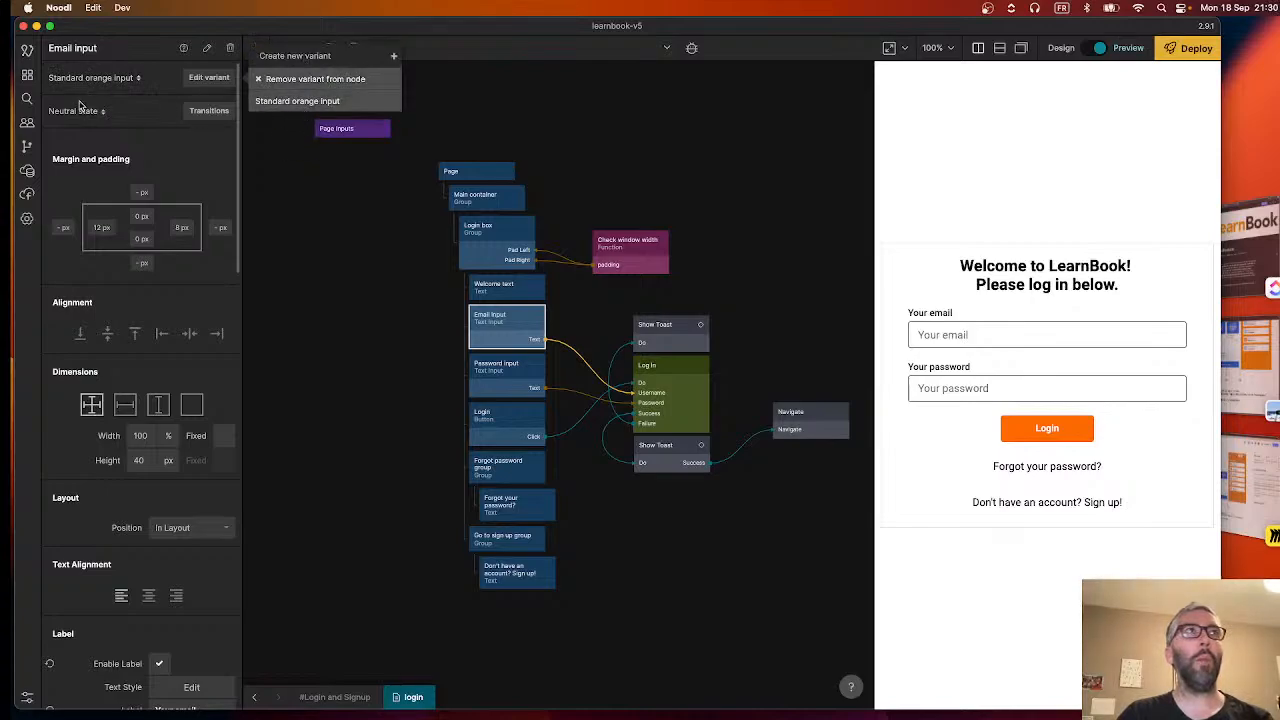
left_click(110, 80)
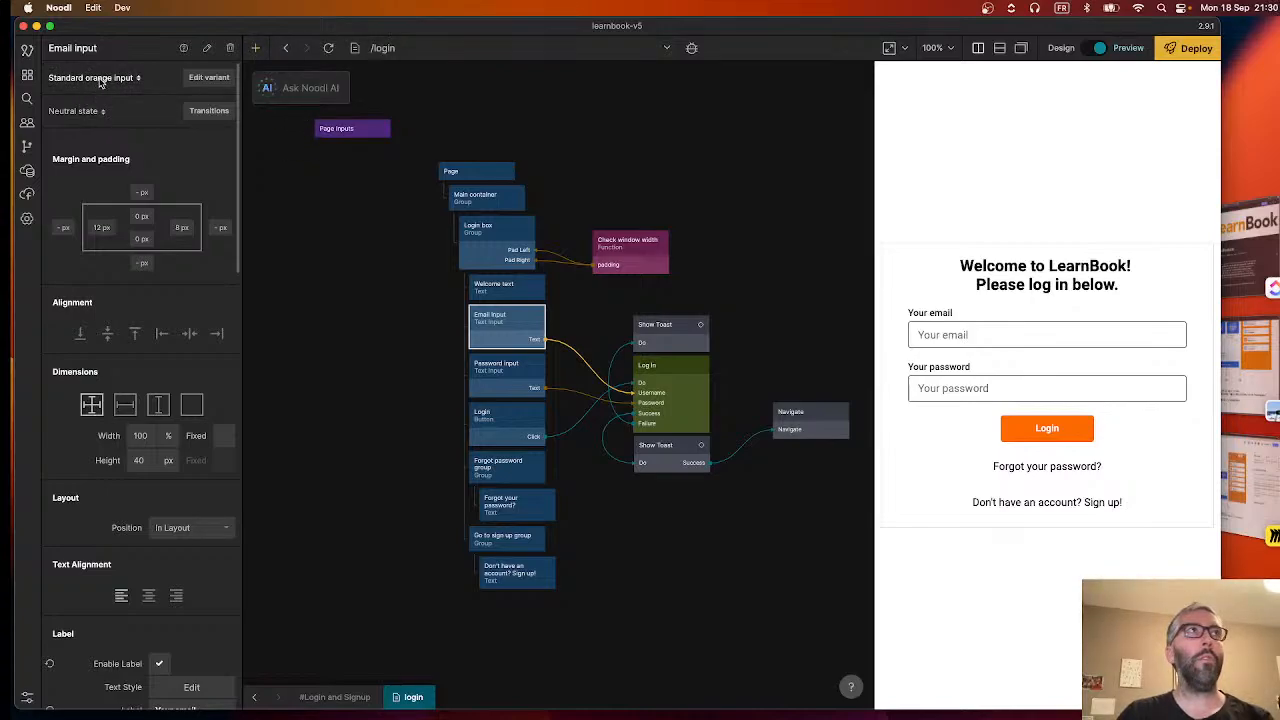
Open the Standard orange input variant for editing and review its margin, dimension, text, label and style settings.
left_click(209, 79)
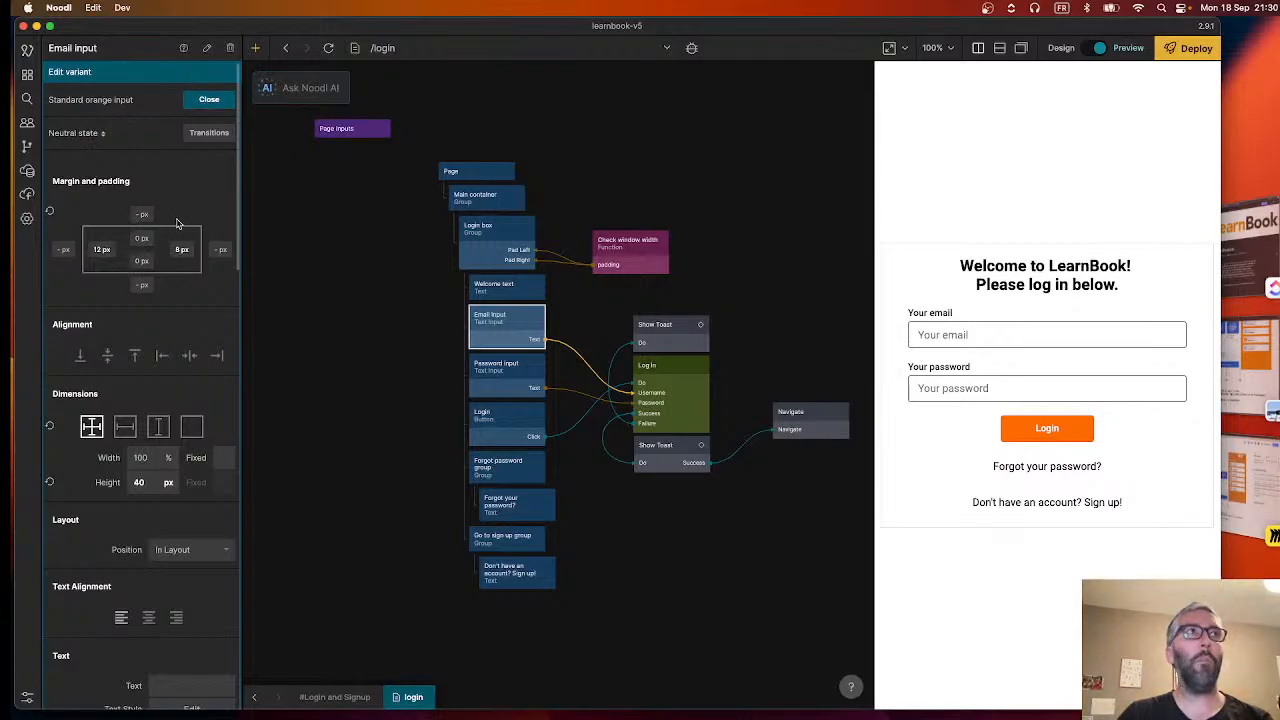
scroll(177, 221, "down", 1)
scroll(177, 221, "down", 3)
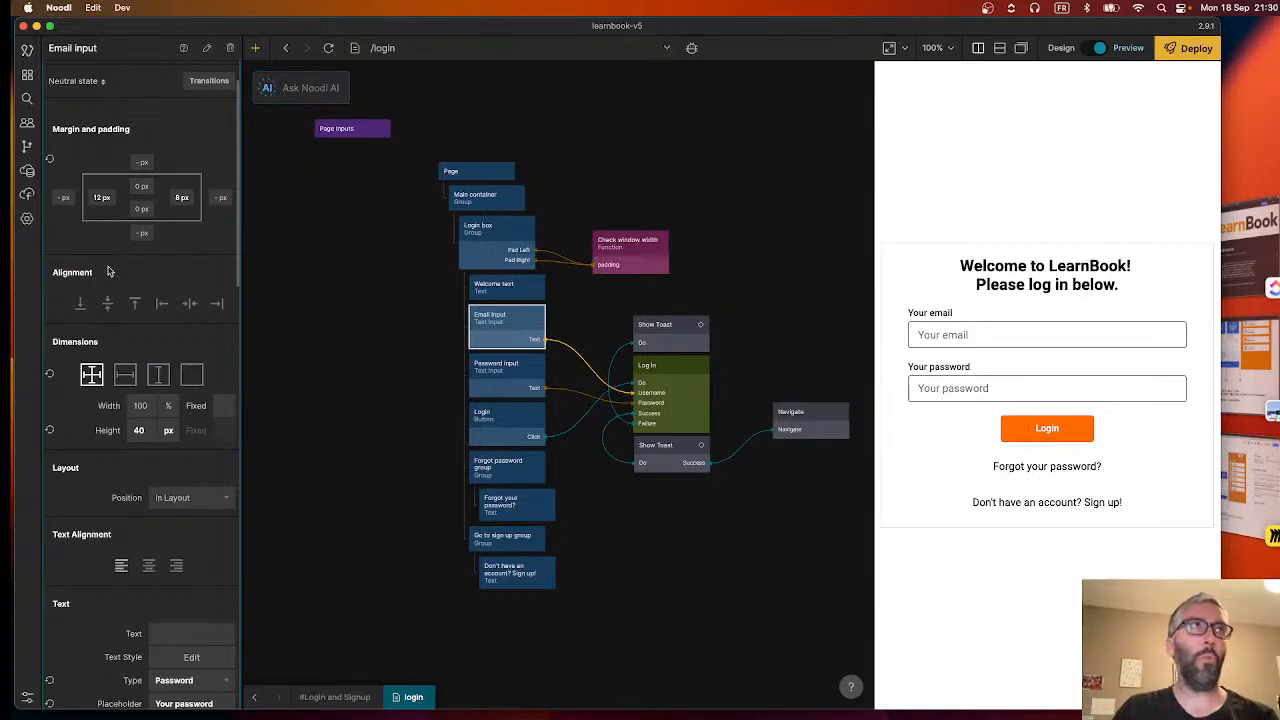
scroll(109, 271, "down", 5)
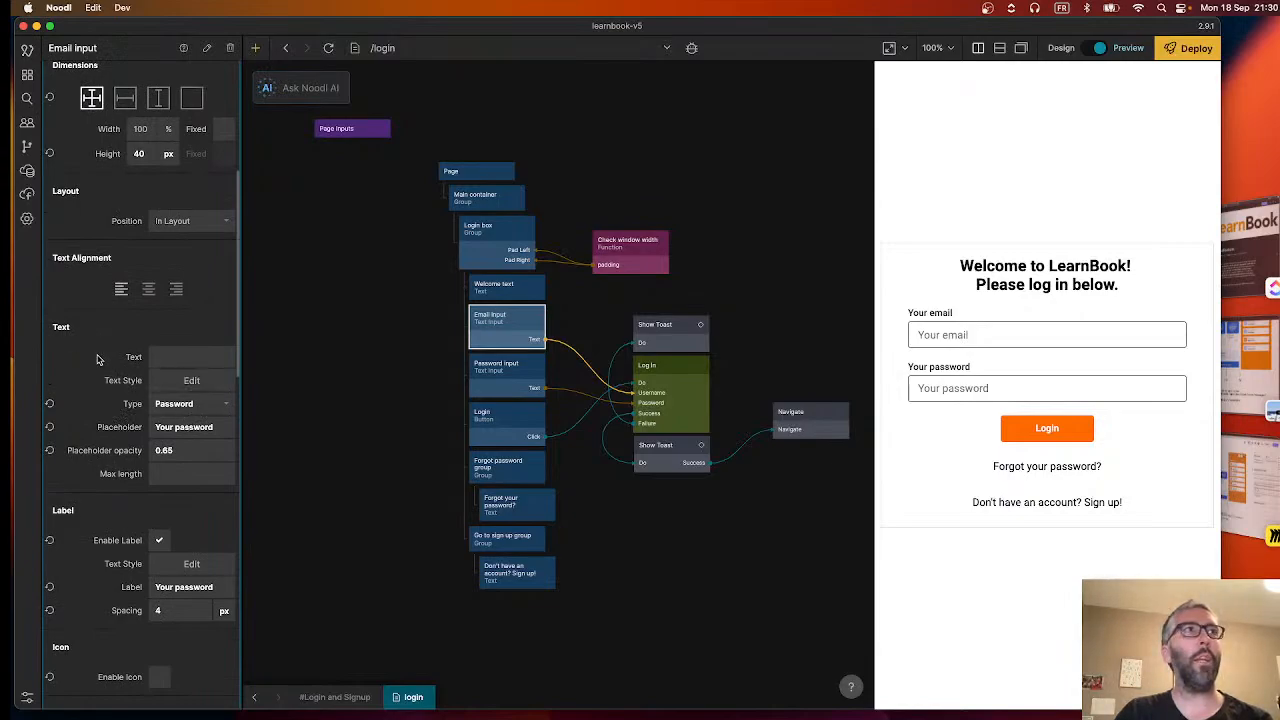
scroll(152, 450, "down", 5)
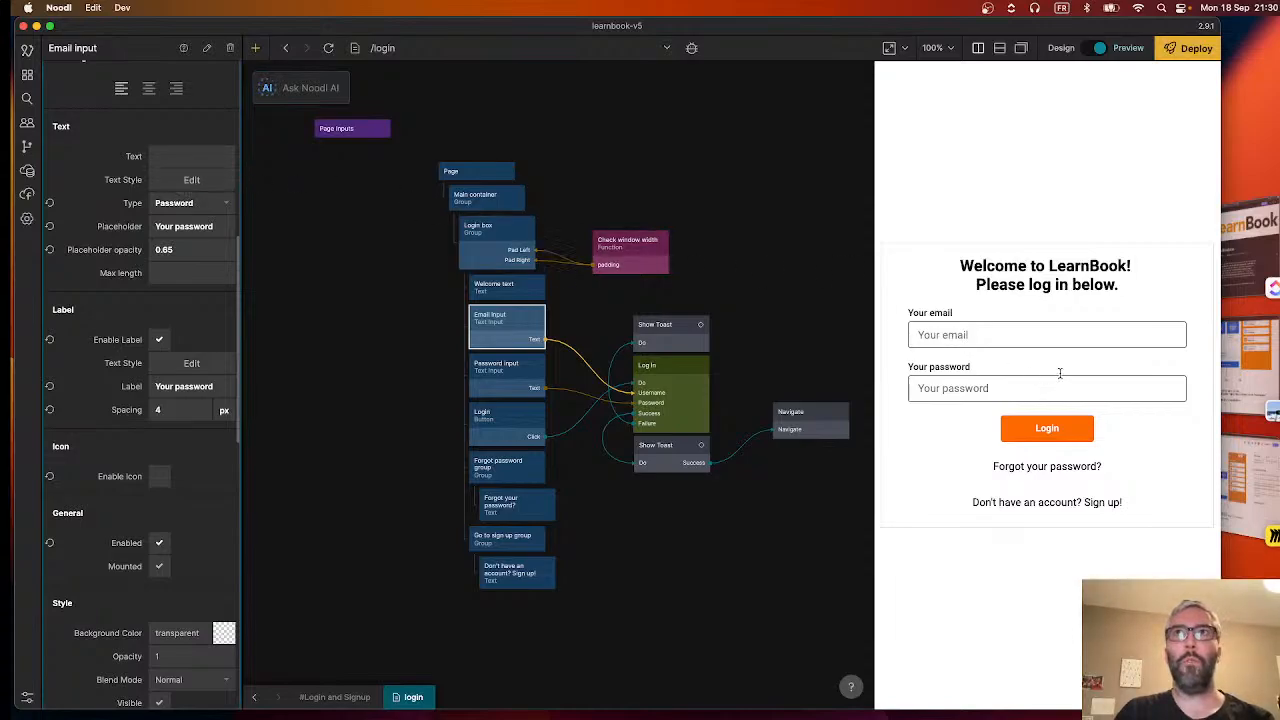
Glance at the storyboard PDF in Preview, return to Noodl and inspect the variant's label text style settings.
left_click(1246, 362)
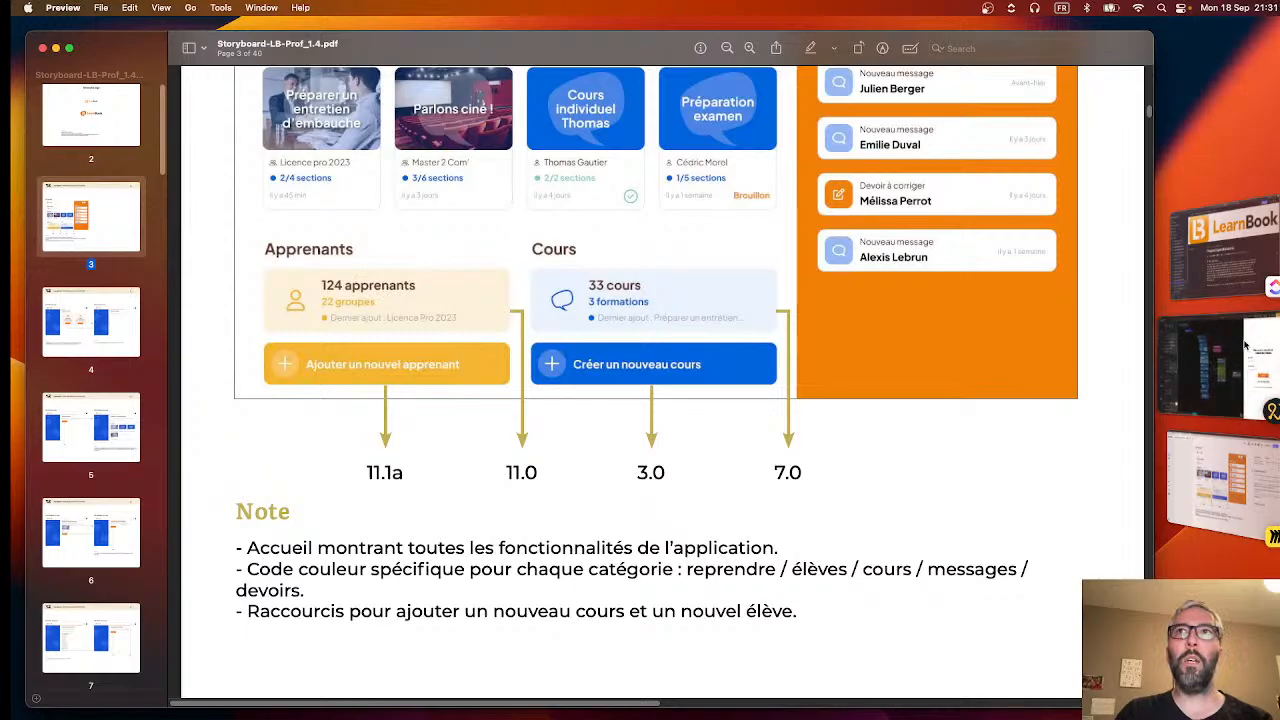
left_click(1230, 478)
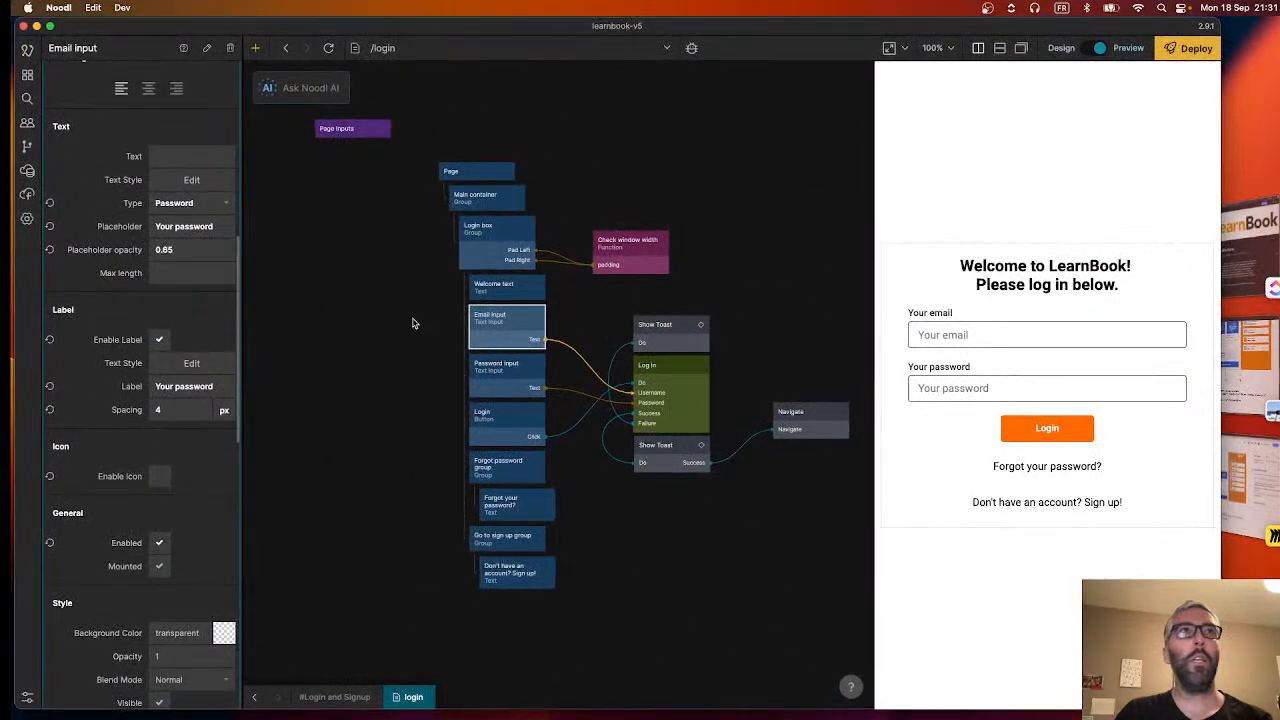
left_click(195, 368)
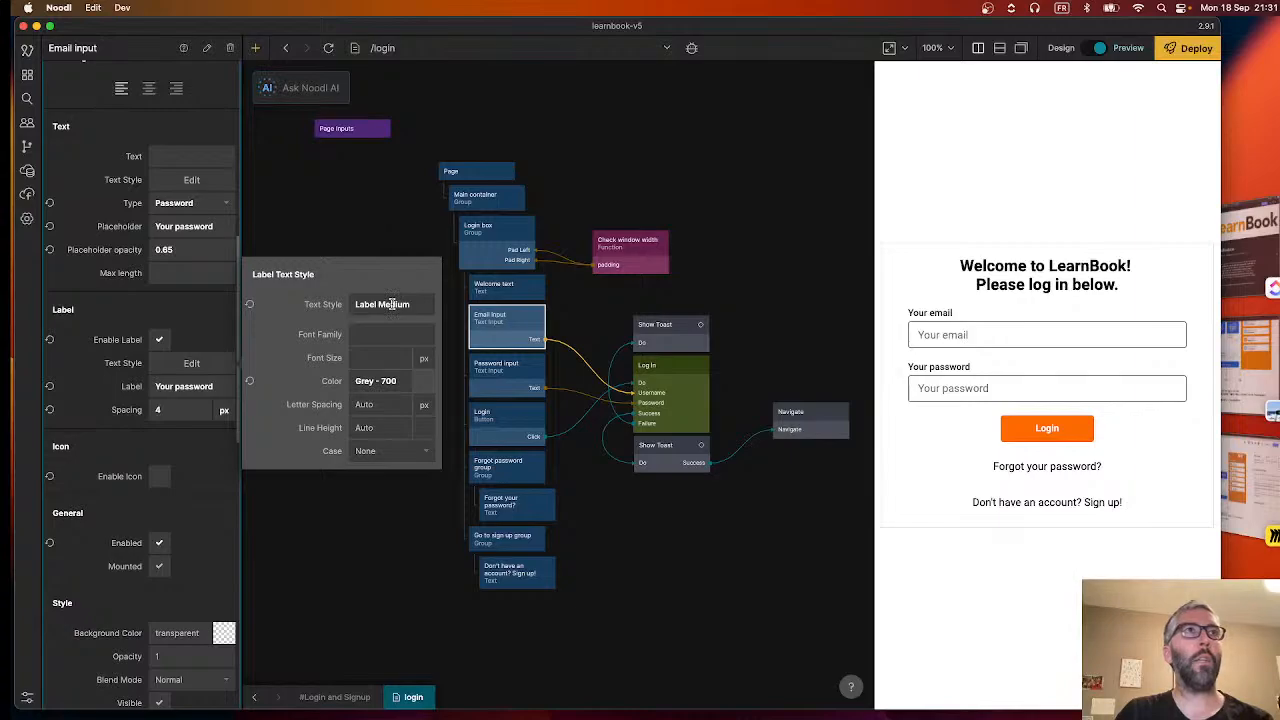
left_click(297, 243)
scroll(221, 228, "up", 2)
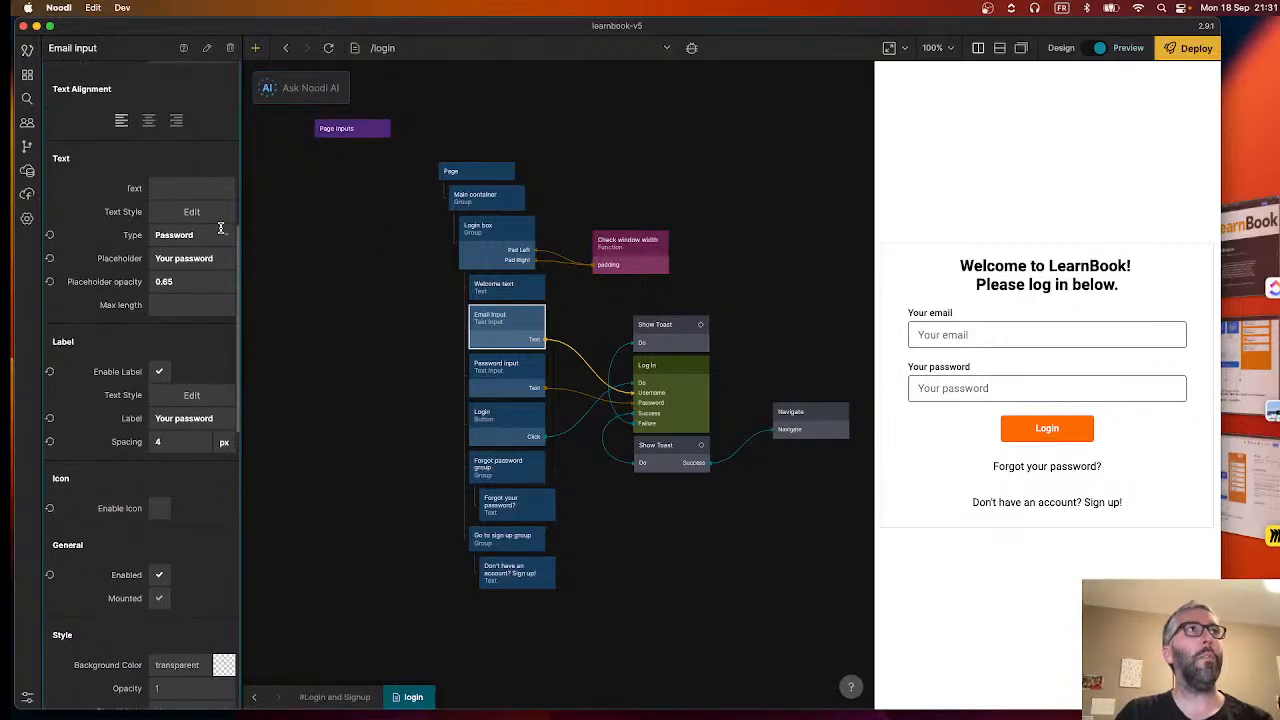
Open the variant's text style list and compare the font settings of Body Small, Label Small, Label Medium, Label Large and Body Medium.
left_click(216, 211)
left_click(172, 190)
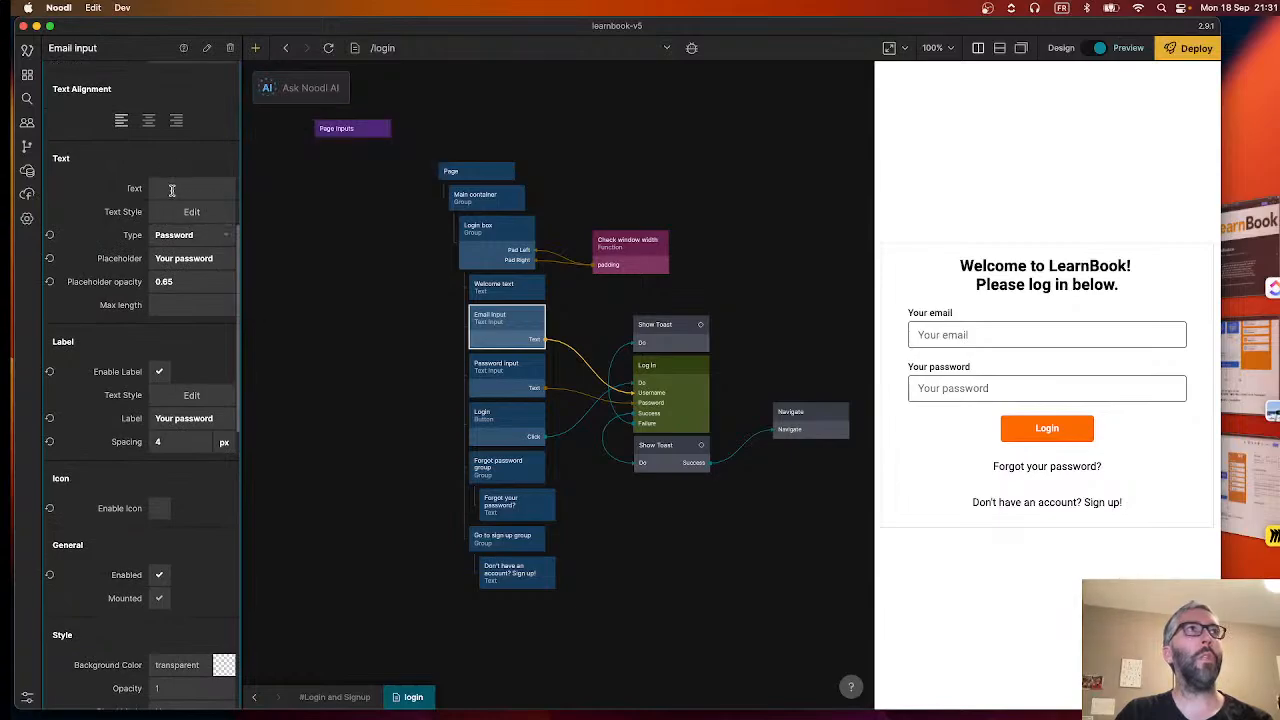
left_click(171, 216)
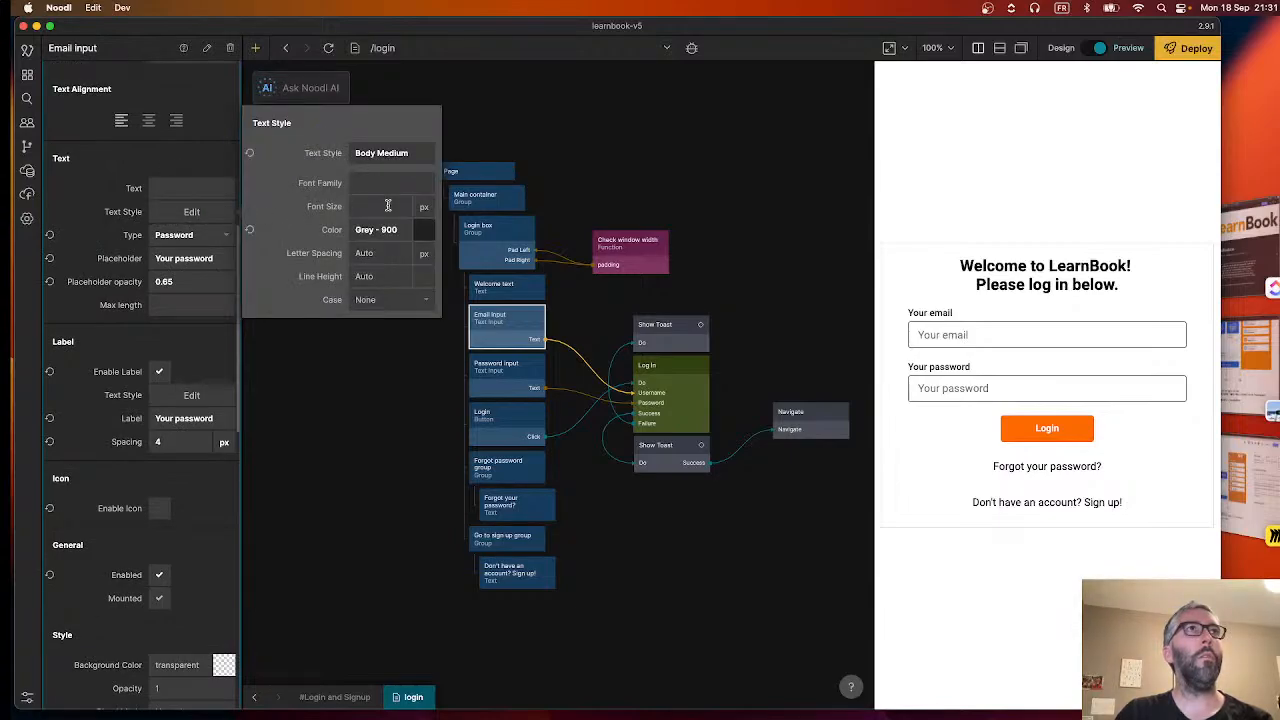
left_click(396, 152)
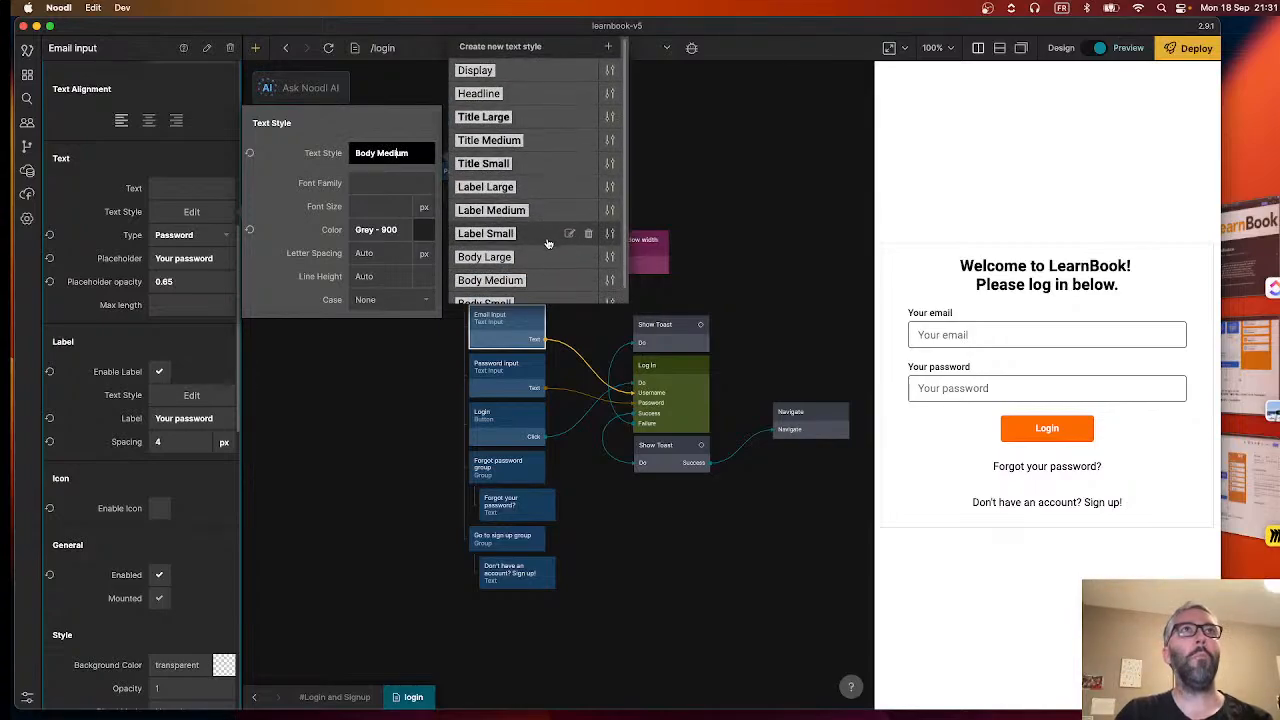
scroll(560, 235, "down", 1)
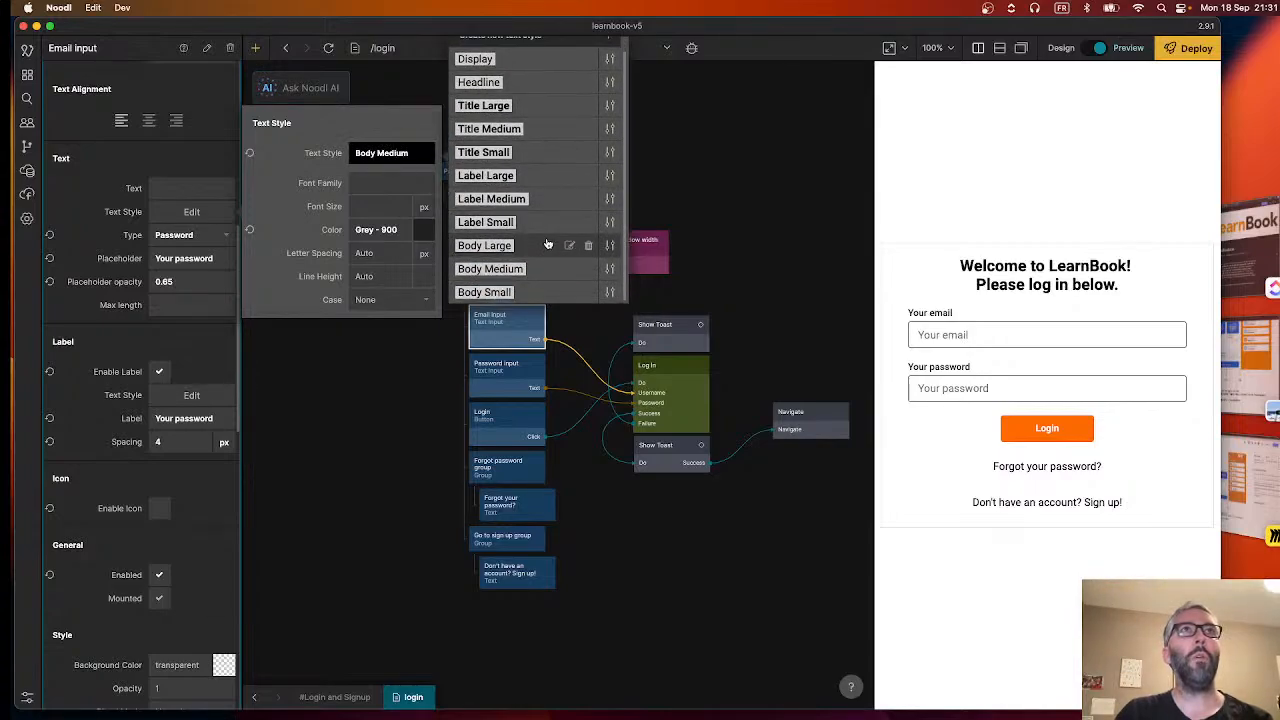
left_click(610, 293)
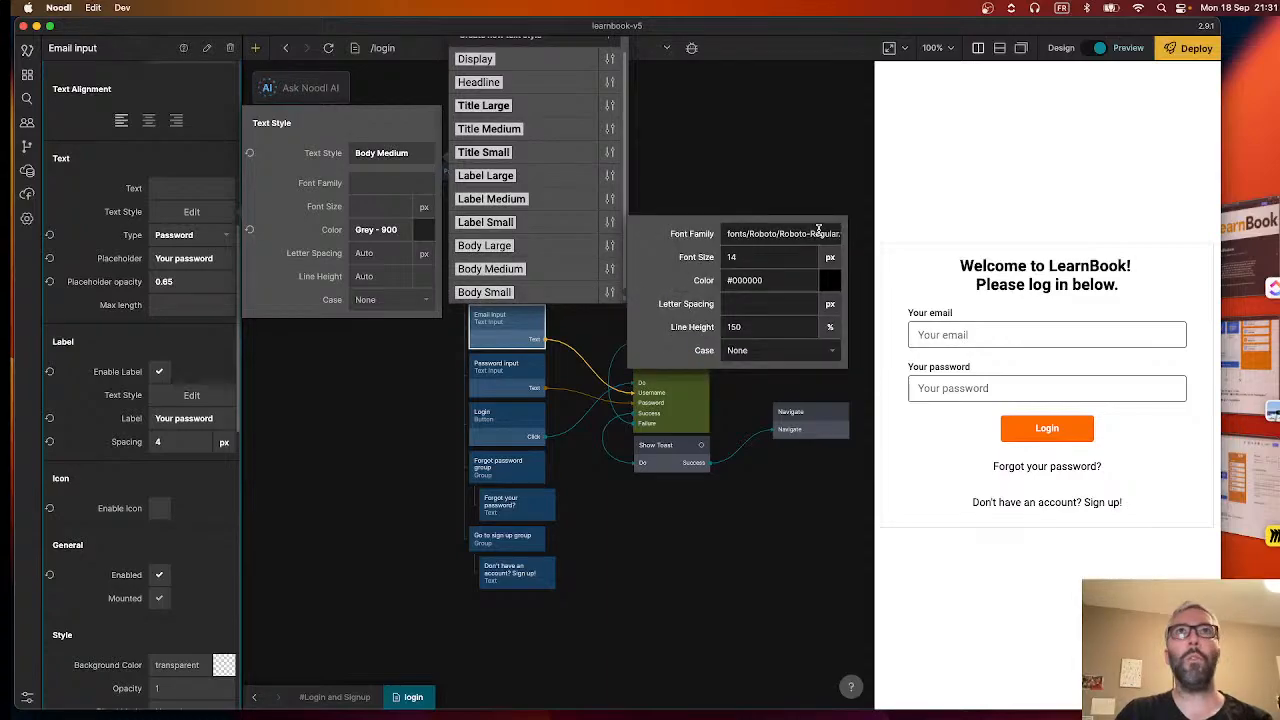
left_click(610, 222)
left_click(609, 198)
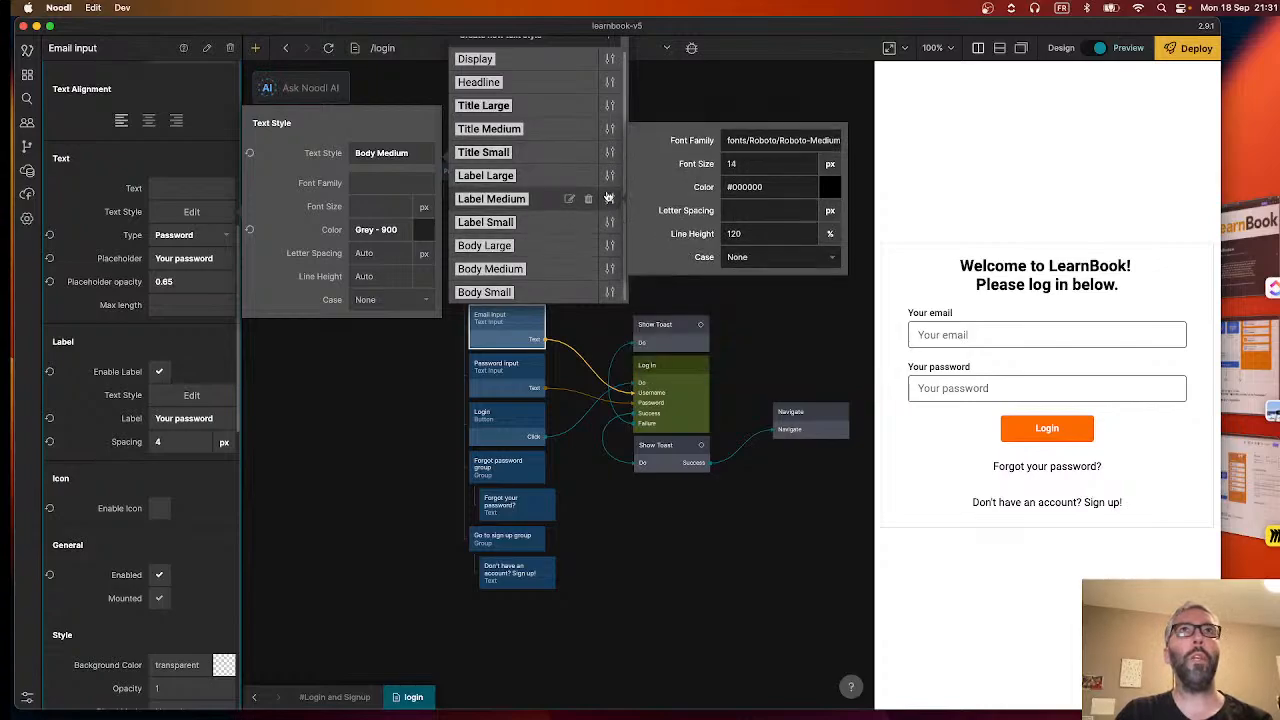
left_click(610, 175)
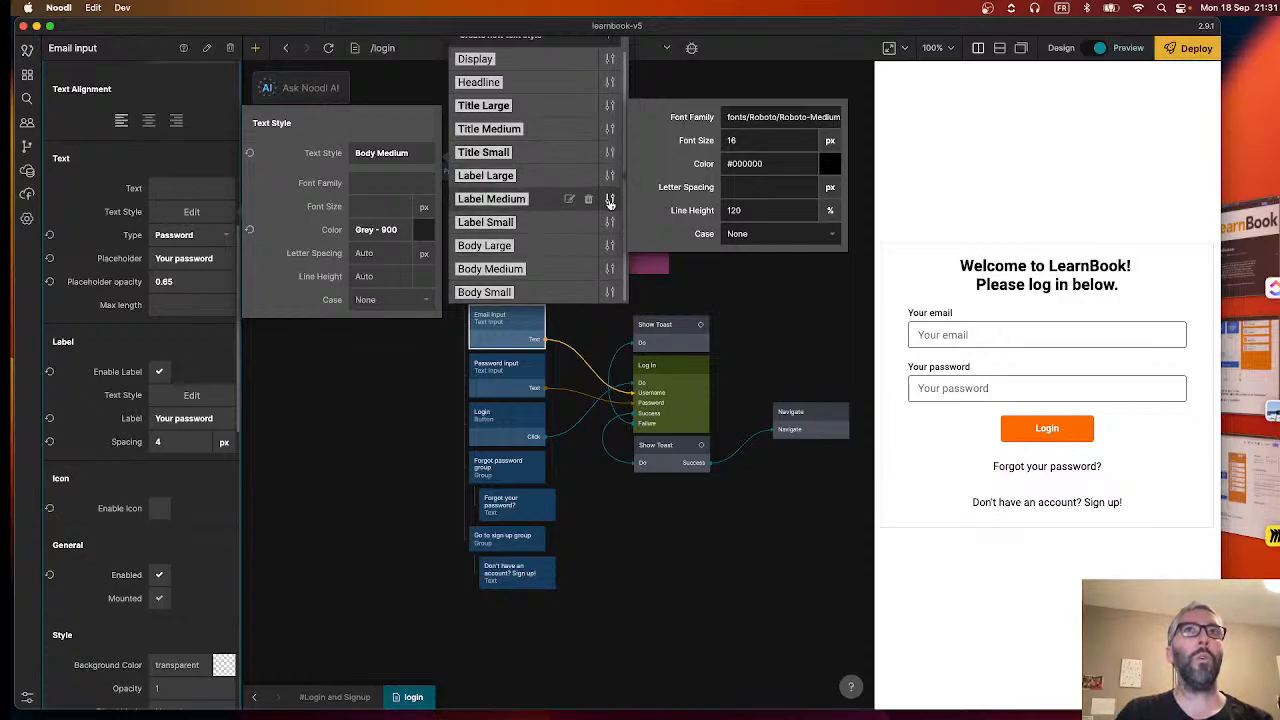
left_click(609, 269)
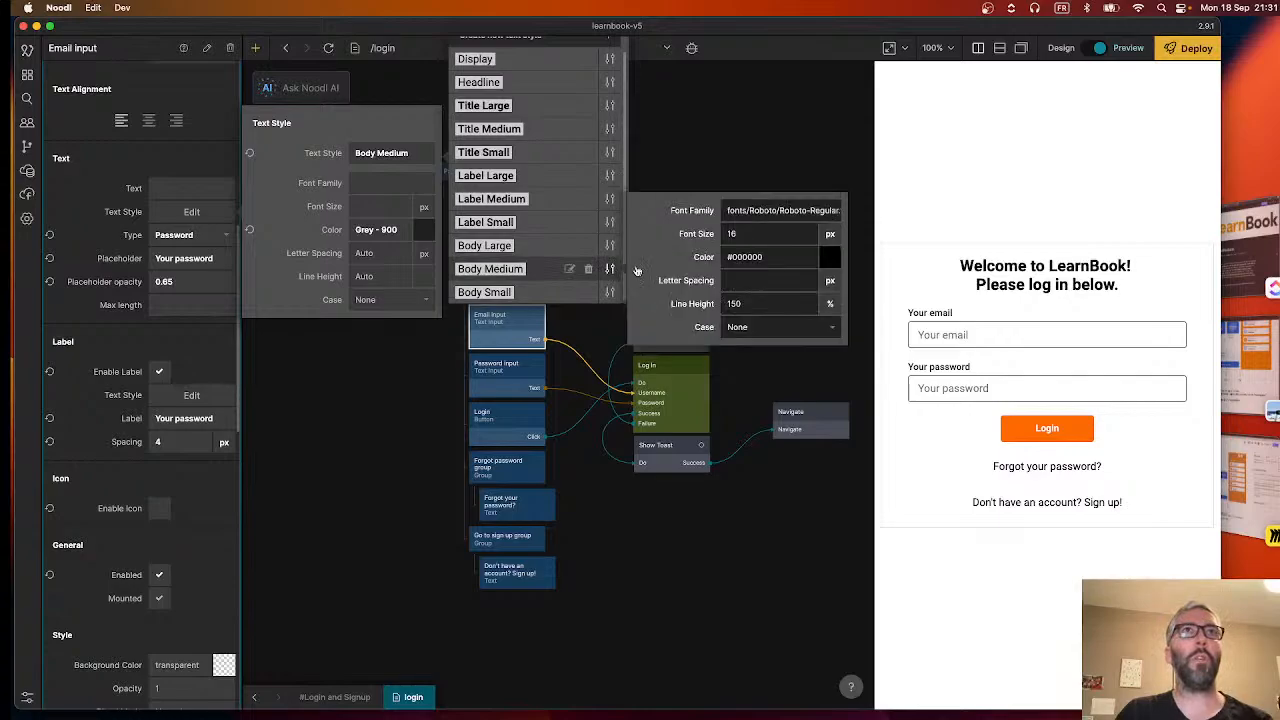
Browse the fonts available for the Body Medium text style and inspect the "Forgot your password?" text node's properties.
left_click(768, 210)
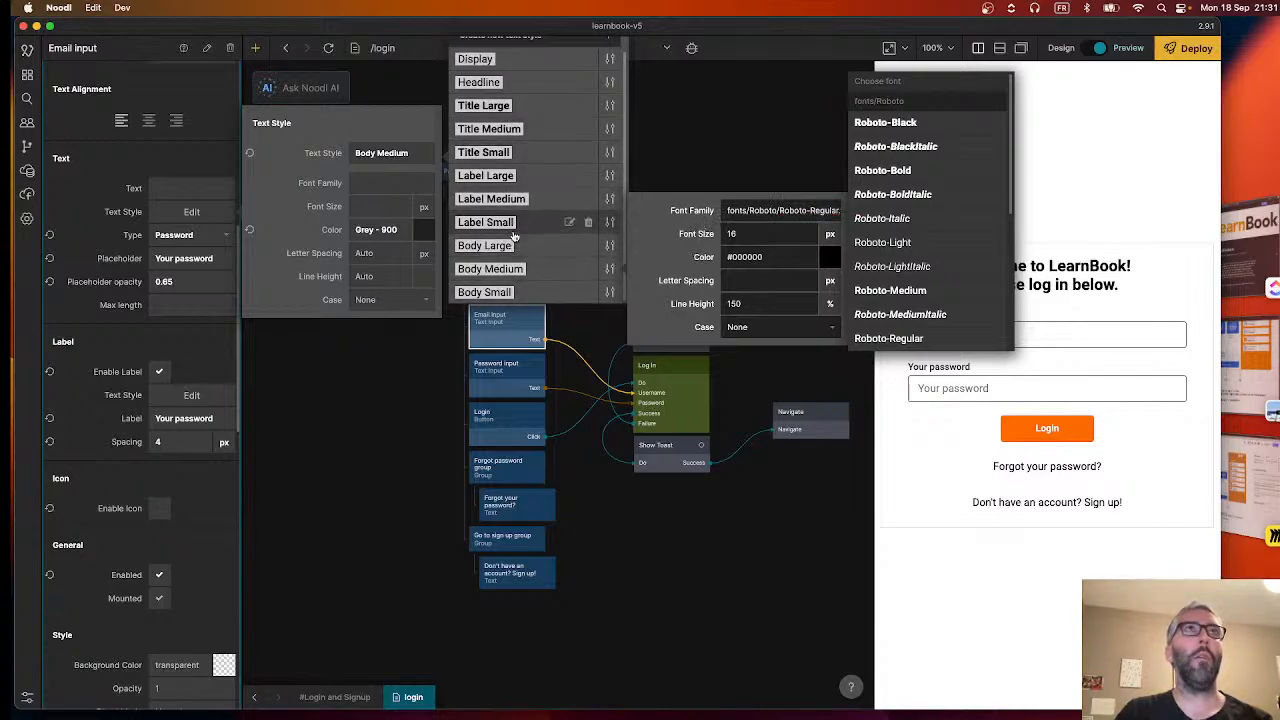
scroll(510, 125, "up", 1)
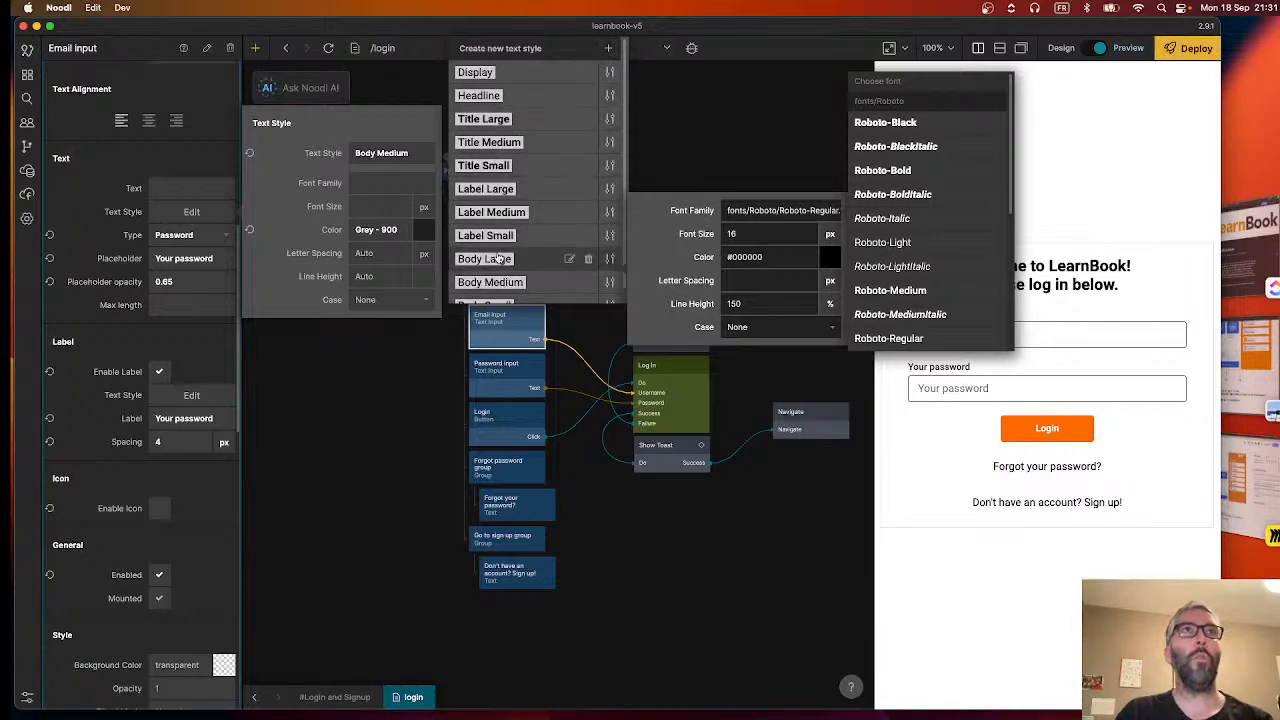
scroll(516, 165, "down", 1)
scroll(516, 176, "up", 1)
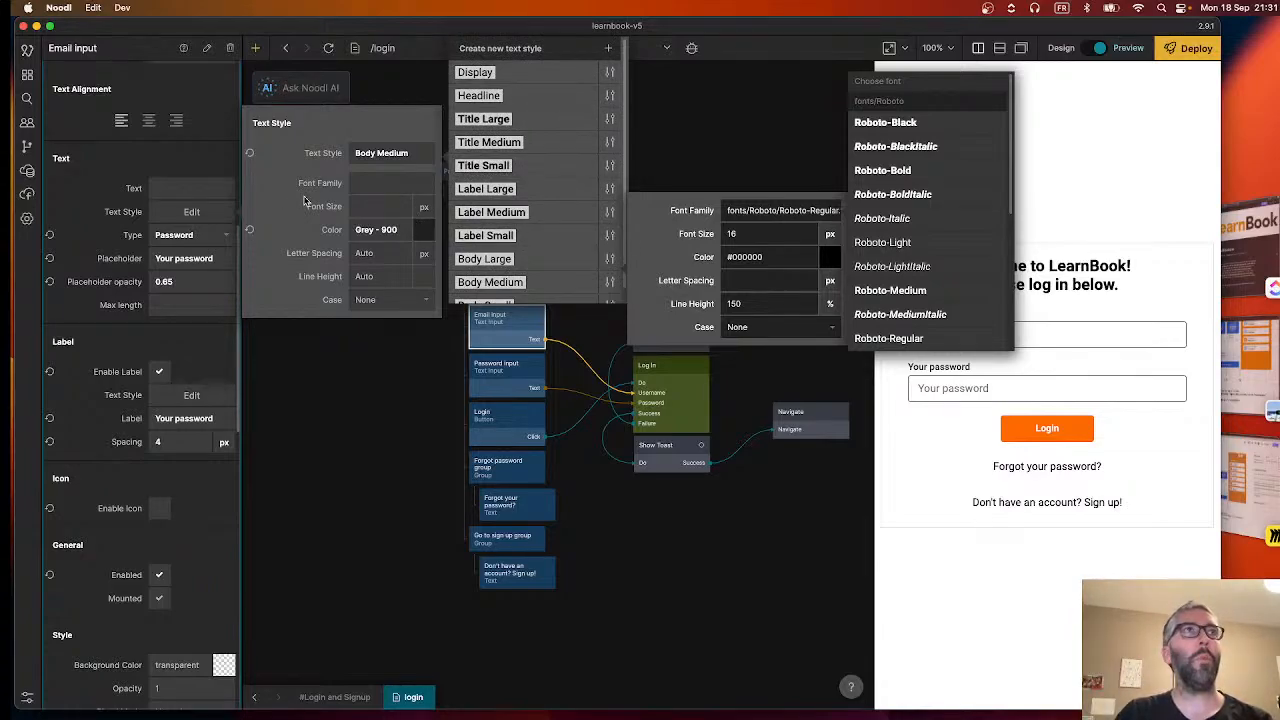
left_click(108, 259)
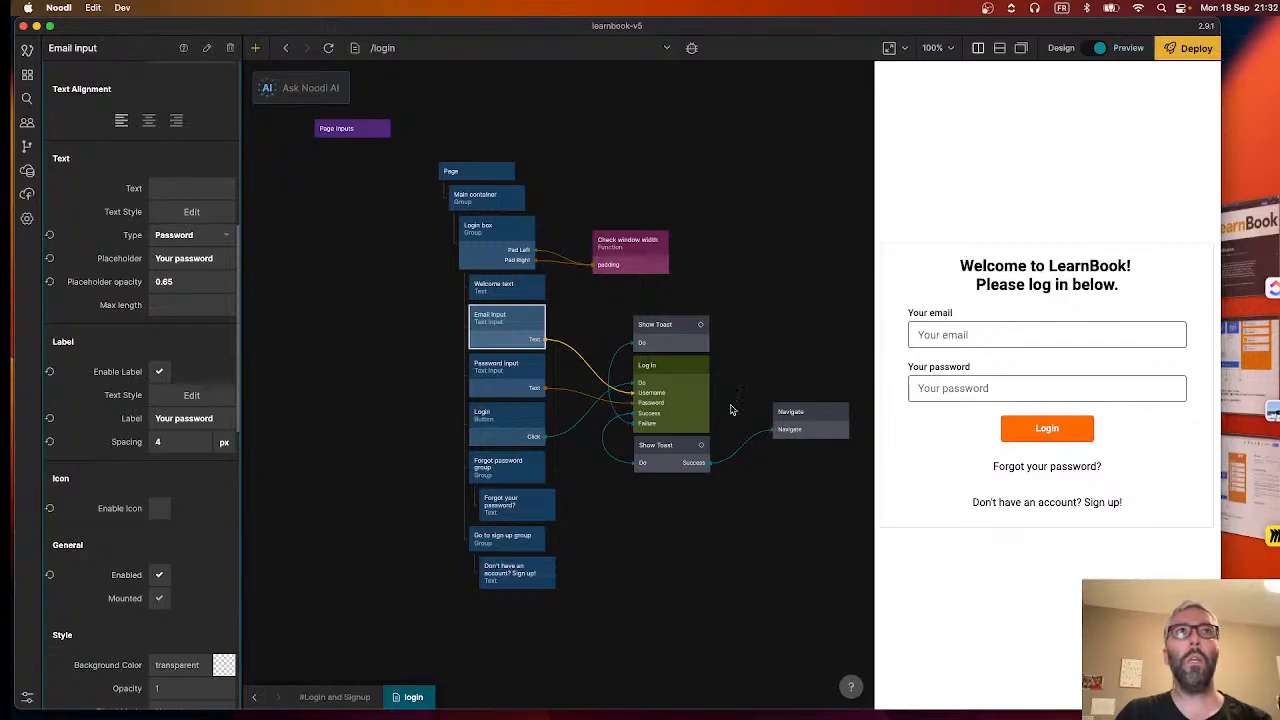
left_click(509, 508)
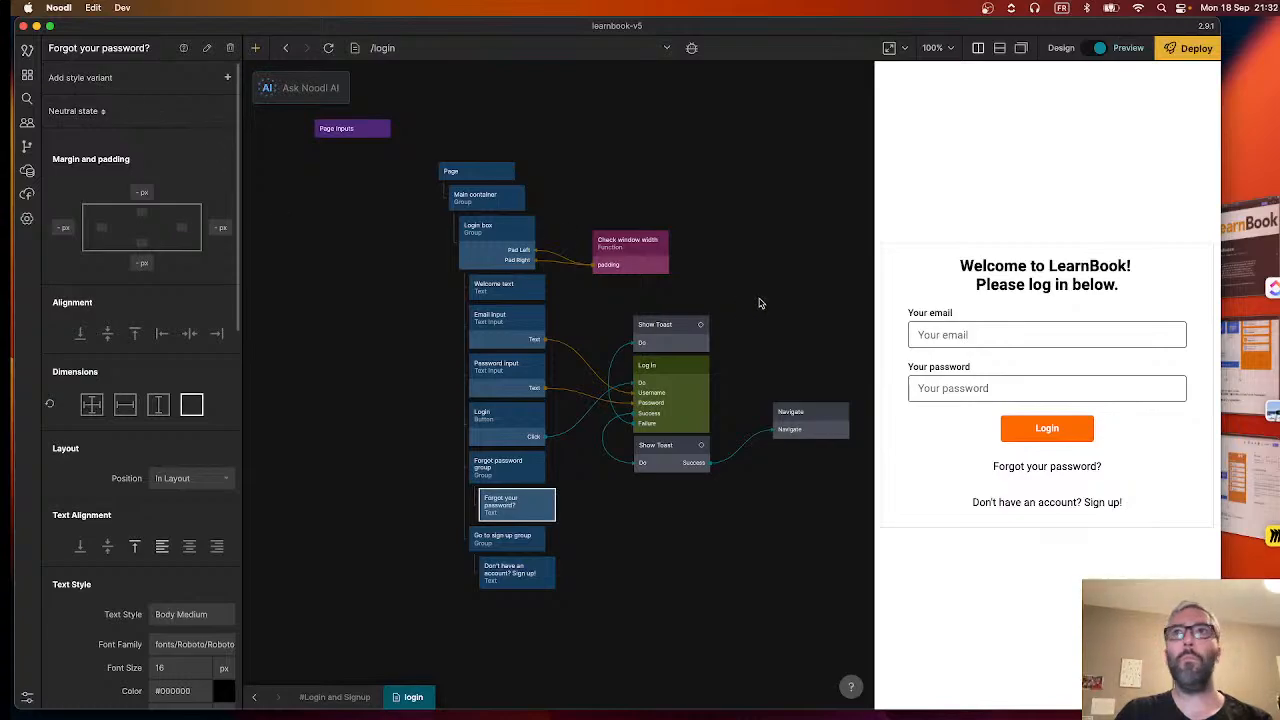
Switch to the storyboard PDF in Preview, examine the home page mockup on page 3, and bring up the LearnBook architecture board in Miro.
left_click(1258, 350)
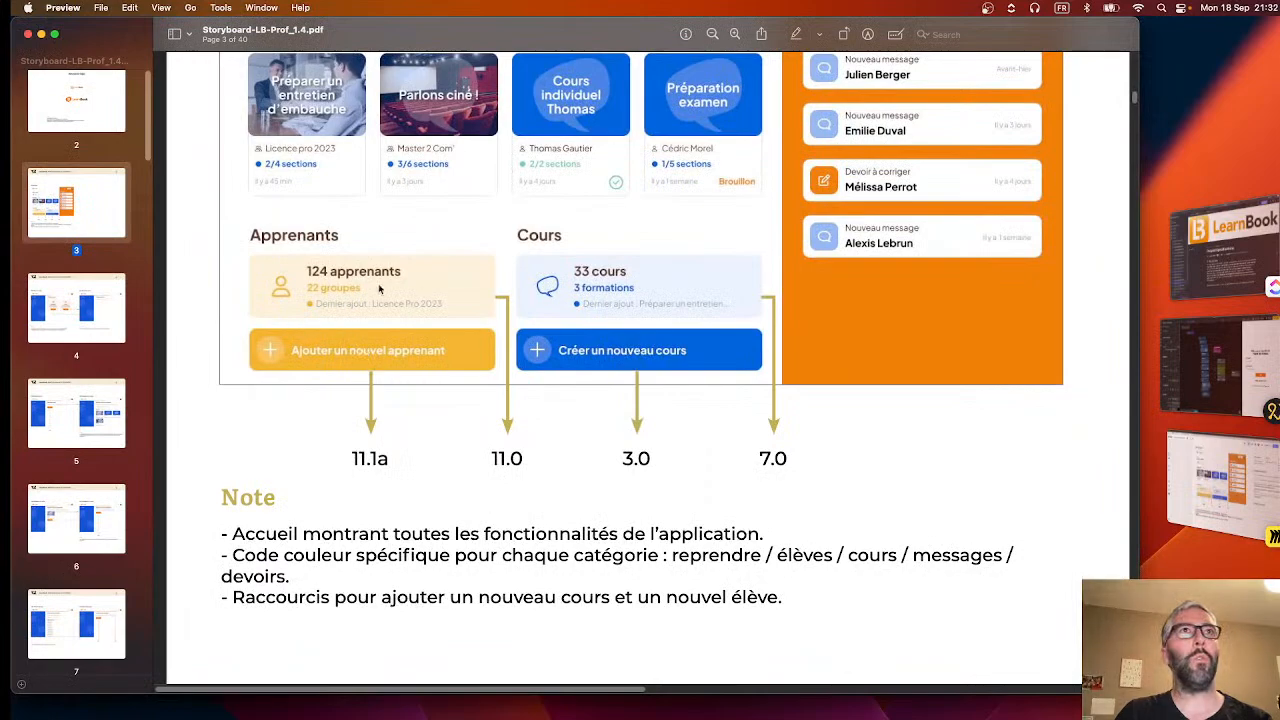
scroll(466, 406, "up", 5)
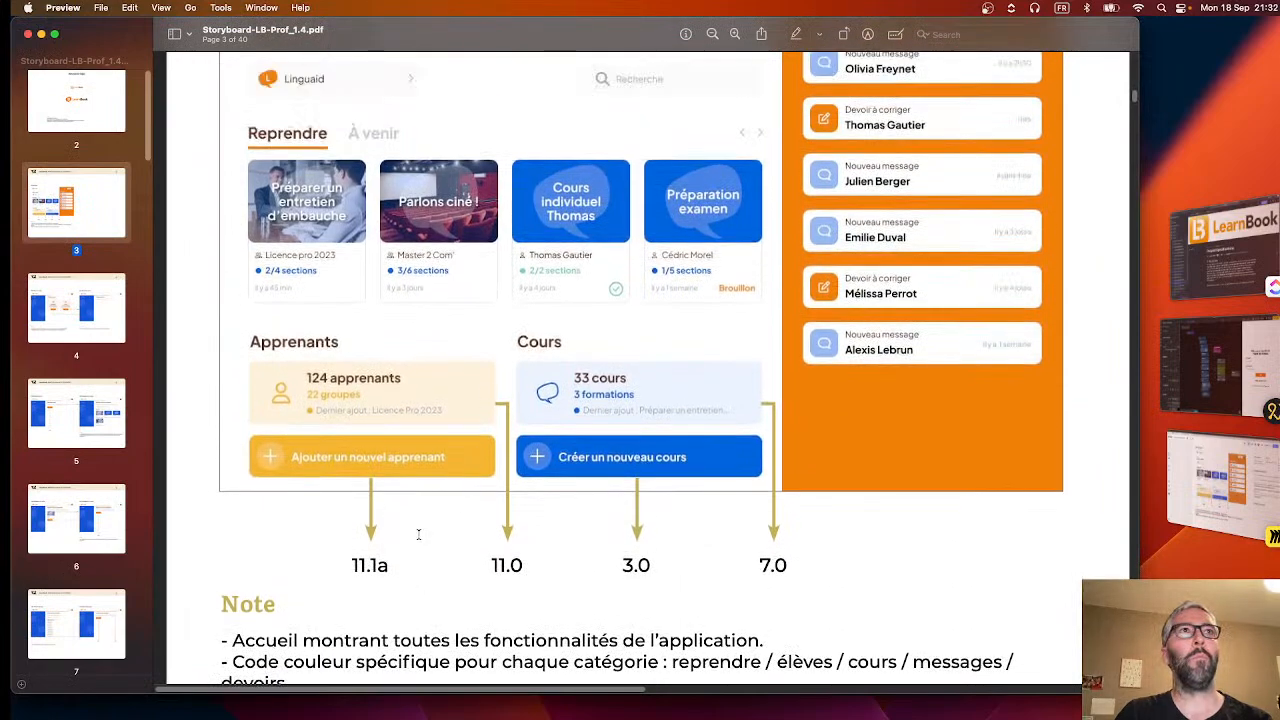
scroll(427, 414, "down", 3)
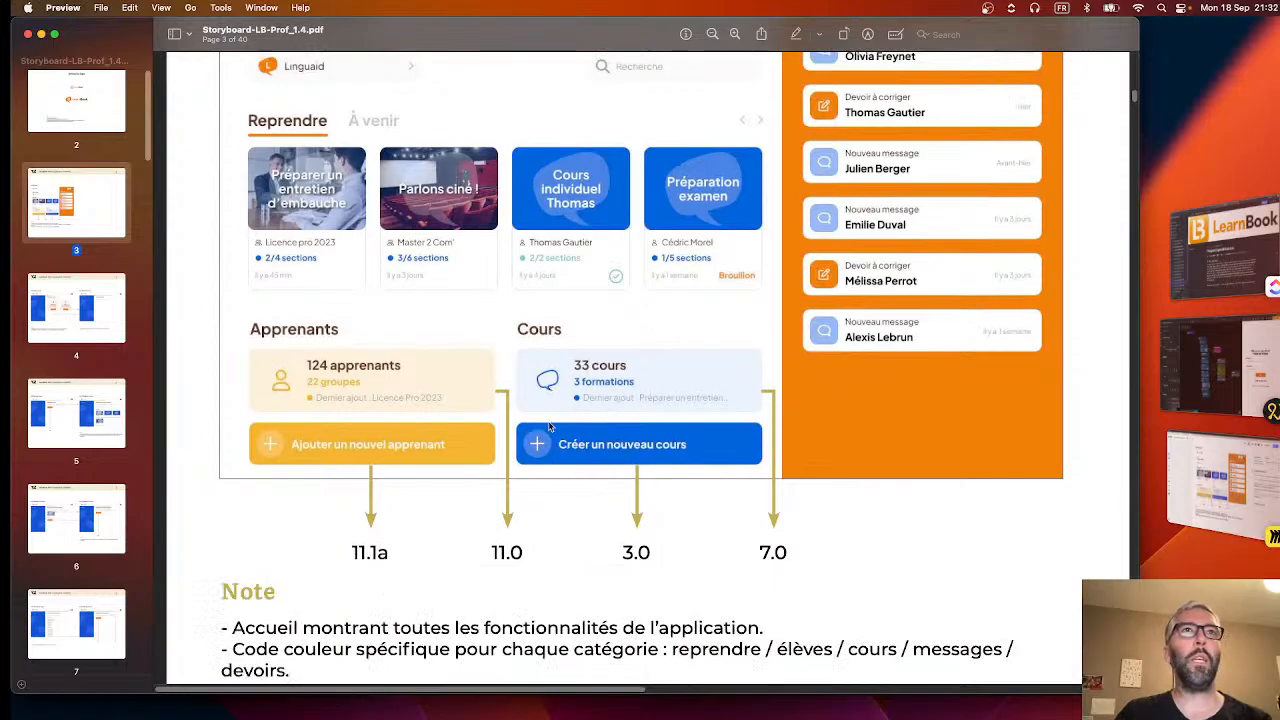
scroll(578, 406, "up", 1)
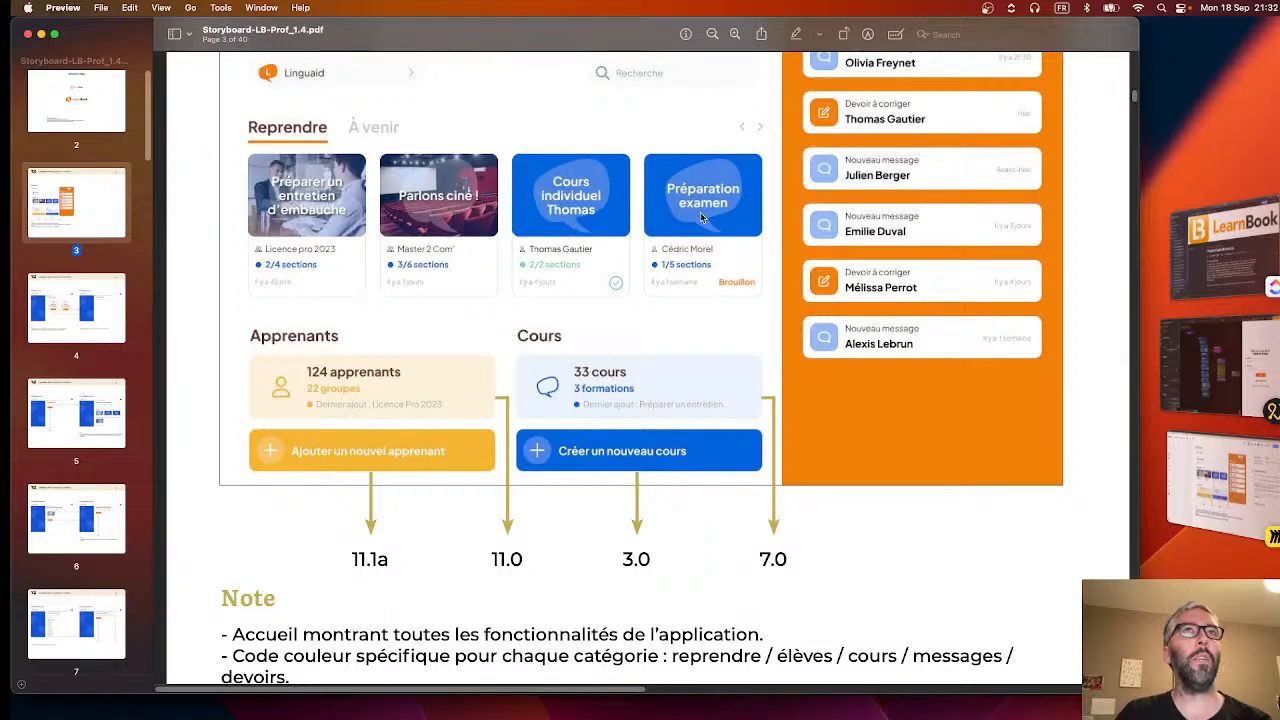
scroll(743, 420, "up", 5)
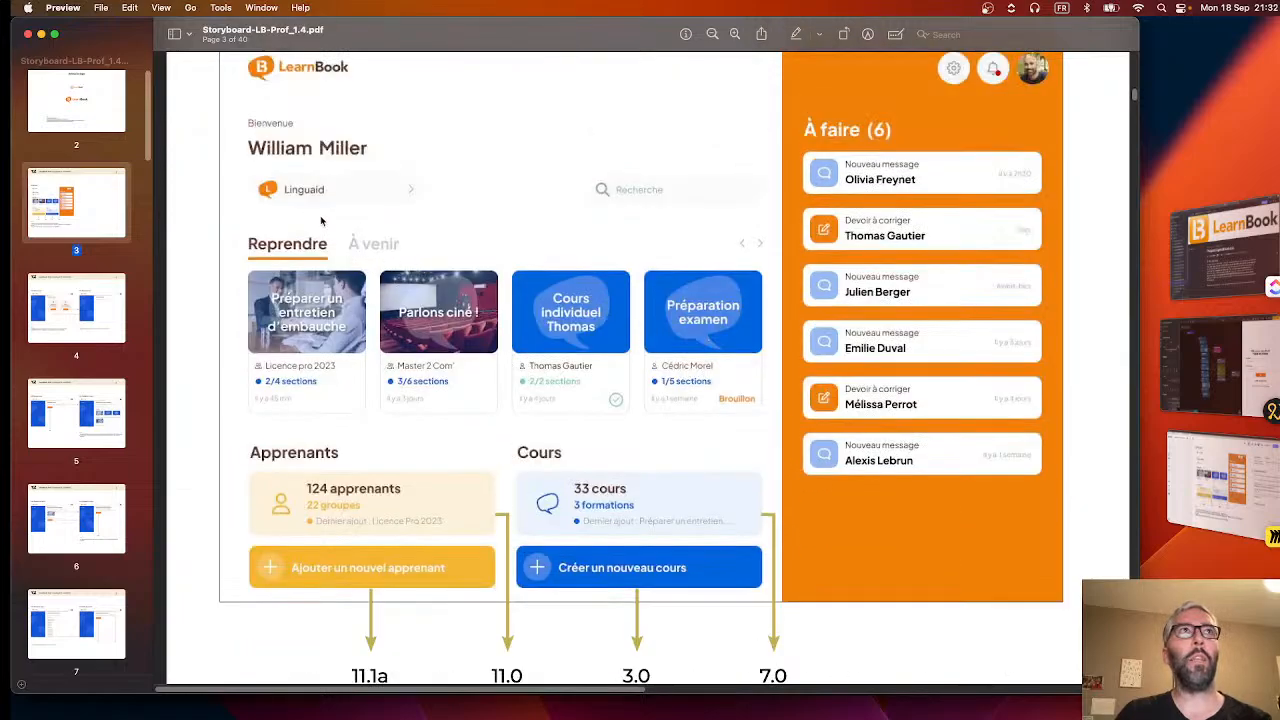
left_click(1228, 480)
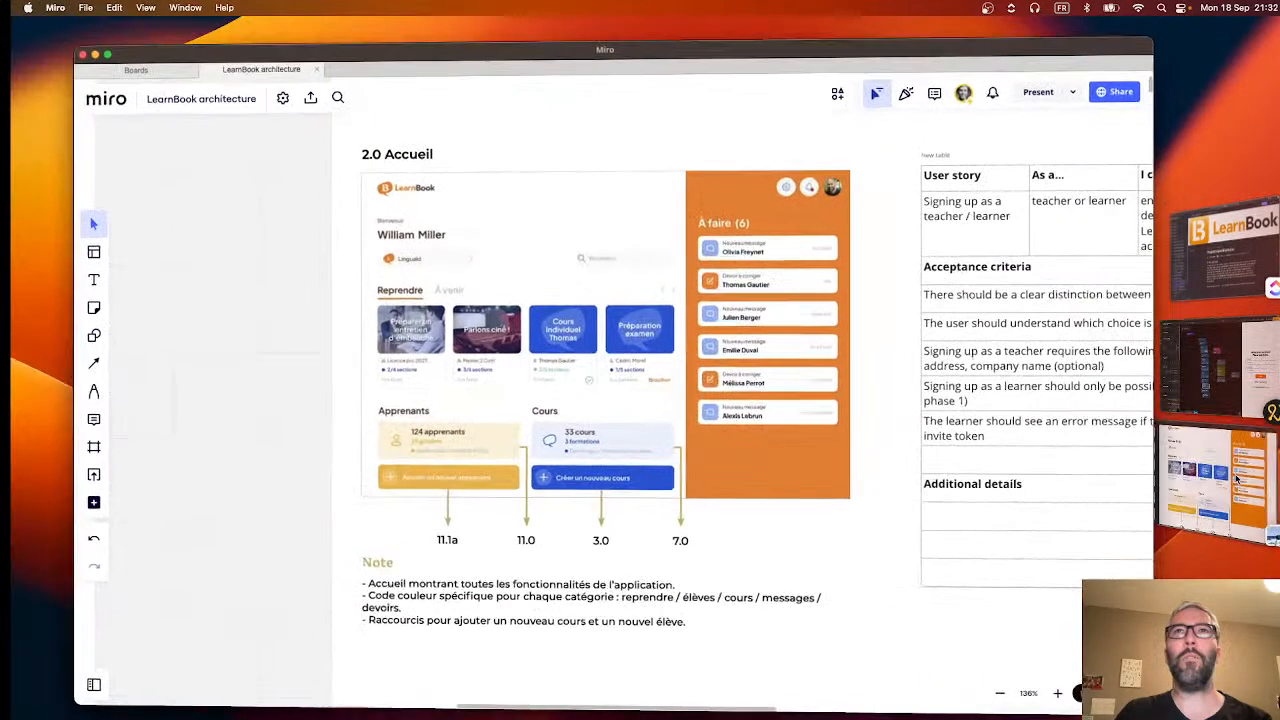
Return to Noodl and review the "Forgot your password?" text node's properties, including the prompt for a new style variant.
left_click(1233, 476)
left_click(1222, 350)
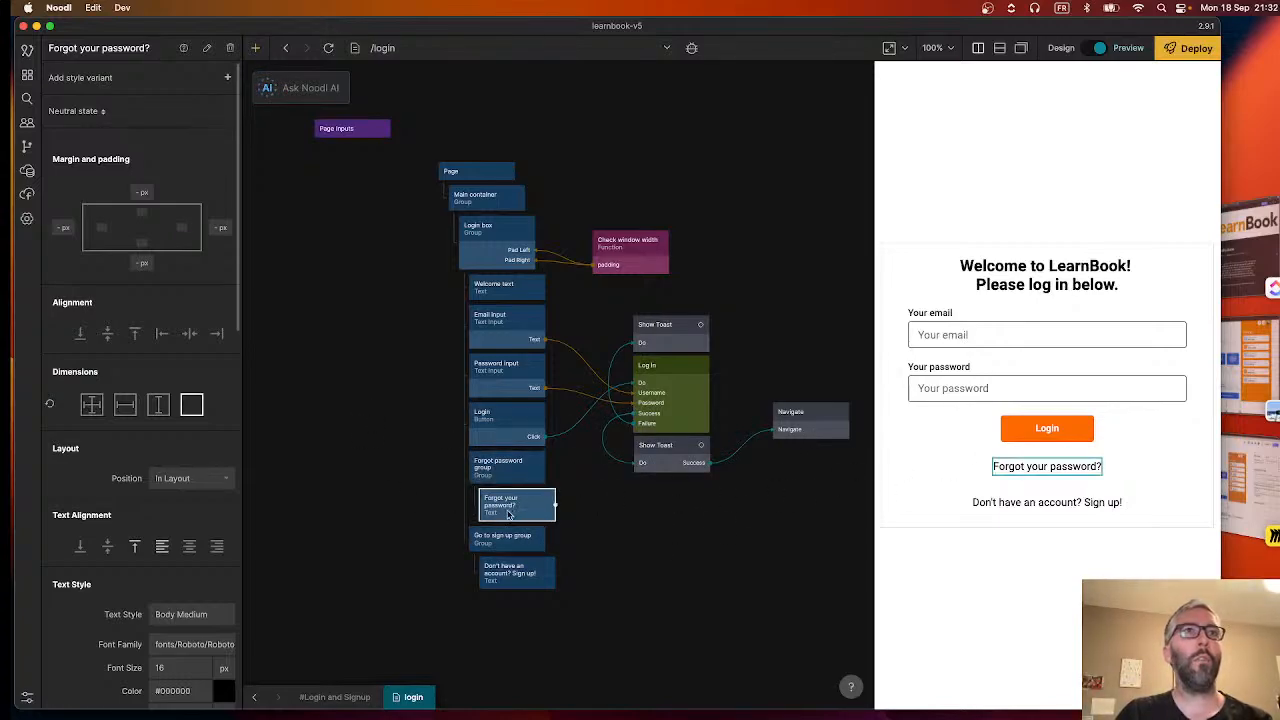
scroll(147, 243, "down", 5)
scroll(147, 243, "up", 5)
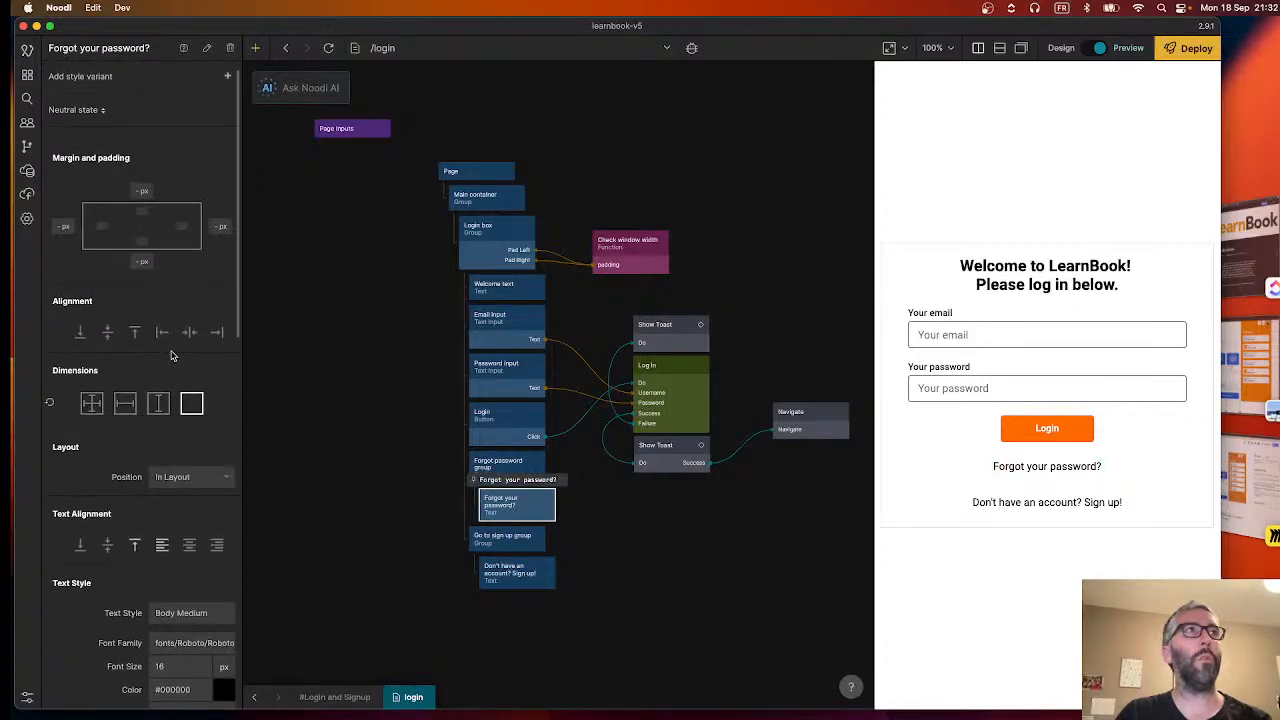
scroll(177, 257, "down", 3)
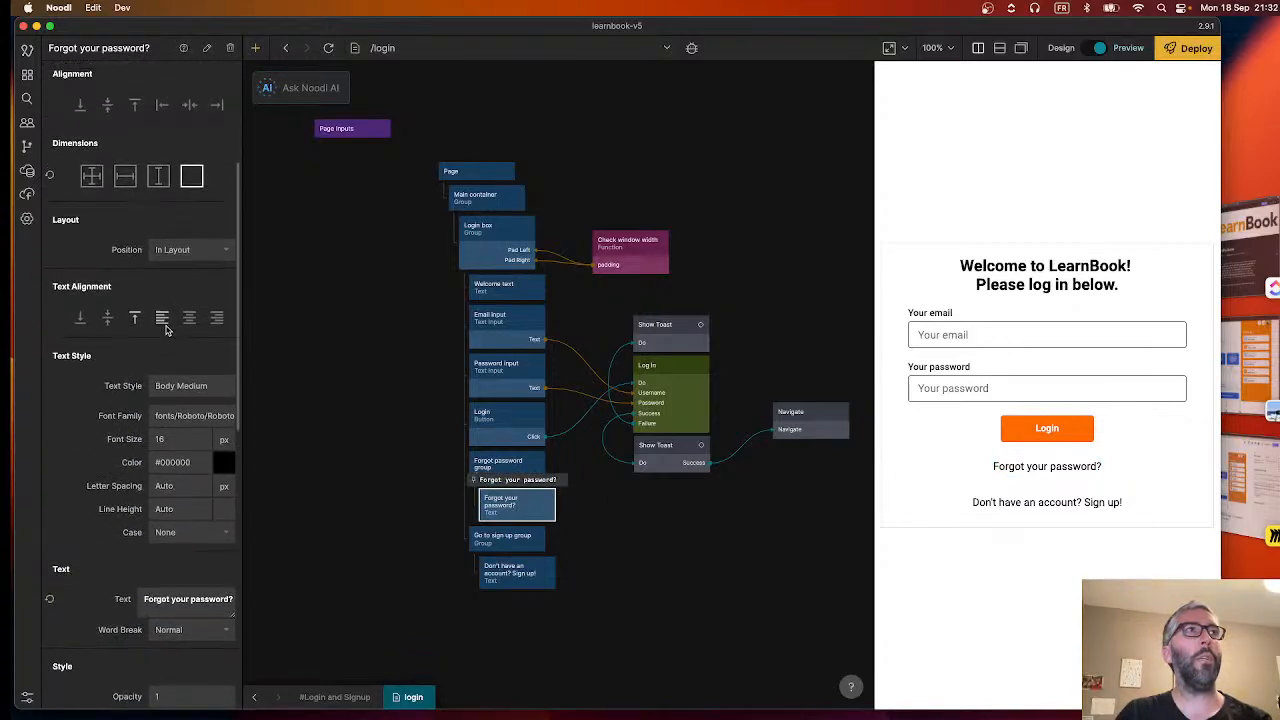
scroll(171, 300, "up", 3)
left_click(92, 80)
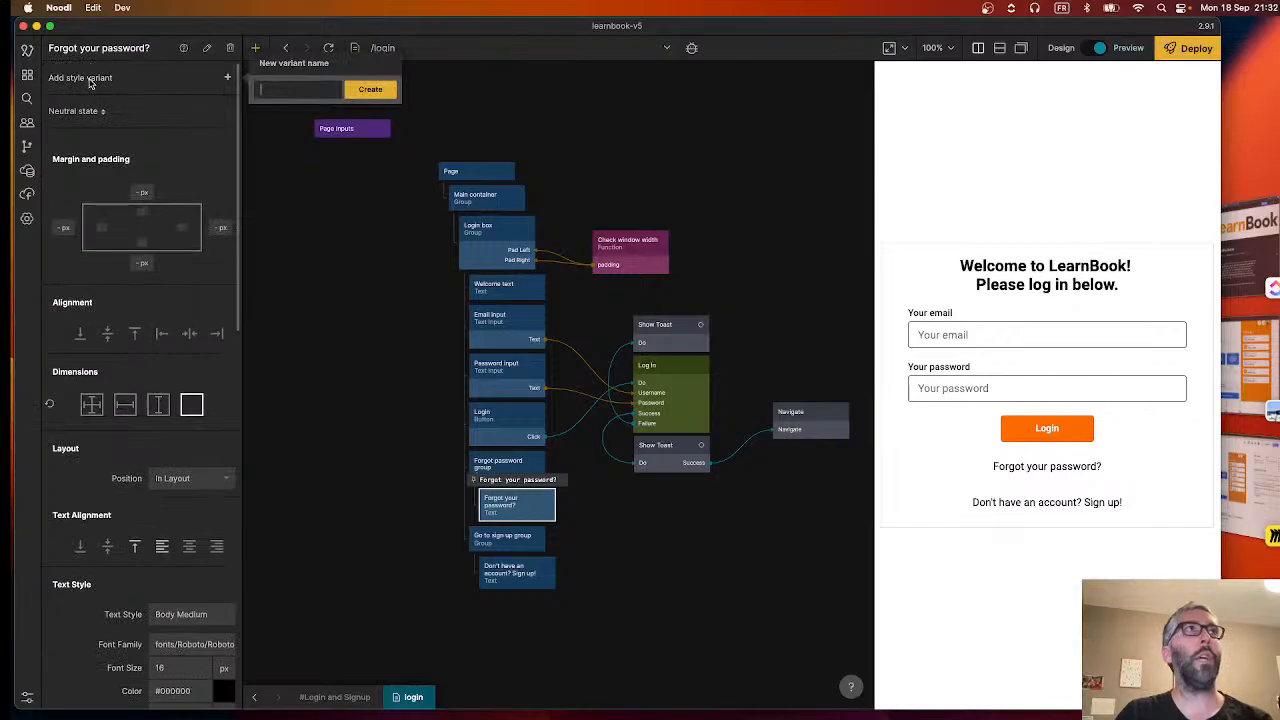
left_click(109, 86)
scroll(138, 288, "down", 3)
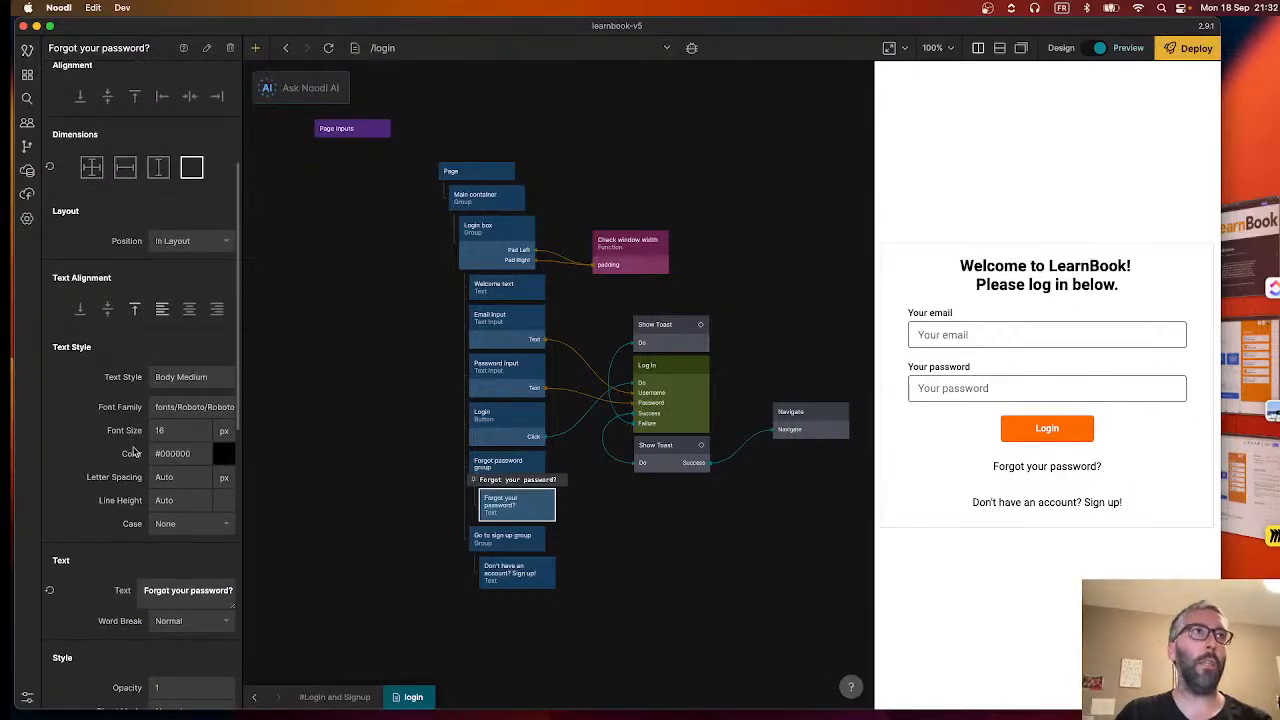
scroll(103, 411, "down", 2)
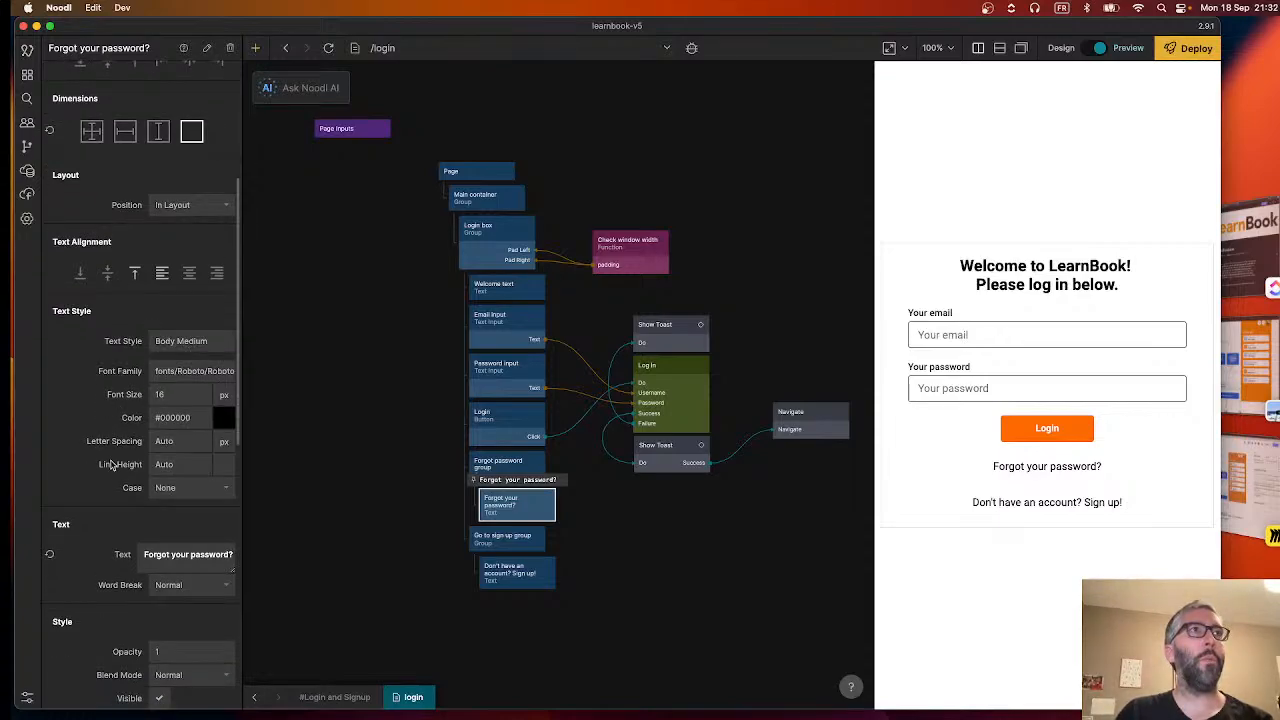
scroll(112, 464, "down", 2)
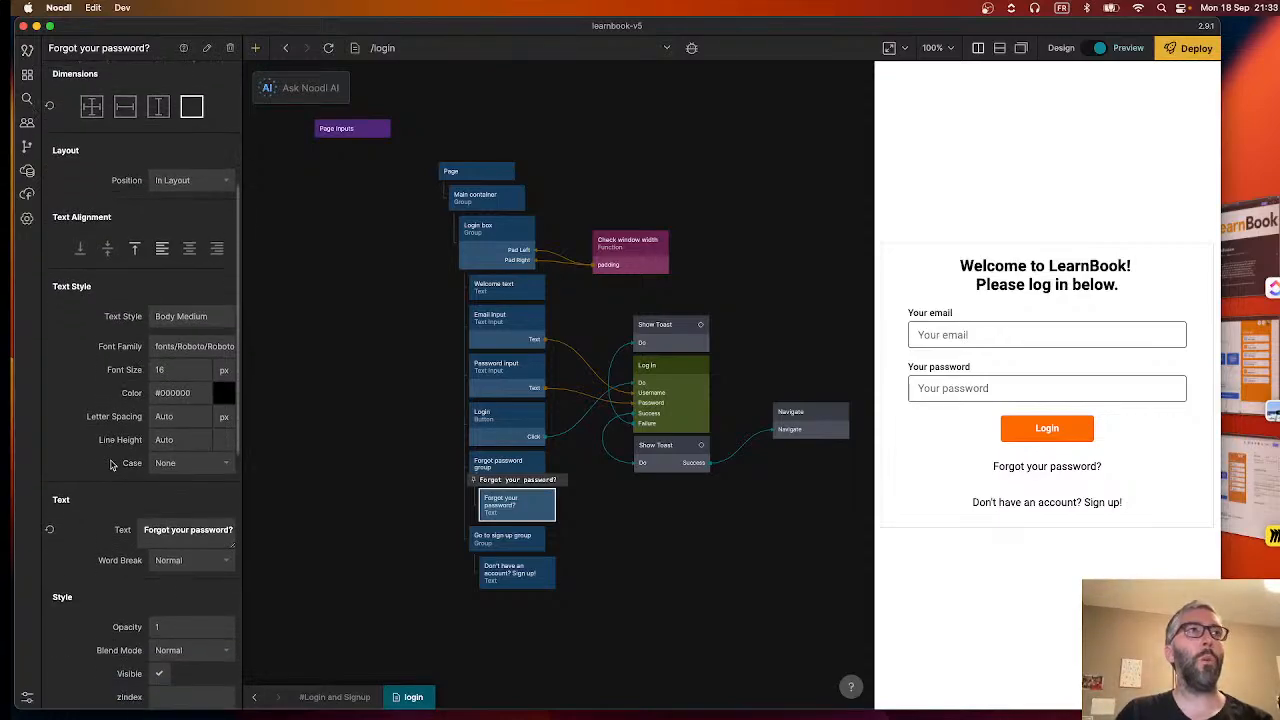
Create a new text style named "Clickable text" for the "Forgot your password?" text node.
left_click(170, 304)
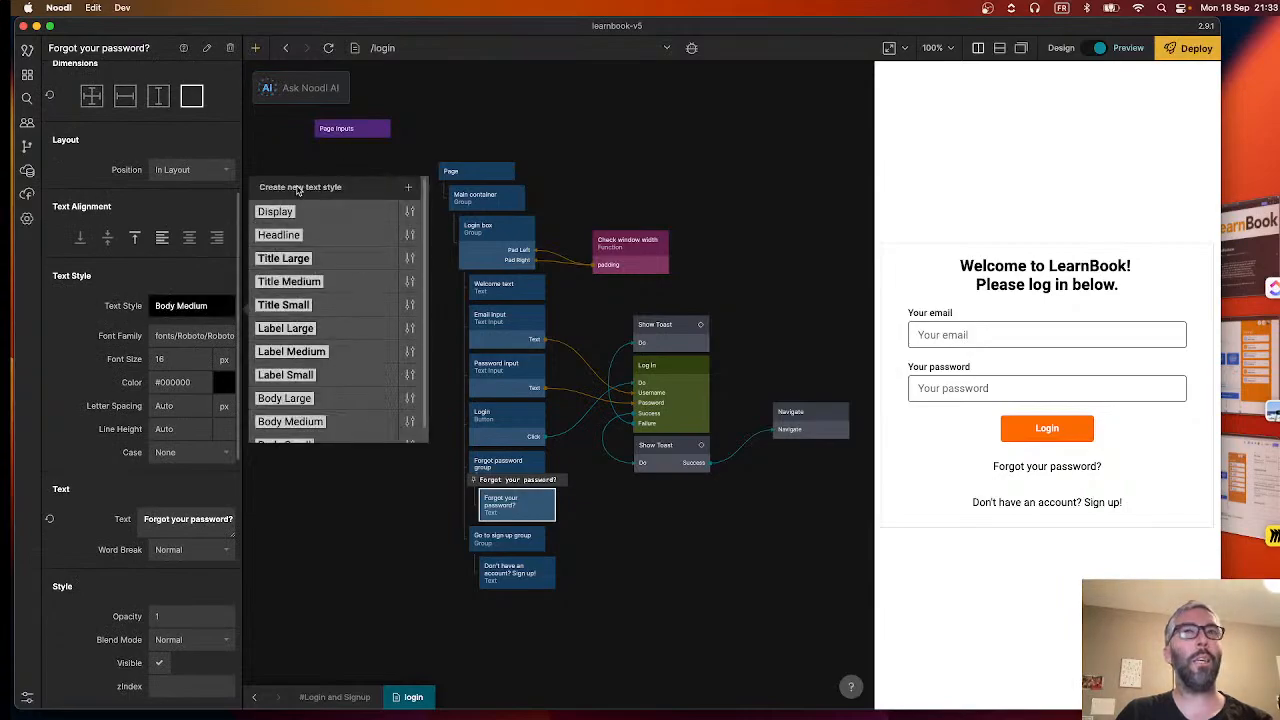
left_click(409, 190)
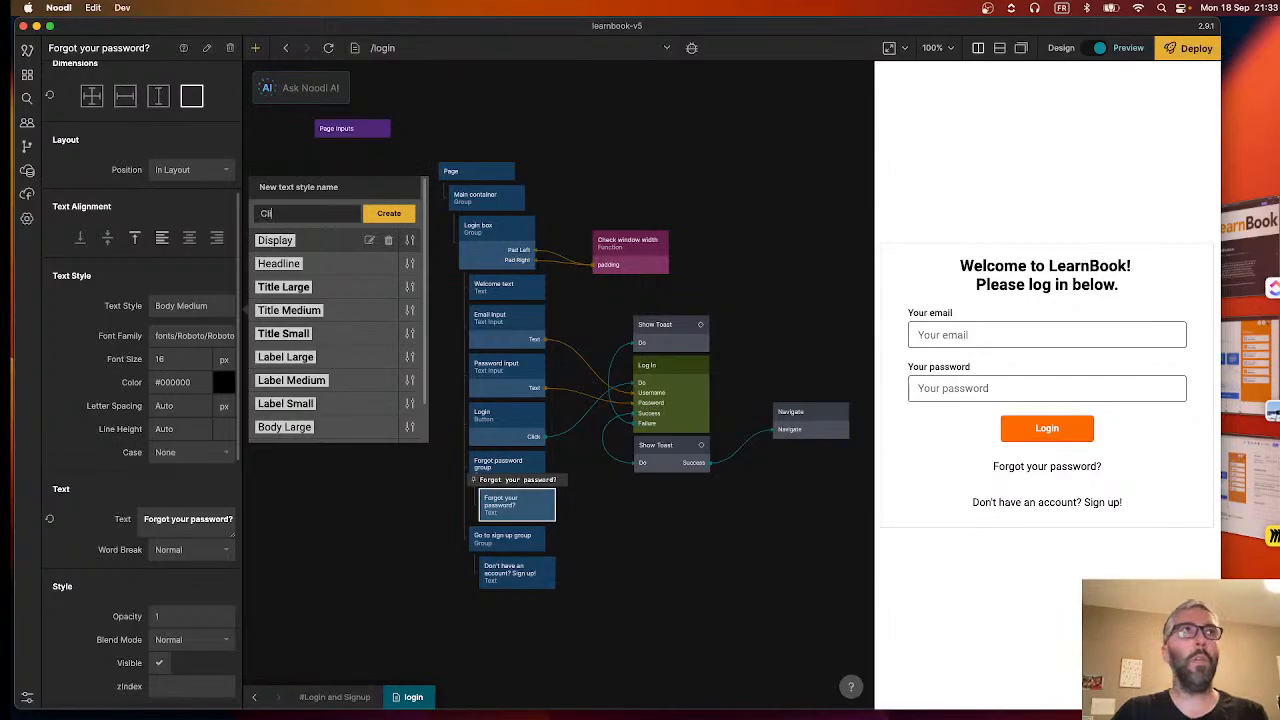
type("Clickable text")
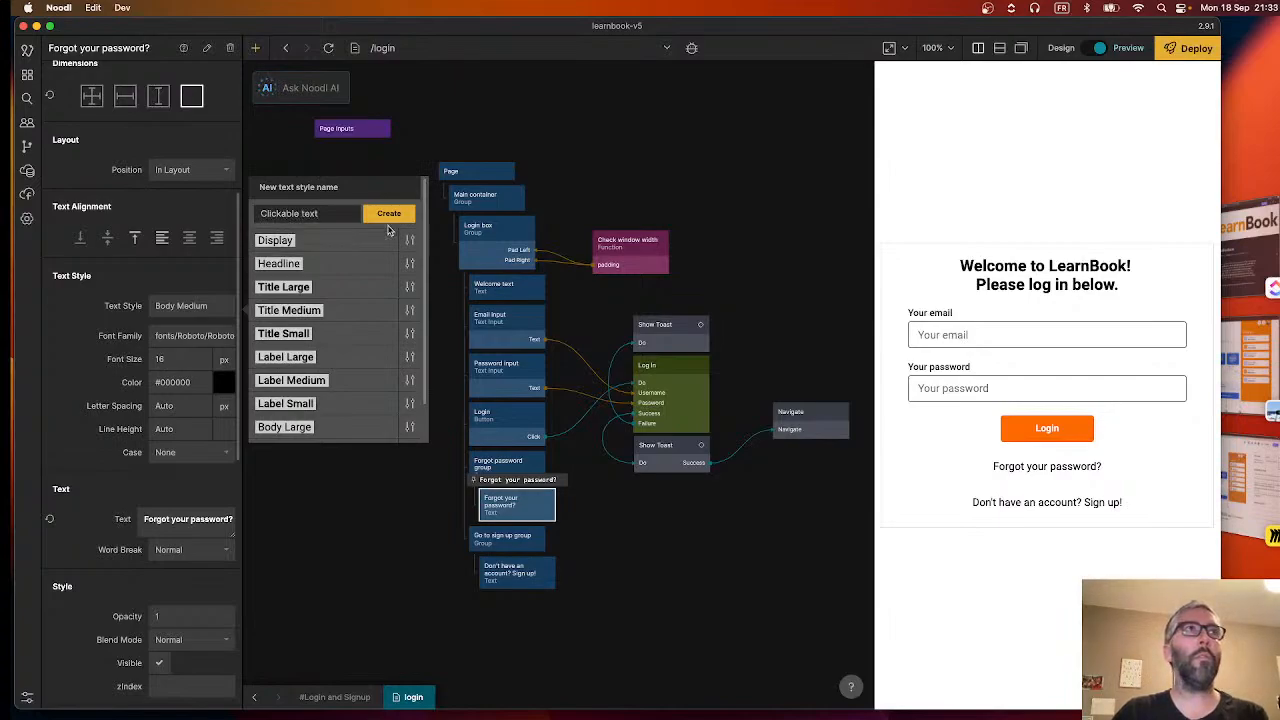
left_click(395, 214)
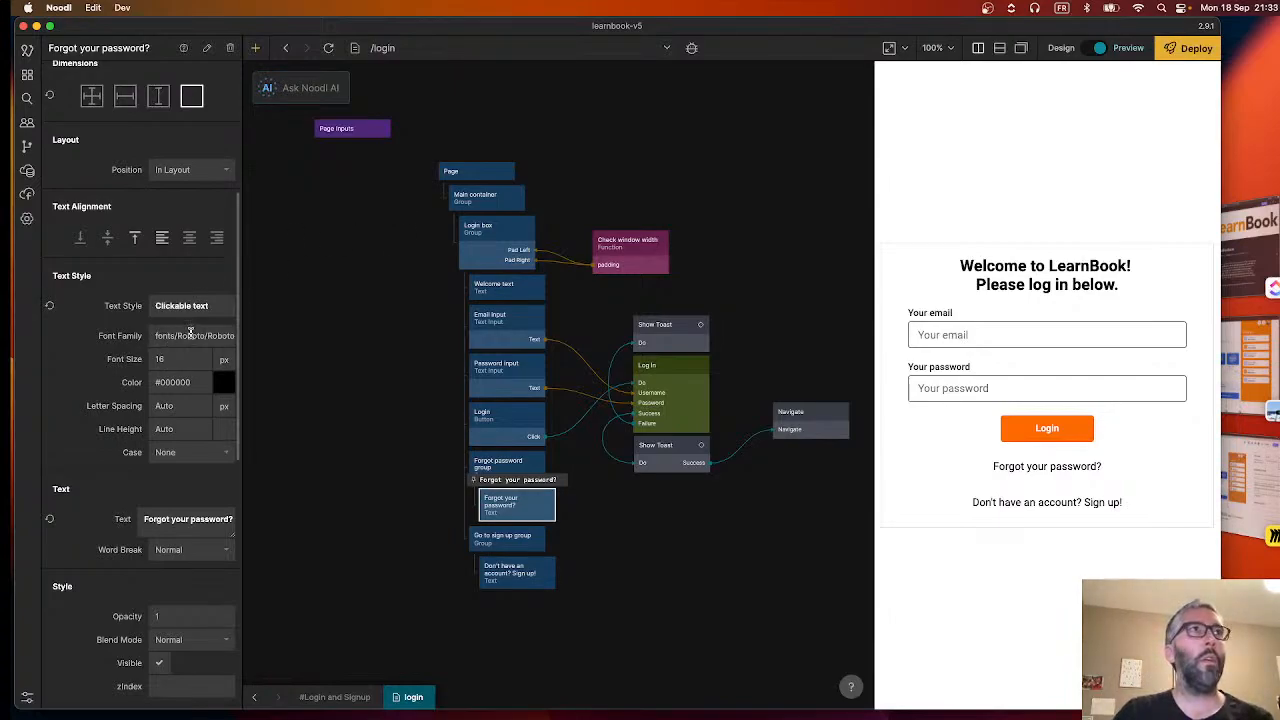
Set the "Forgot your password?" text's color to LearnBook Orange and its font to Roboto-Bold.
left_click(170, 383)
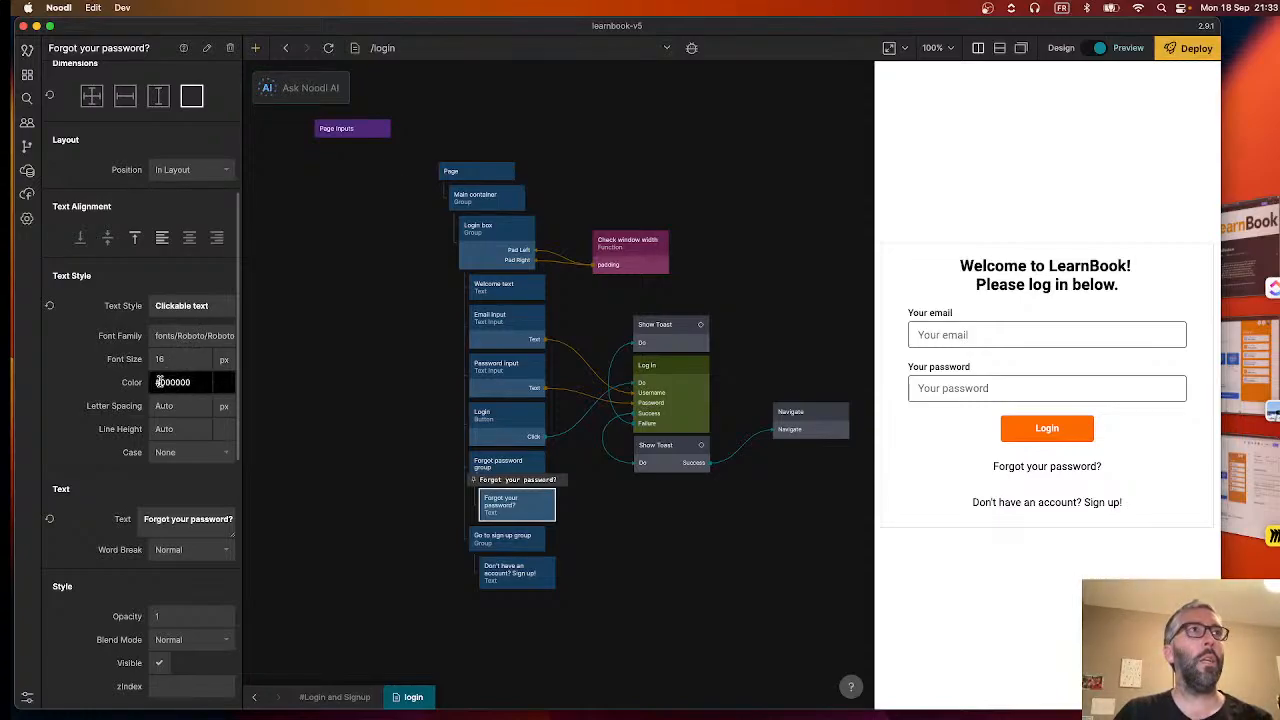
scroll(335, 493, "down", 5)
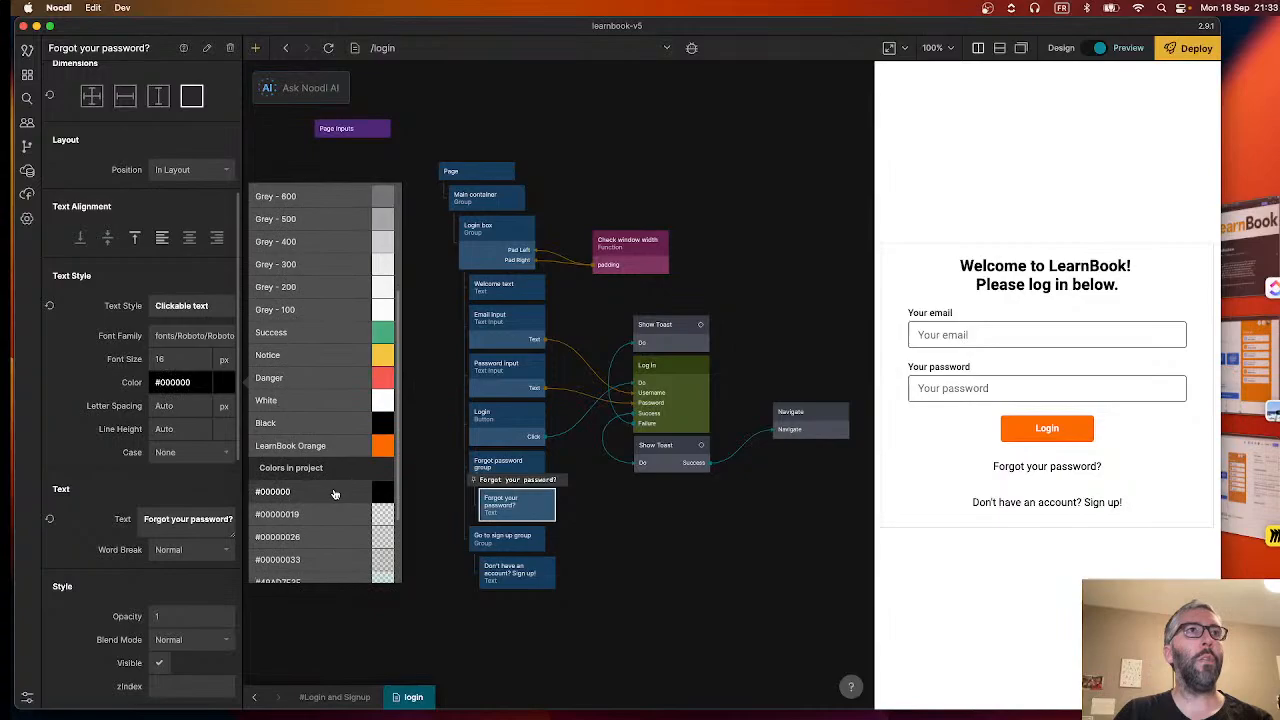
left_click(306, 450)
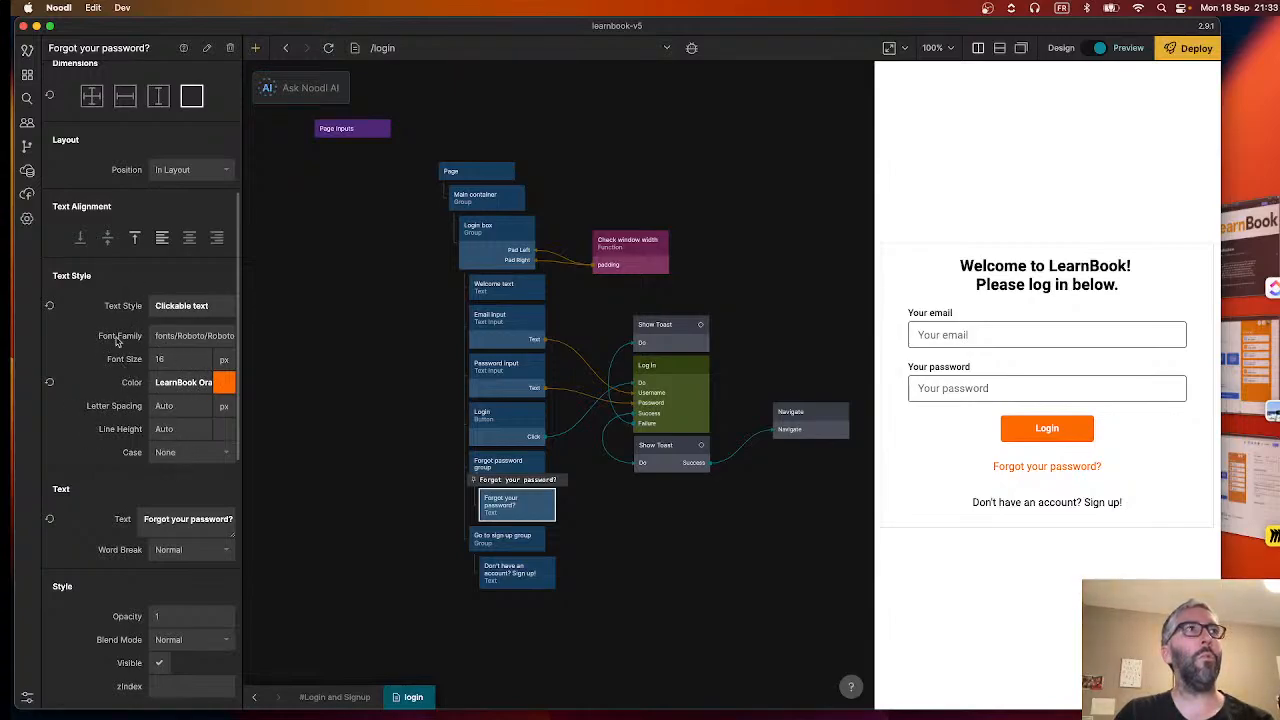
left_click(196, 336)
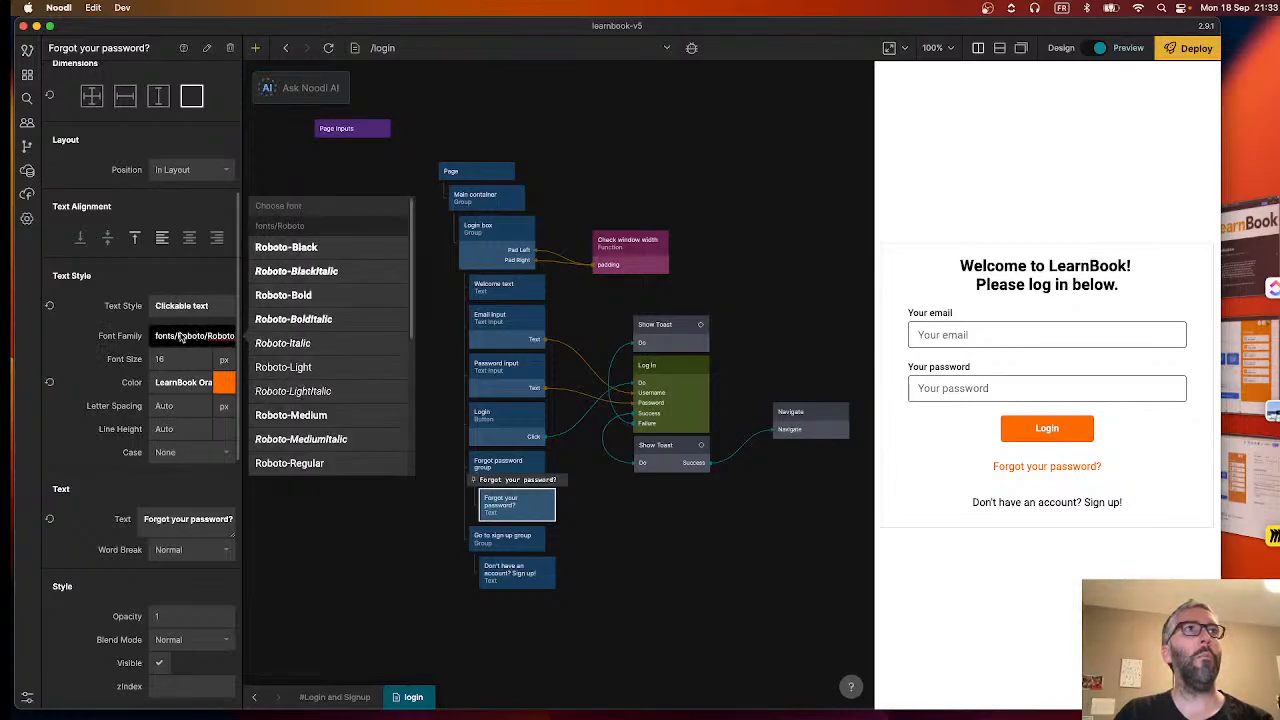
left_click(290, 297)
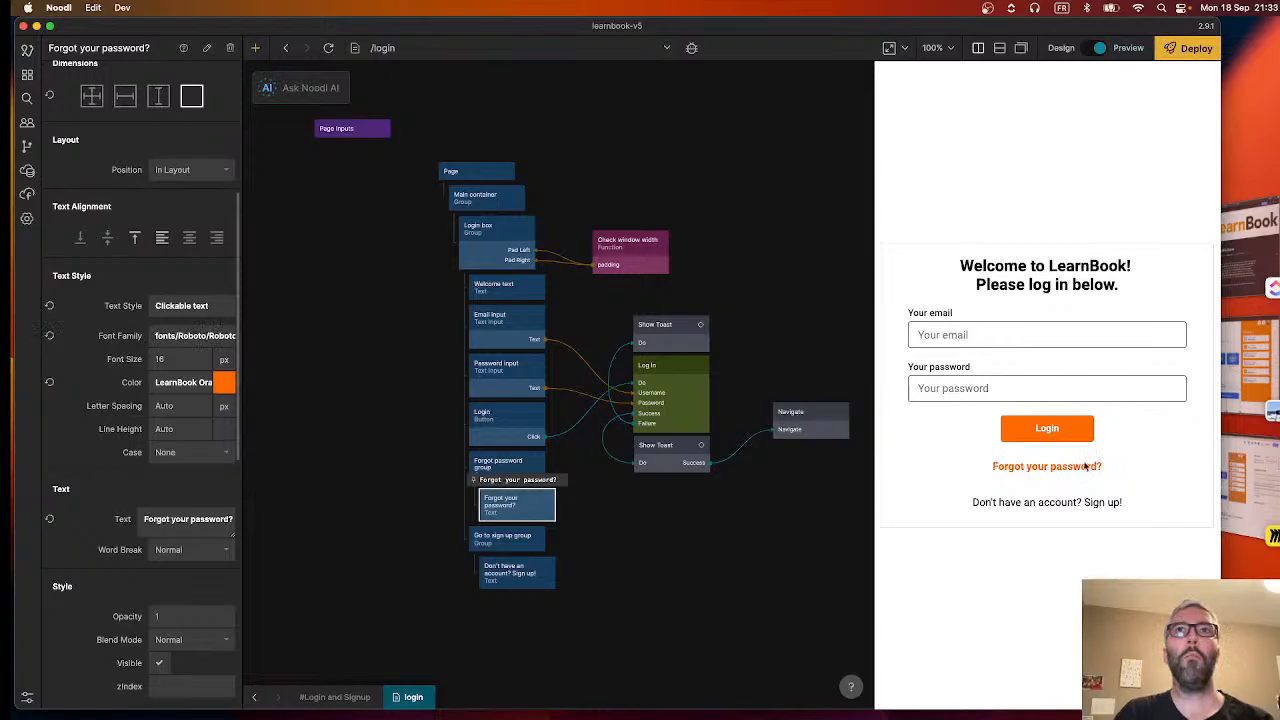
Browse the other Roboto fonts available for the "Forgot your password?" text.
left_click(156, 338)
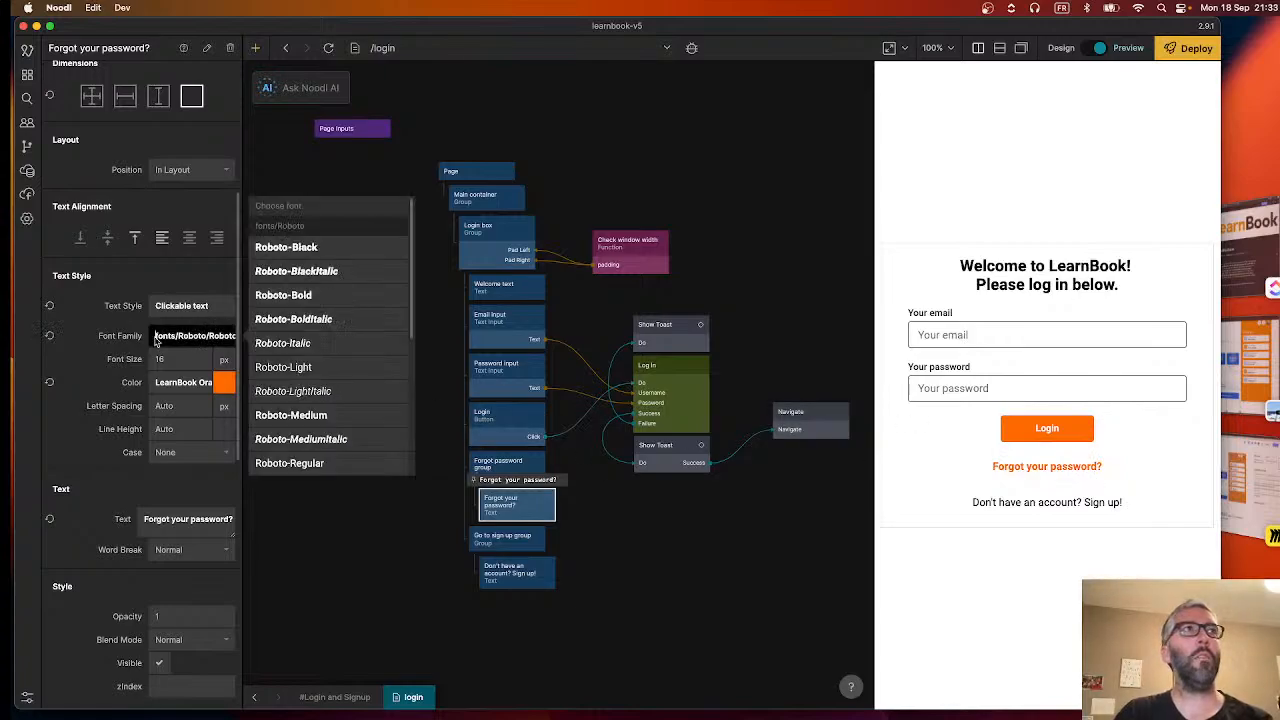
scroll(322, 400, "down", 5)
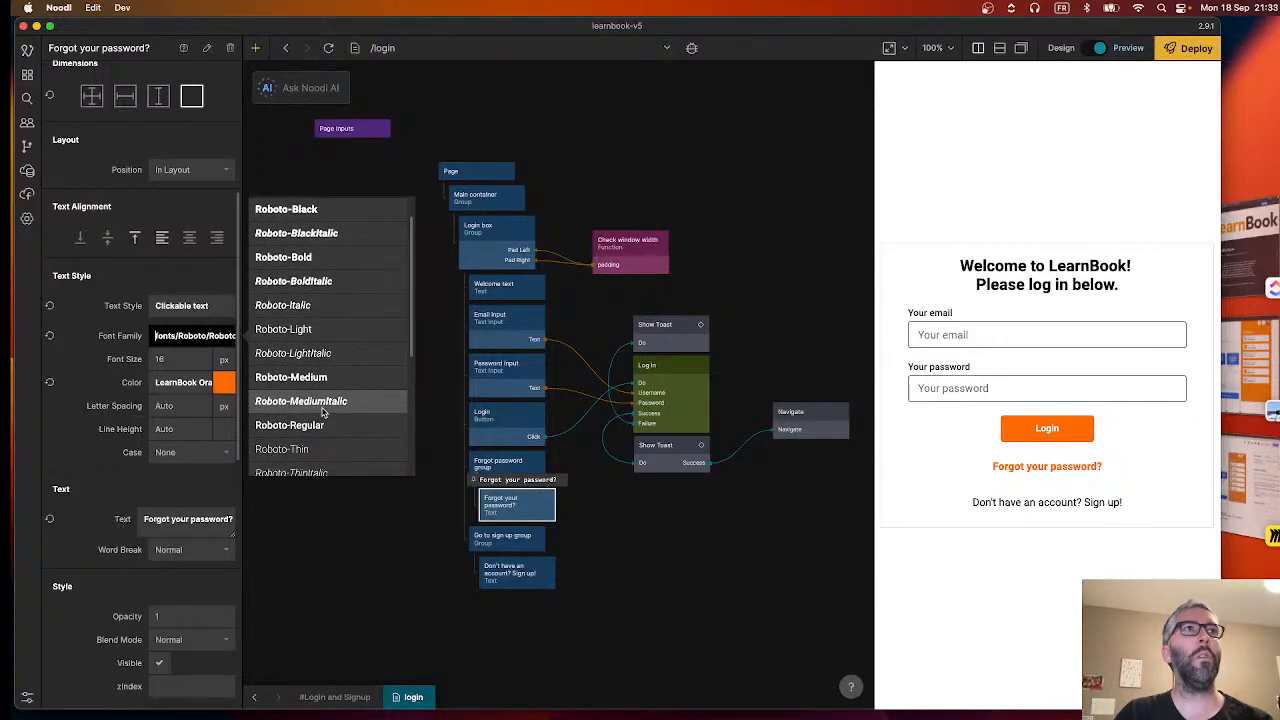
scroll(322, 412, "up", 5)
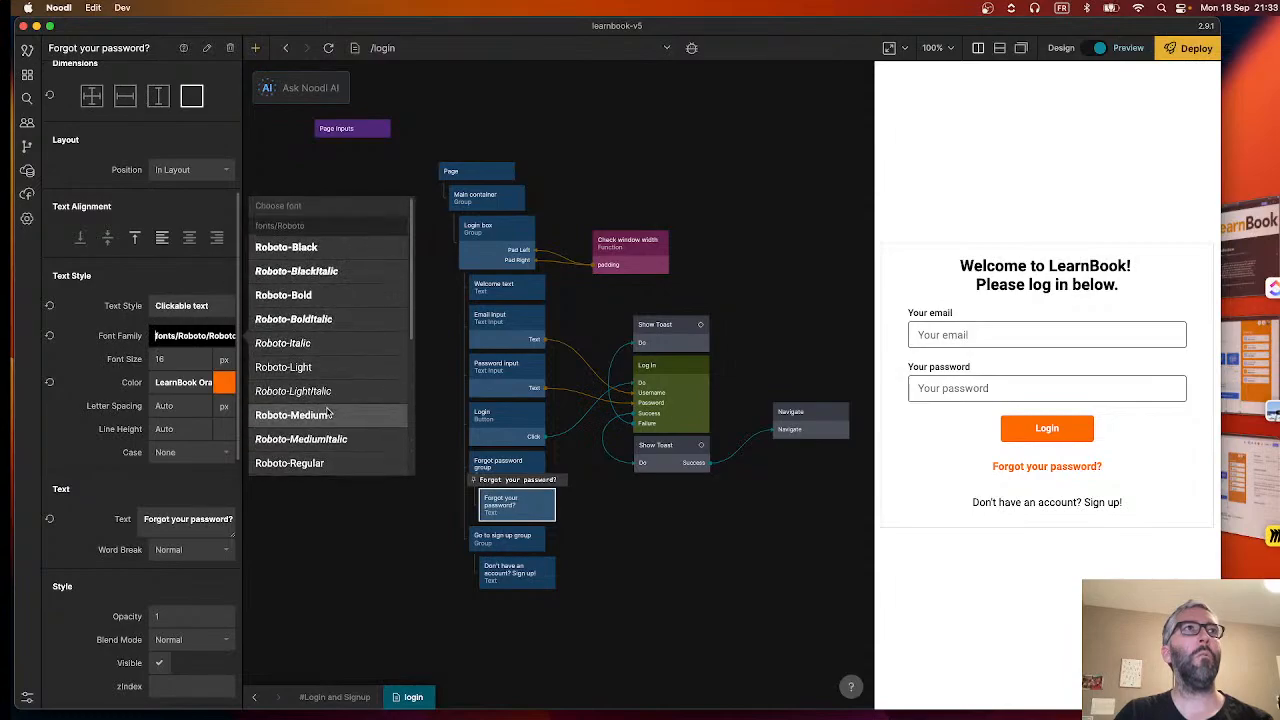
scroll(330, 325, "down", 2)
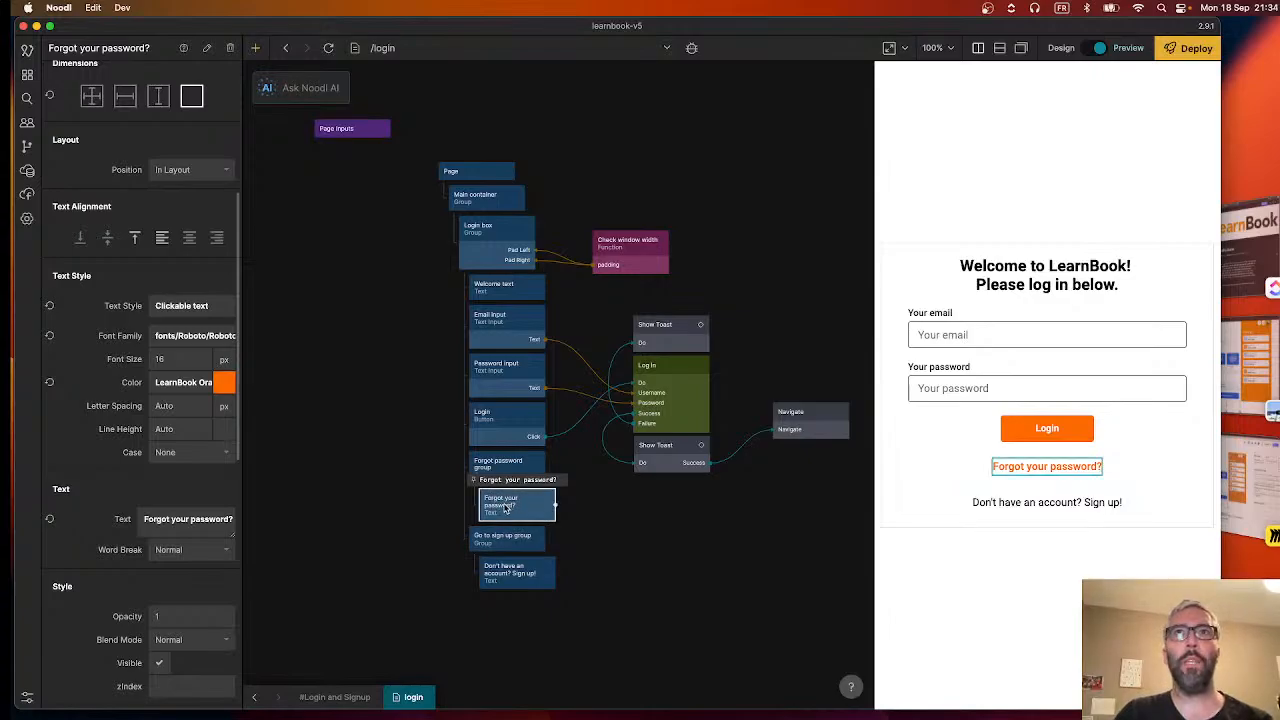
Switch to the storyboard PDF in Preview and look through pages 3 to 10 for how clickable text is styled.
left_click(1250, 382)
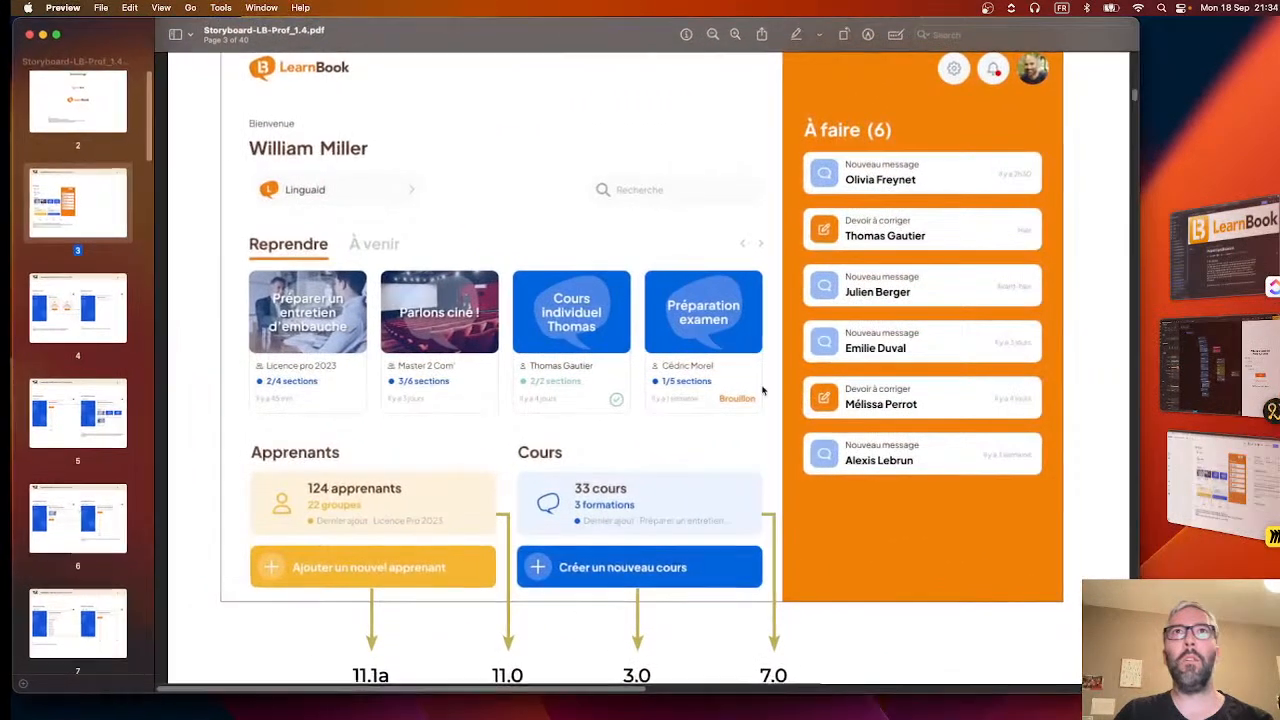
scroll(750, 390, "down", 10)
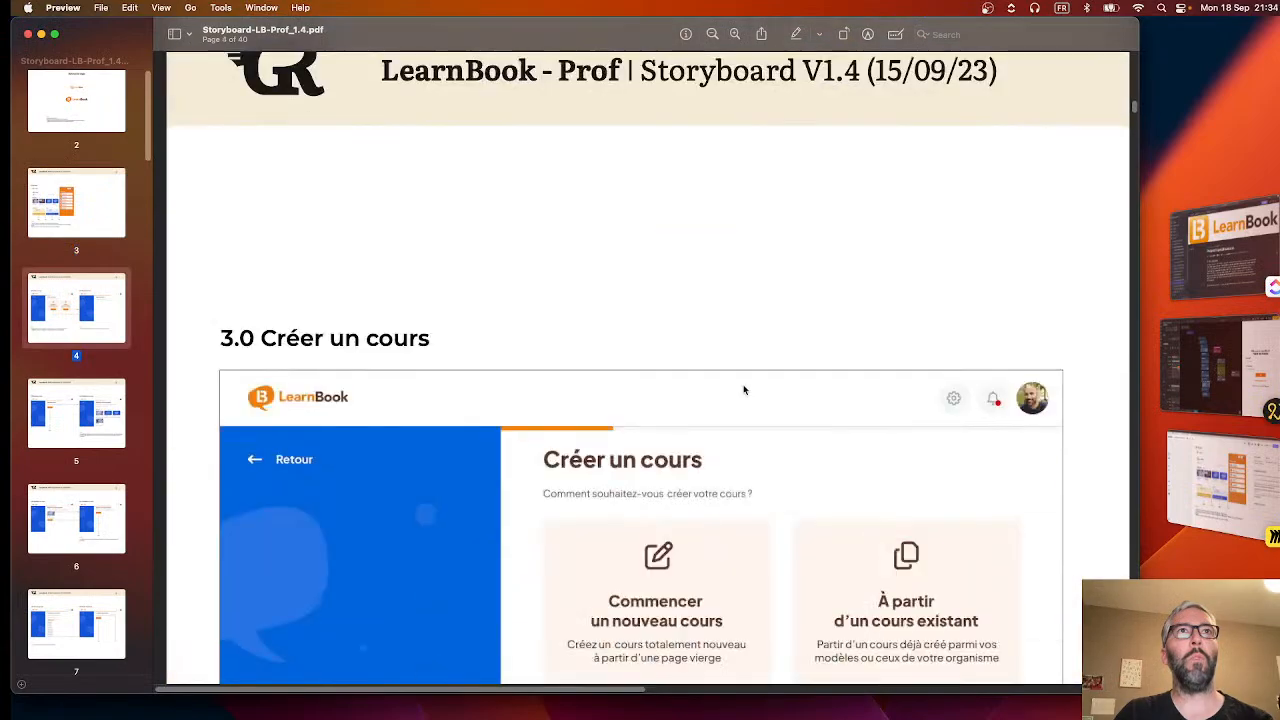
scroll(744, 390, "down", 3)
scroll(717, 494, "down", 10)
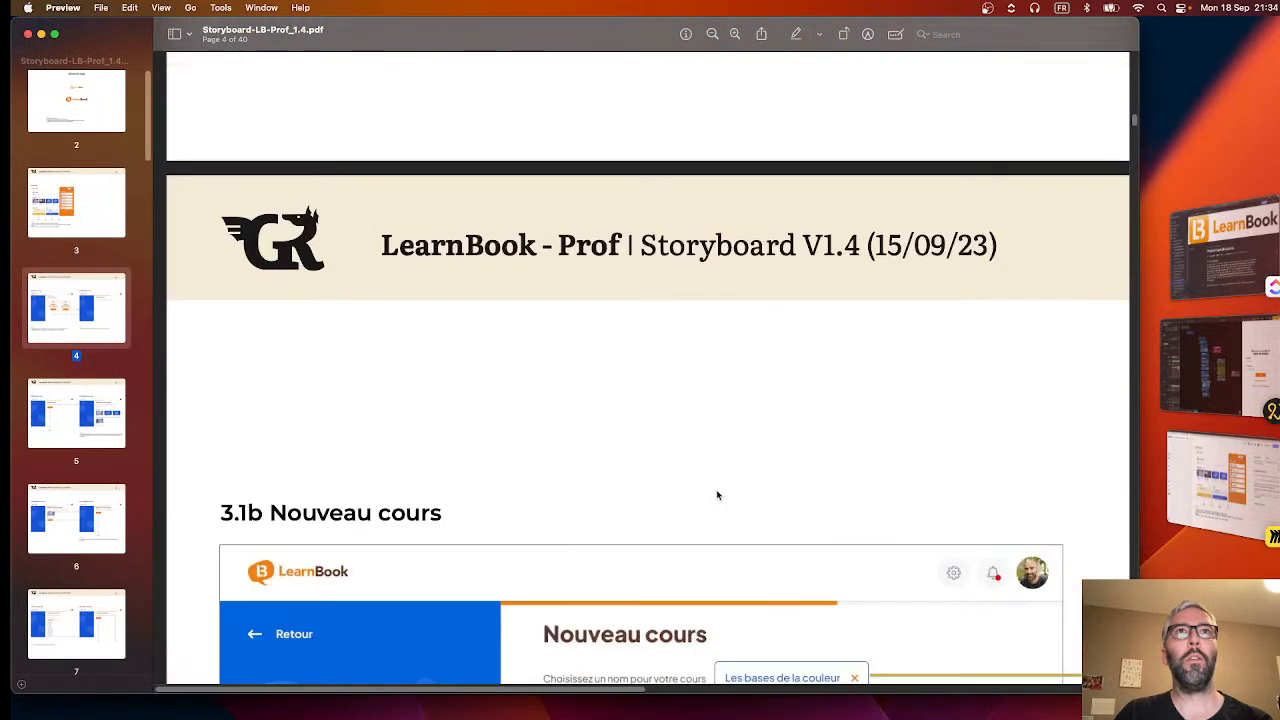
scroll(717, 494, "down", 8)
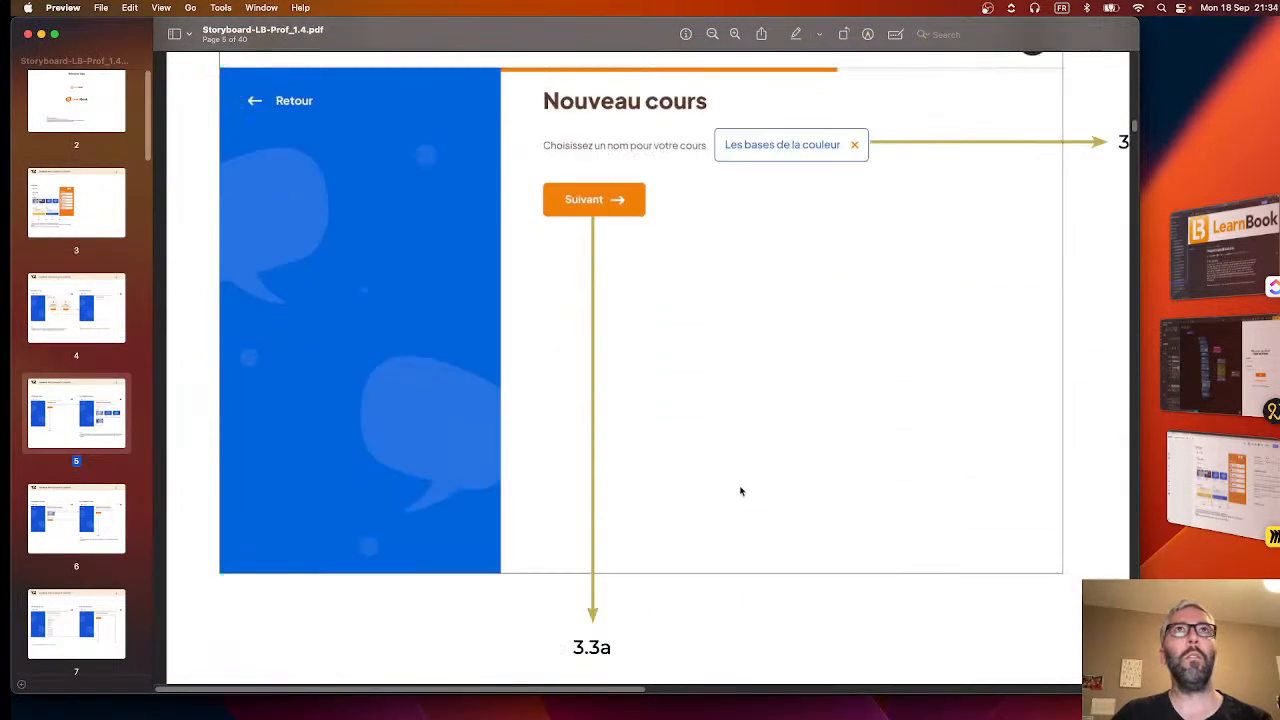
scroll(742, 491, "down", 5)
scroll(743, 490, "down", 5)
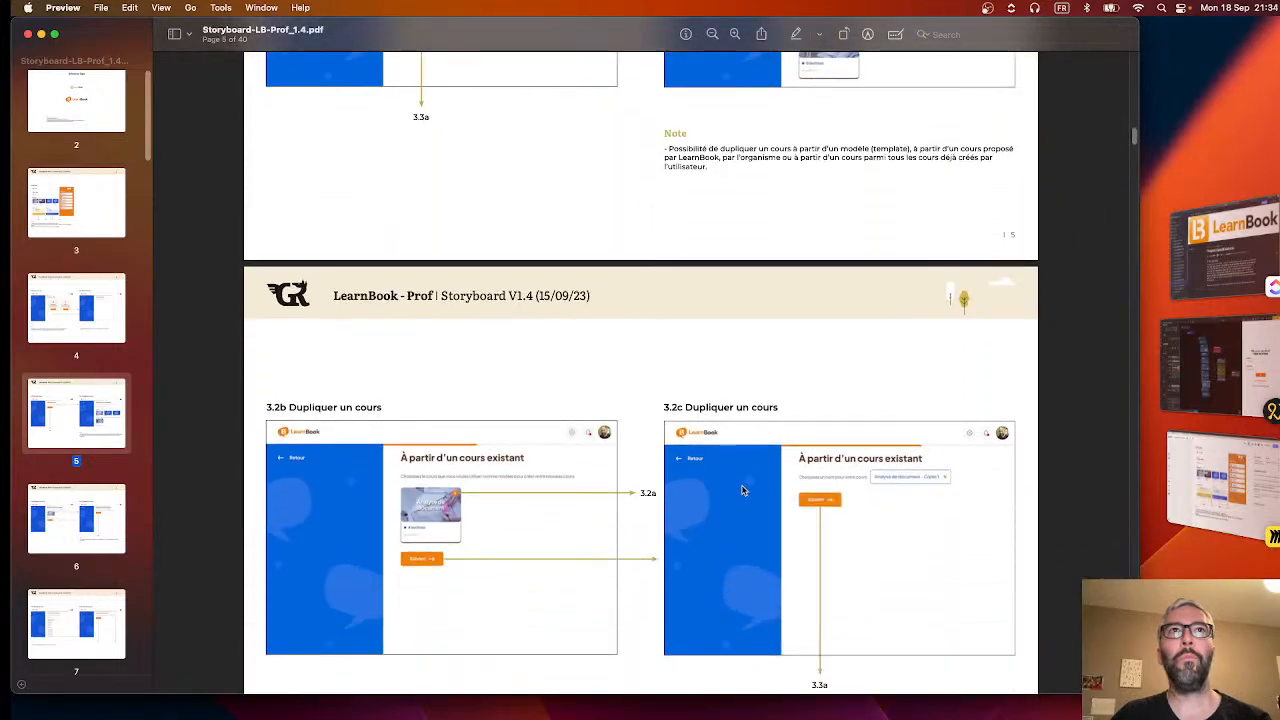
scroll(742, 490, "down", 10)
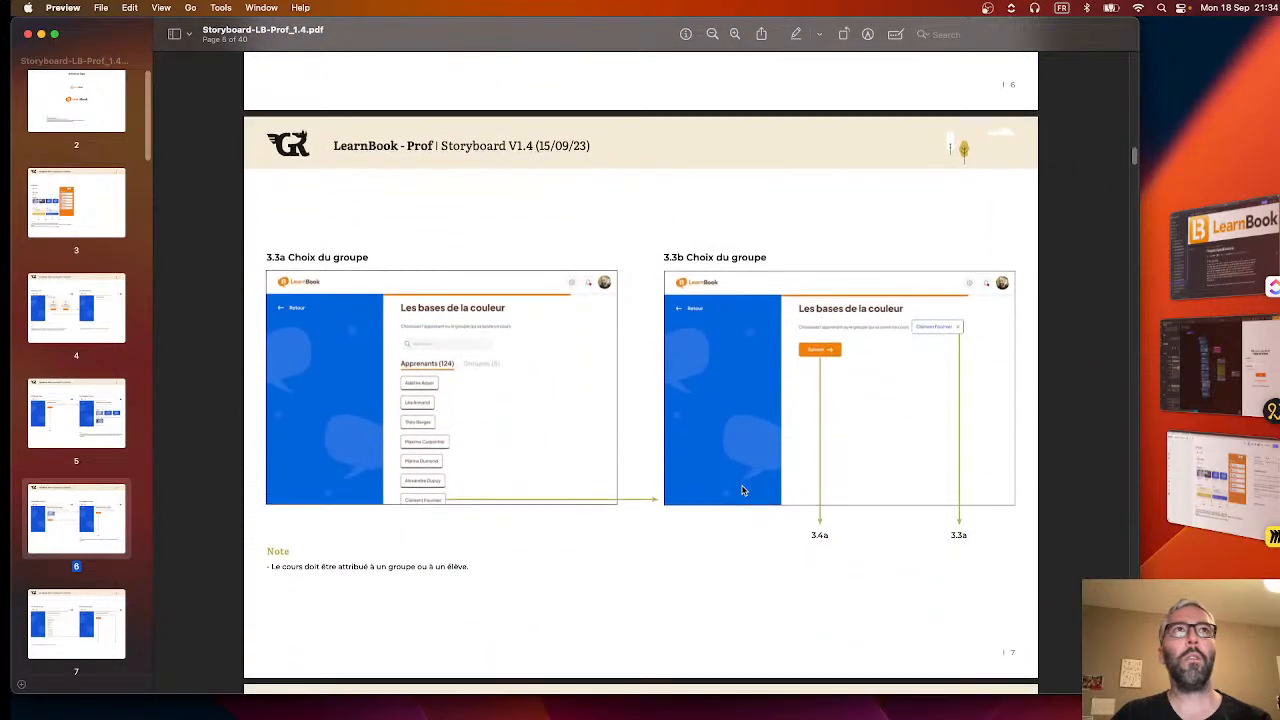
scroll(742, 490, "down", 10)
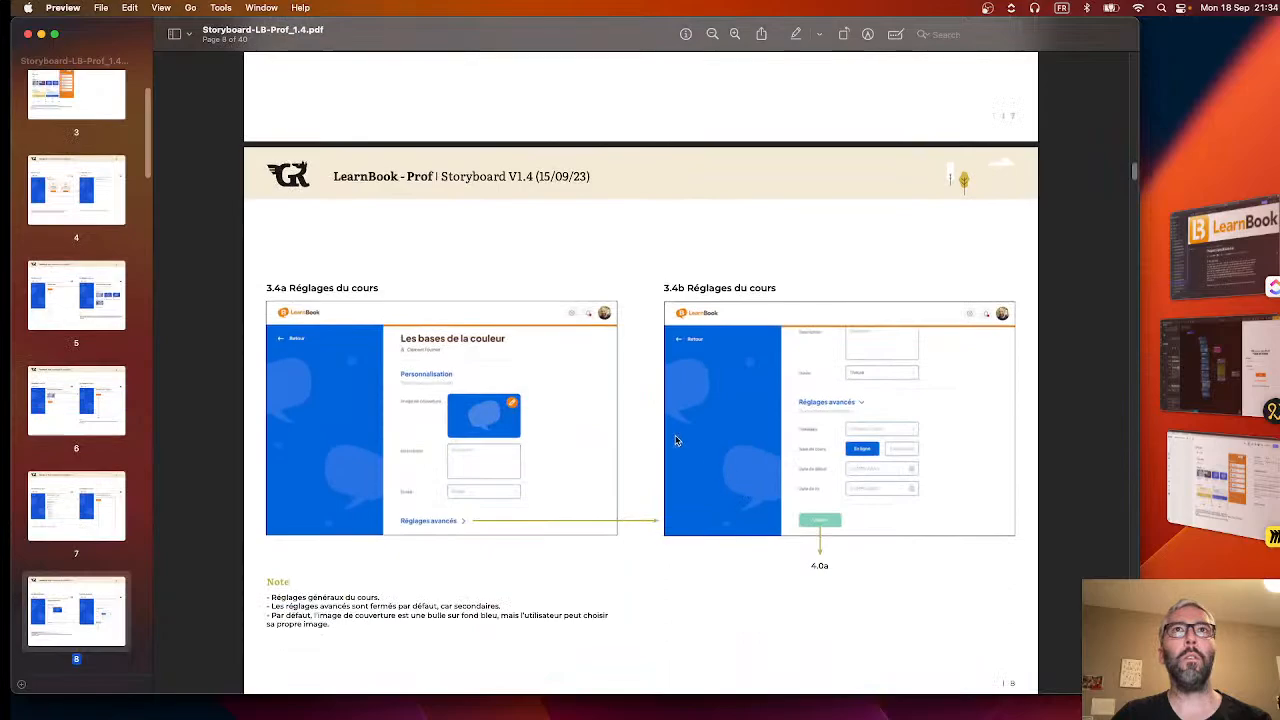
scroll(653, 506, "down", 10)
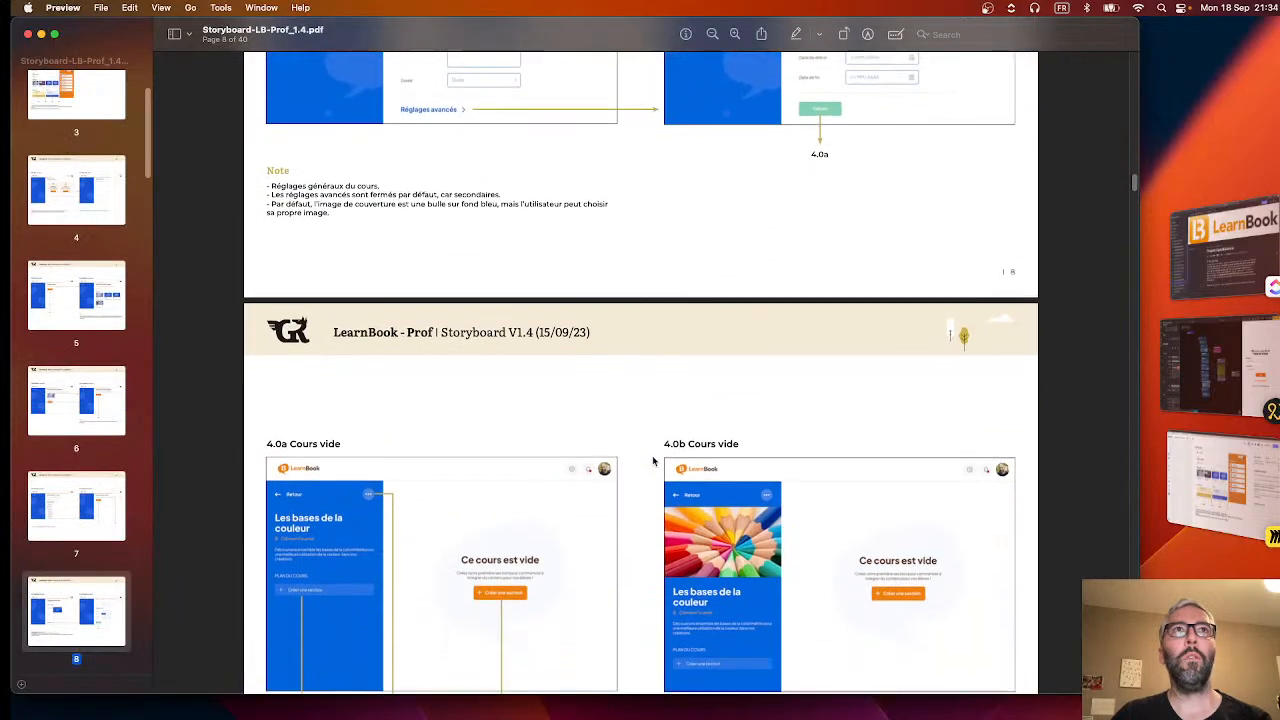
scroll(653, 460, "down", 10)
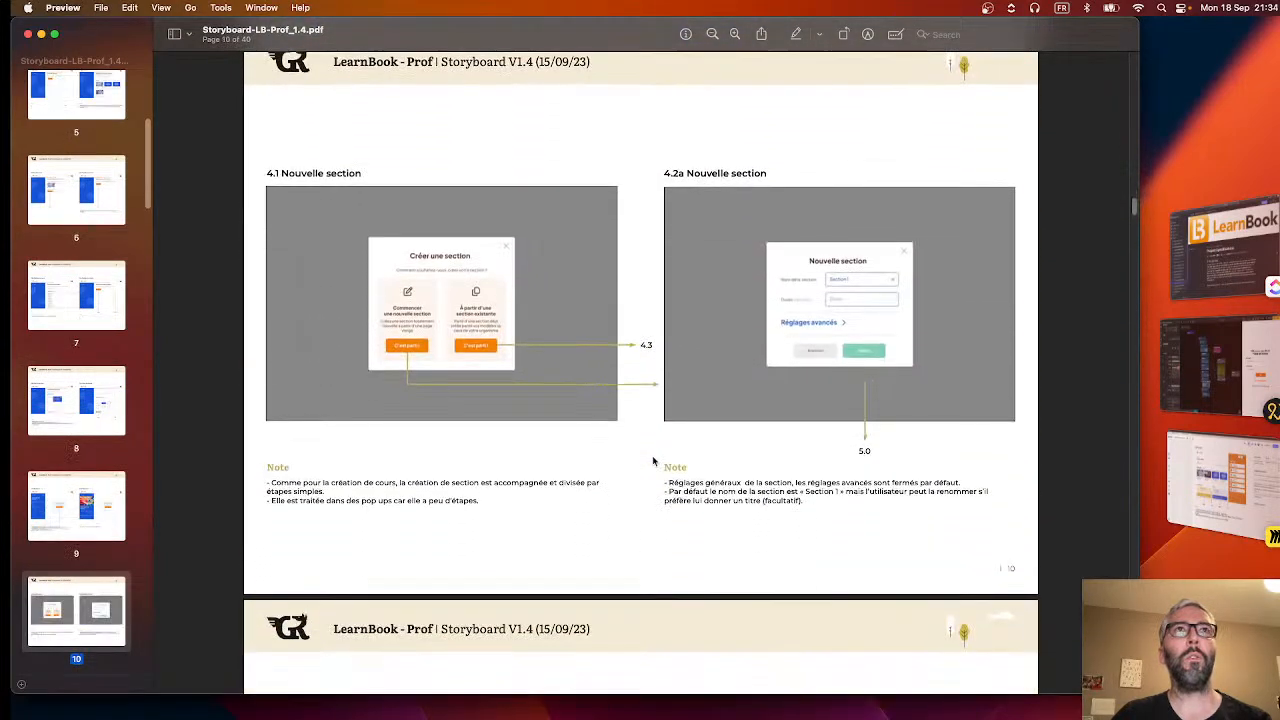
Examine the "Réglages avancés" link in the 4.2a Nouvelle section mockup on page 10, and return to Noodl.
scroll(818, 302, "up", 5)
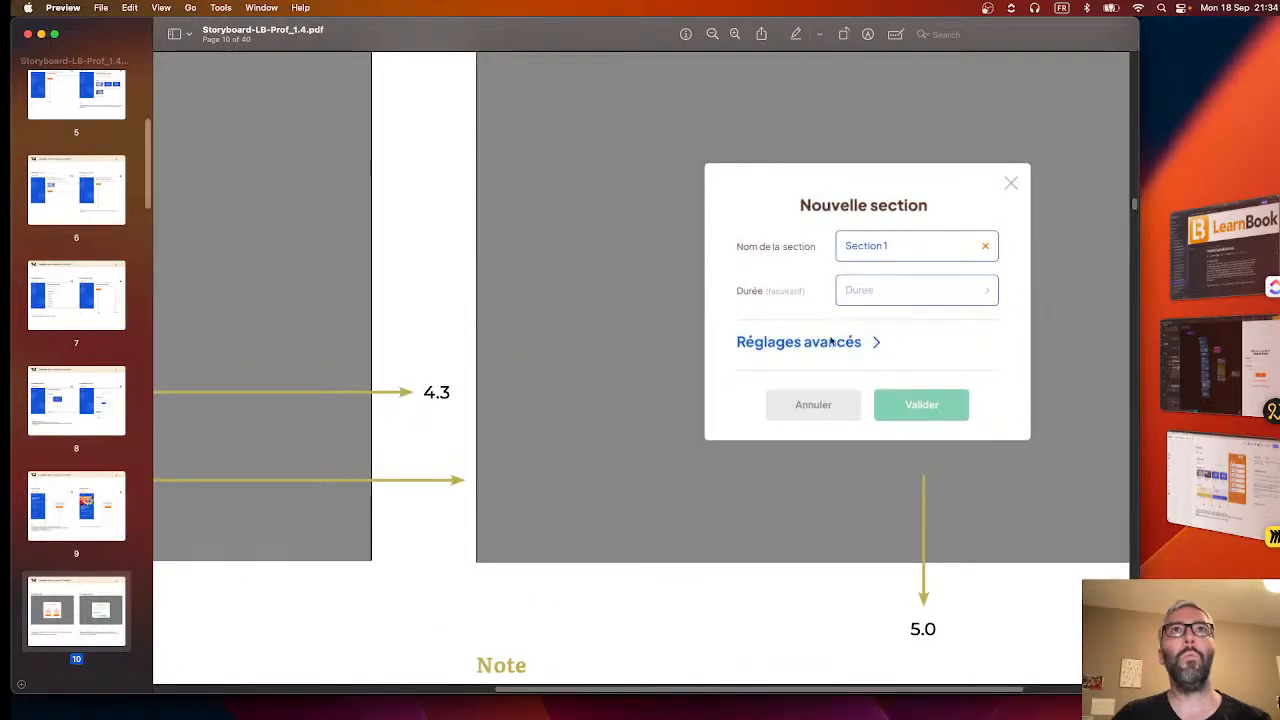
scroll(587, 398, "down", 5)
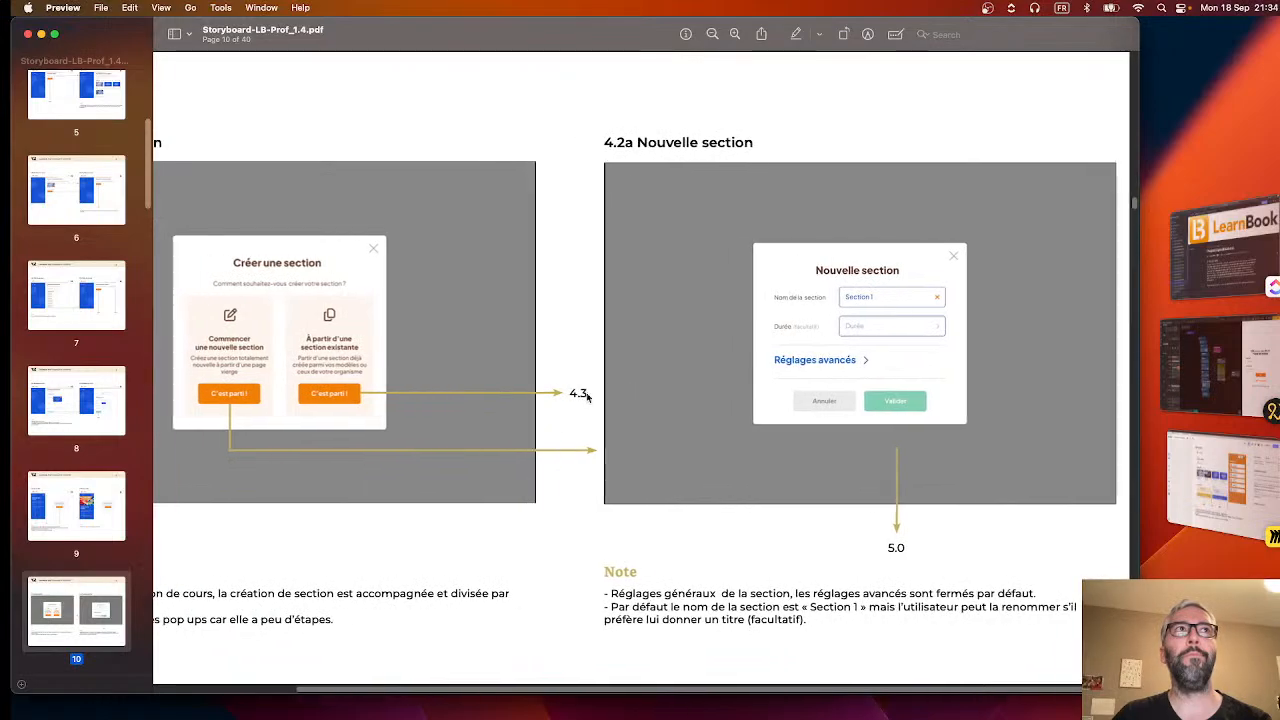
scroll(587, 398, "down", 8)
scroll(587, 398, "down", 5)
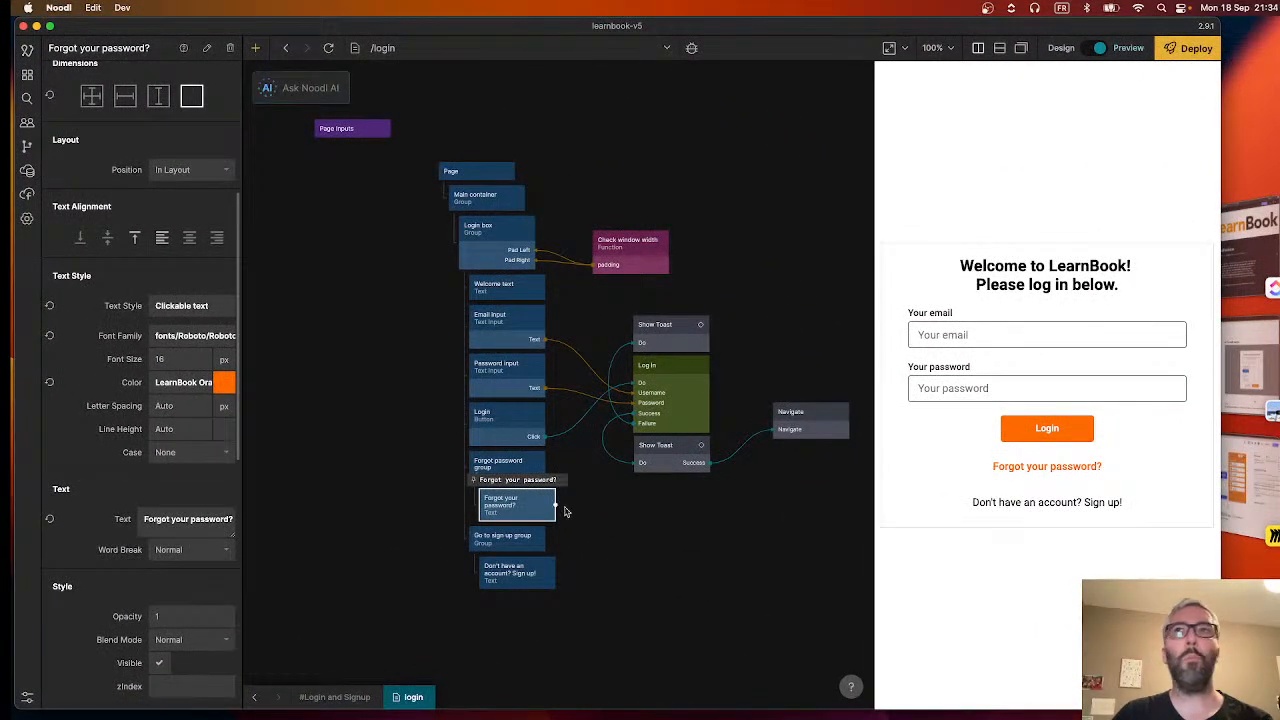
Switch to the LearnBook architecture board in Miro and copy the blue hex code 1C53D7 from the color list.
left_click(1248, 480)
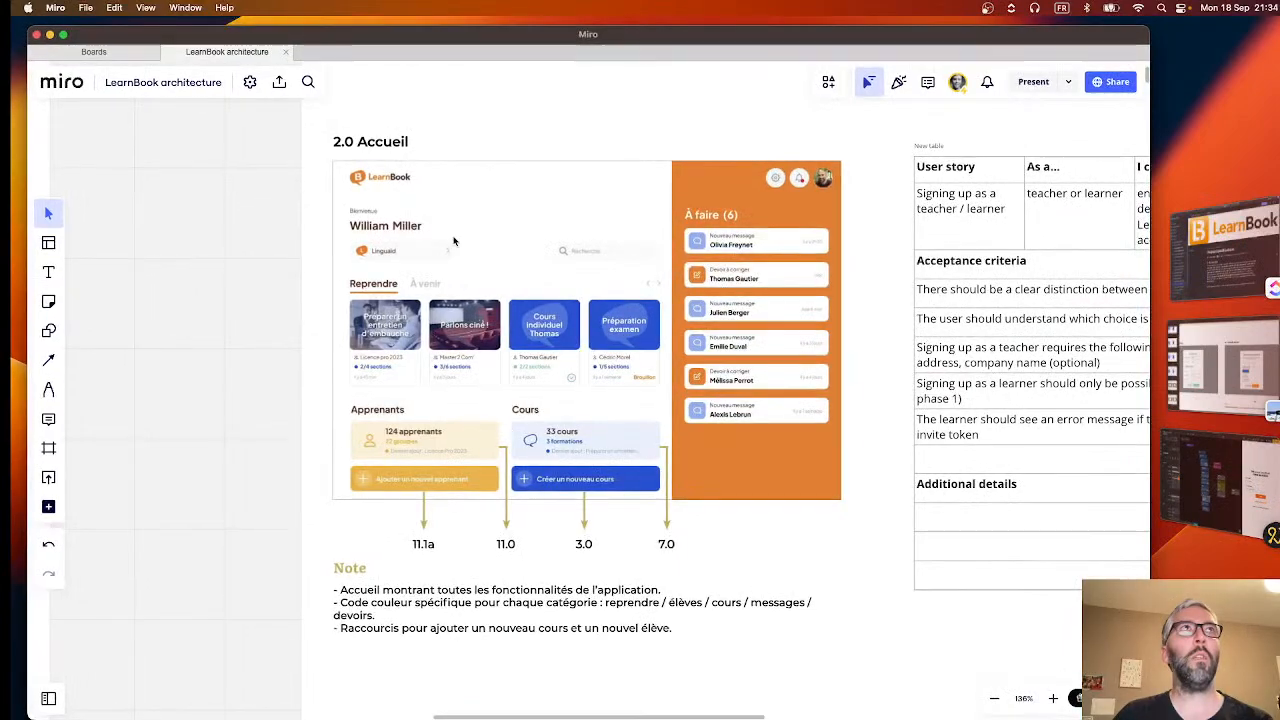
scroll(453, 241, "left", 7)
scroll(453, 241, "up", 2)
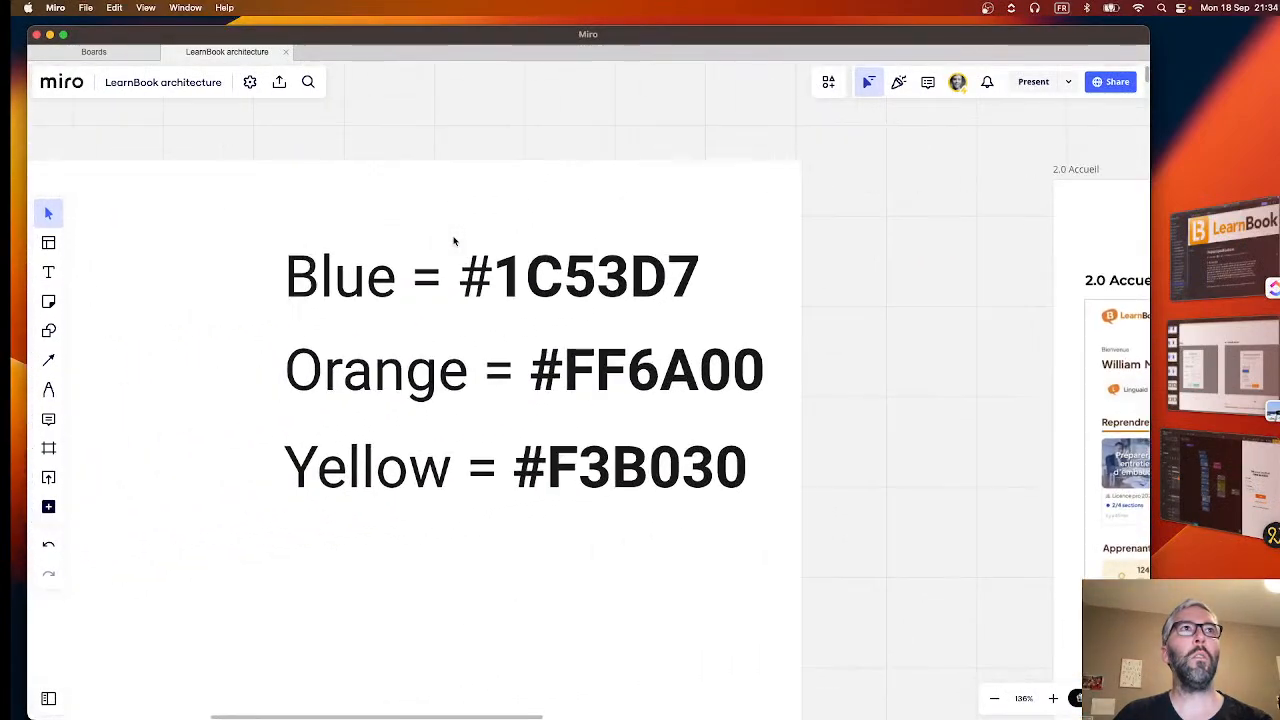
double_click(597, 283)
double_click(600, 283)
key("super+c")
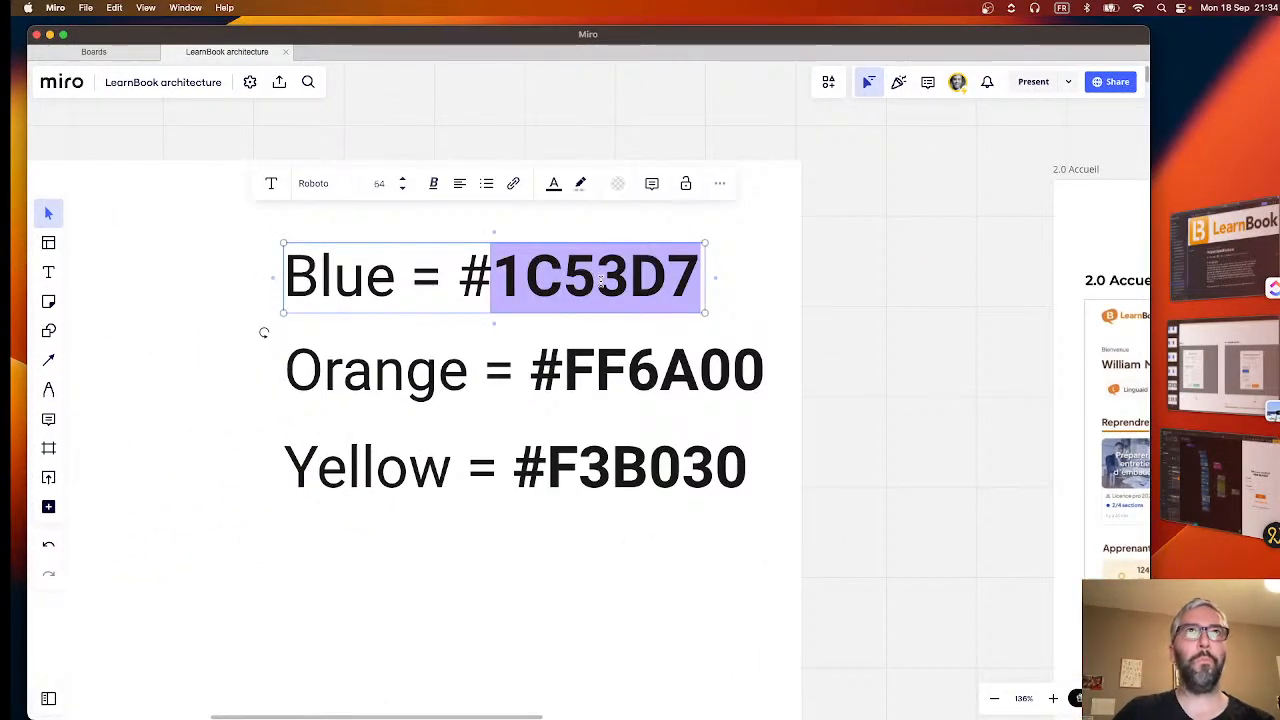
Switch from the Miro board to Noodl and create a color style named LearnBook Blue for the "Forgot your password?" text.
scroll(888, 457, "down", 3)
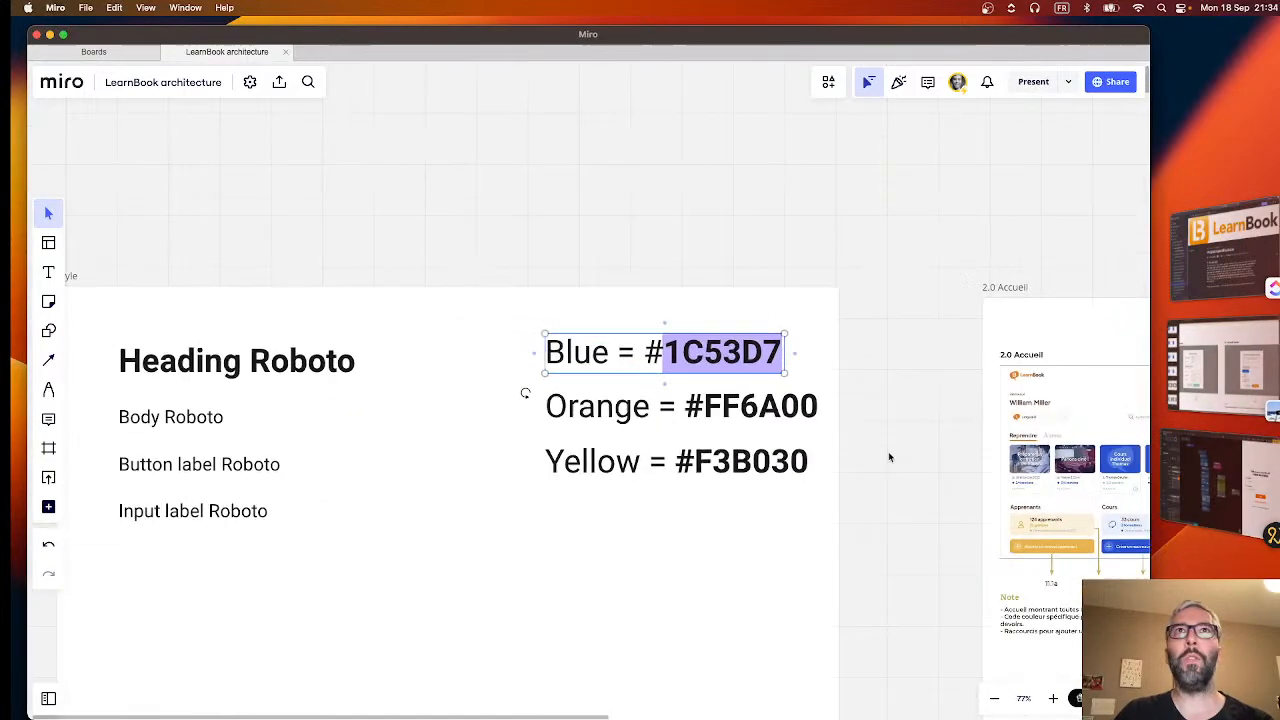
scroll(888, 457, "down", 5)
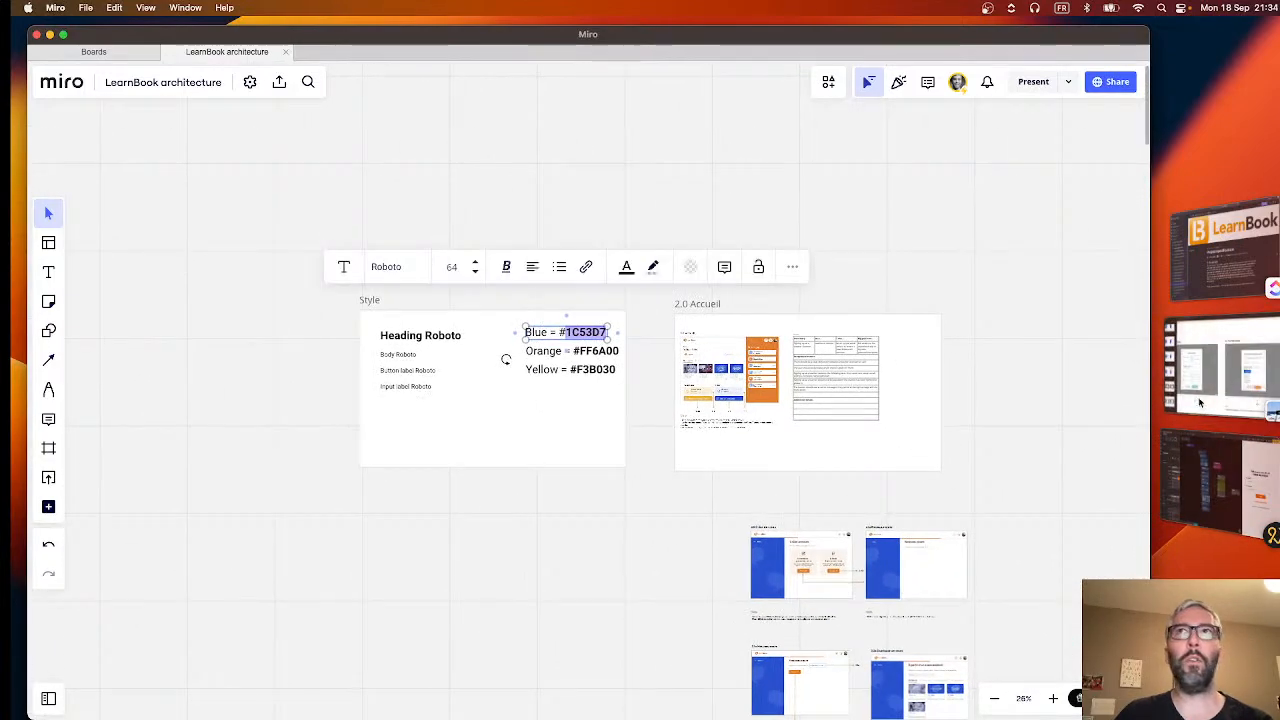
left_click(1200, 402)
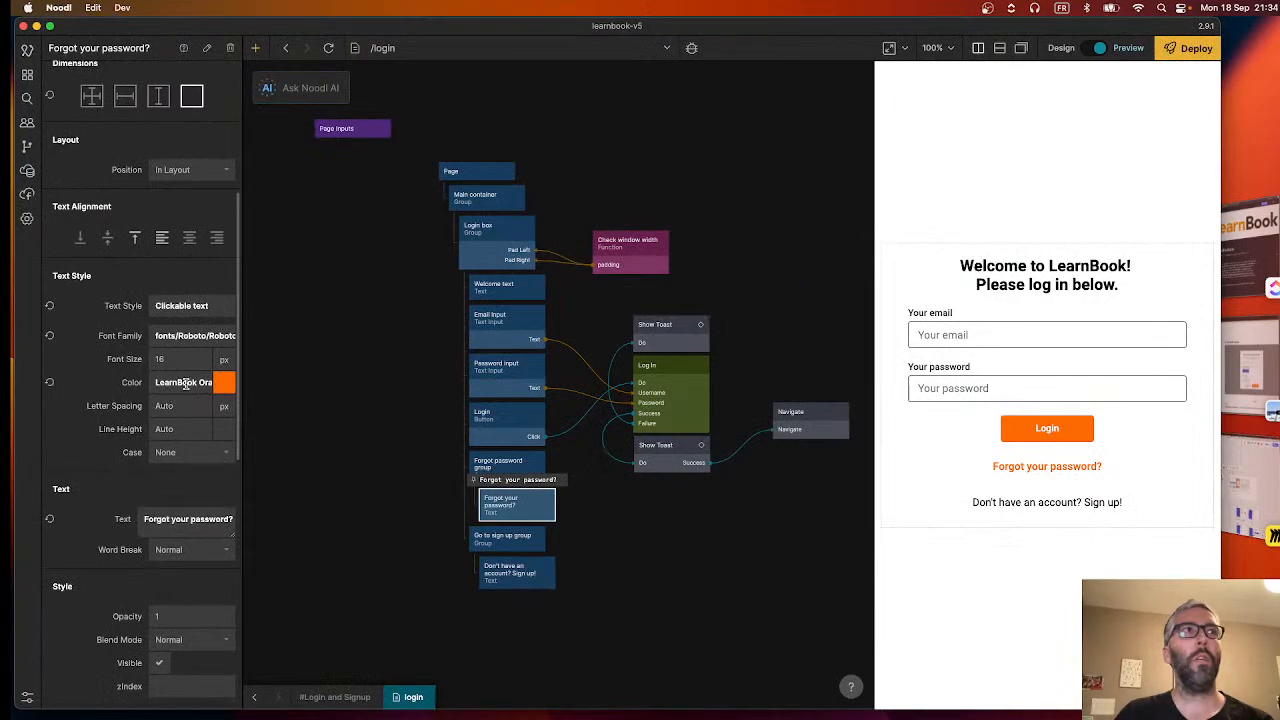
left_click(158, 385)
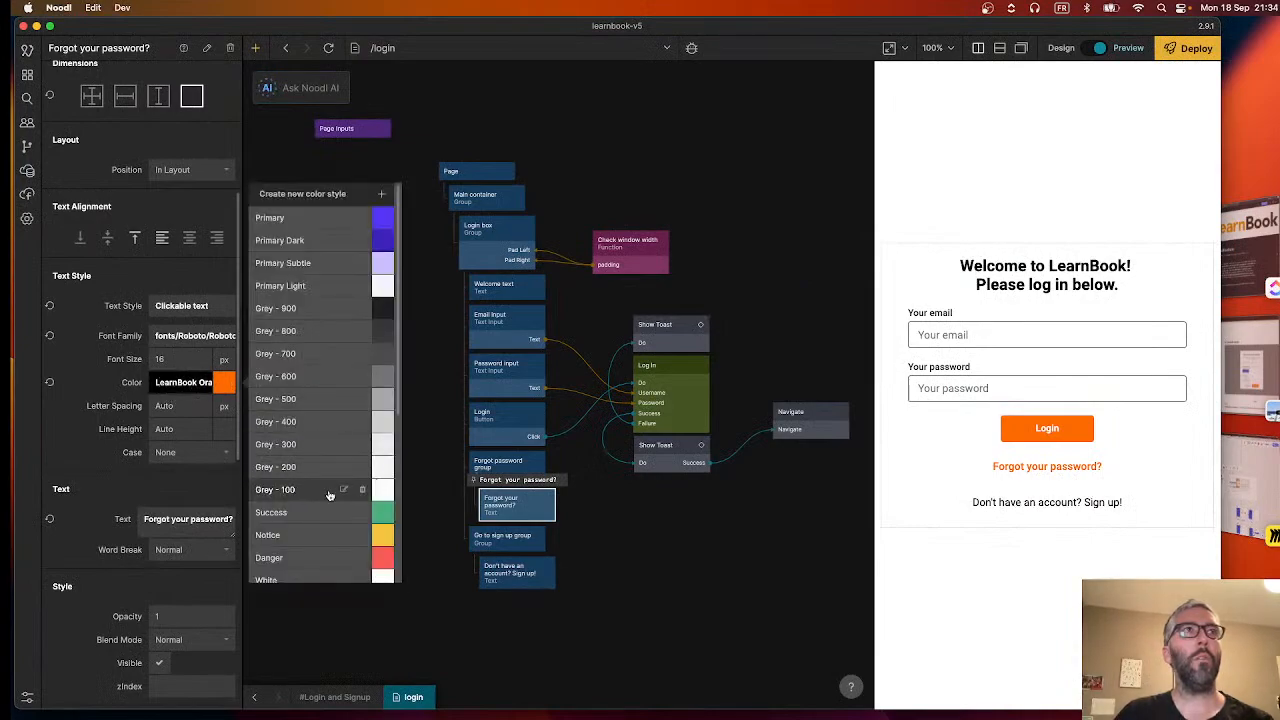
left_click(379, 195)
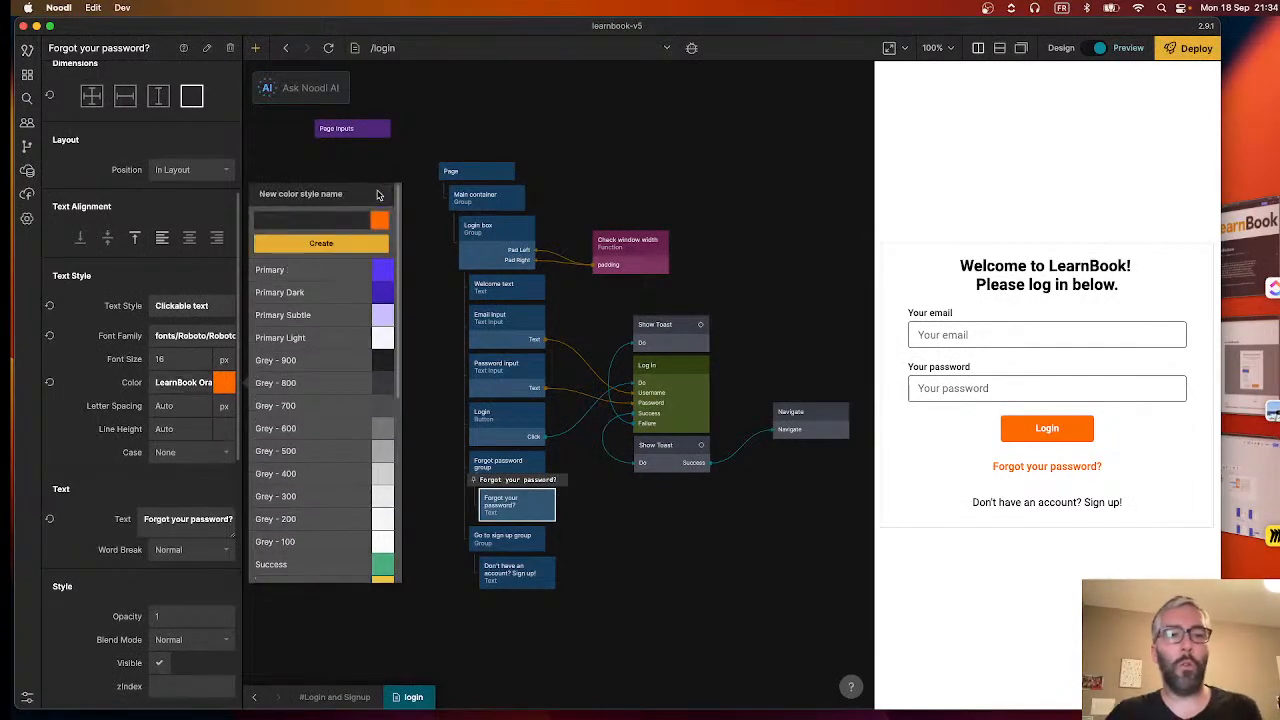
type("Learn")
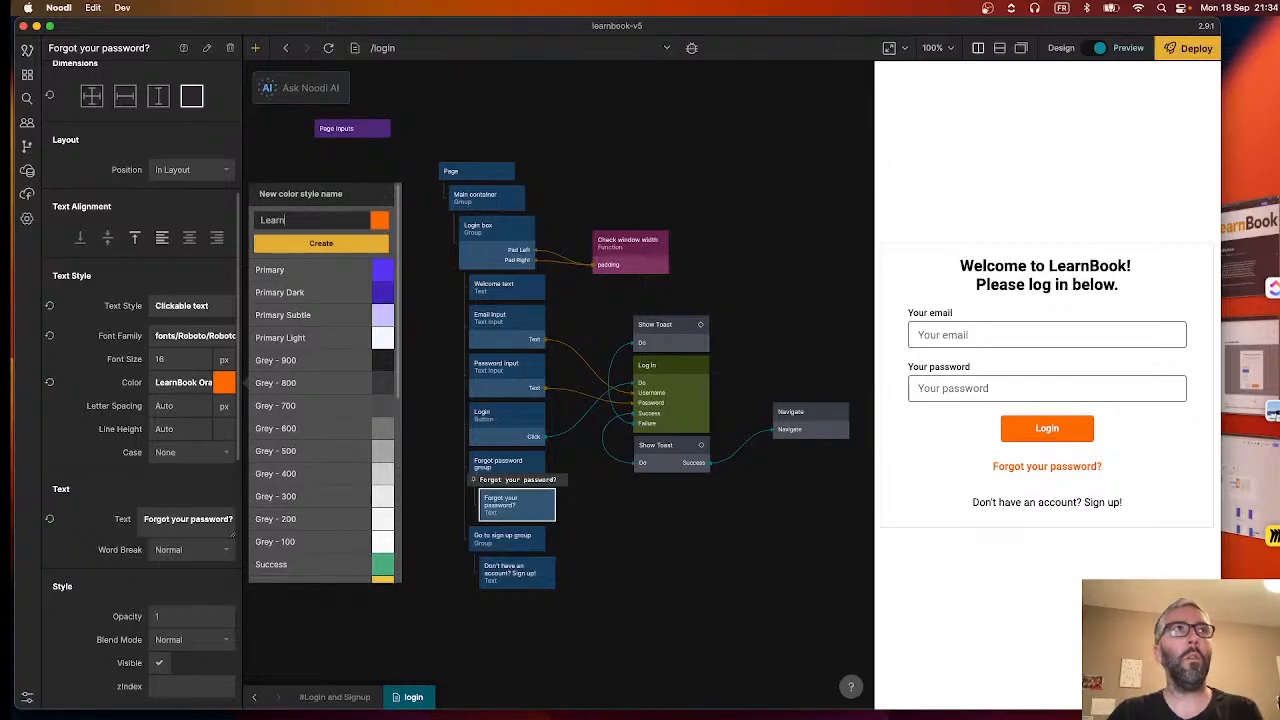
type("Book Blue")
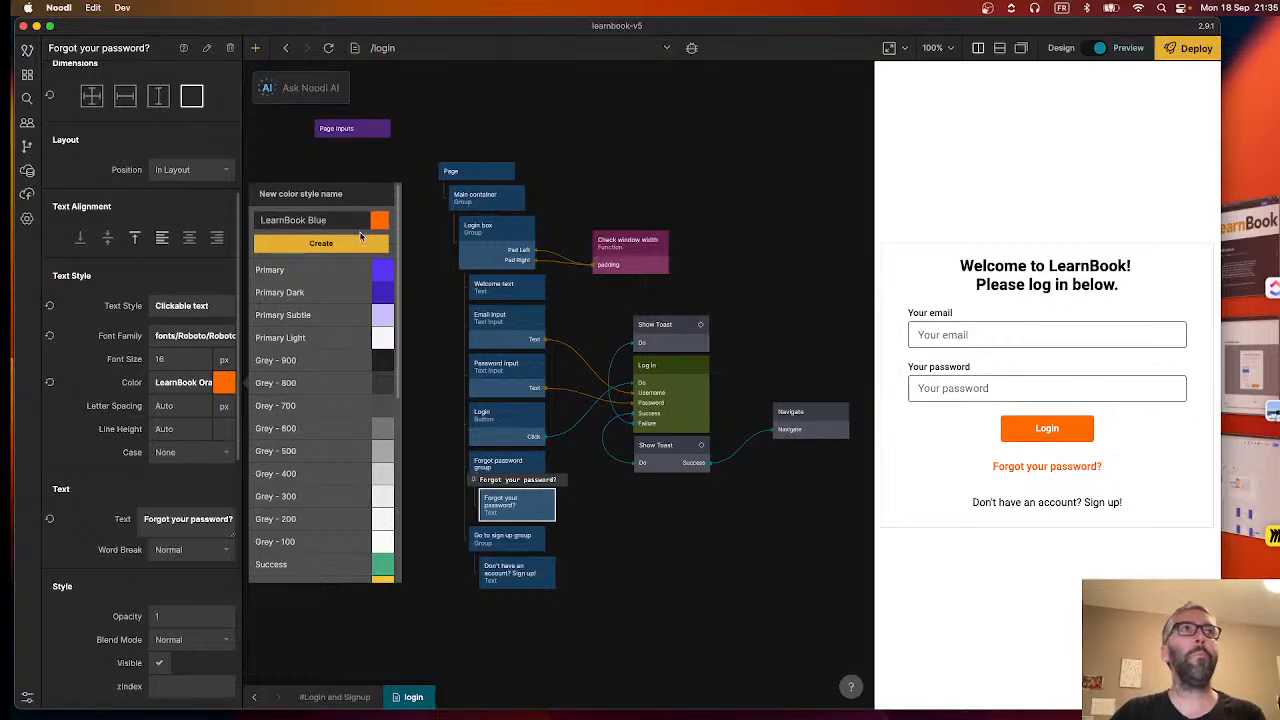
left_click(350, 245)
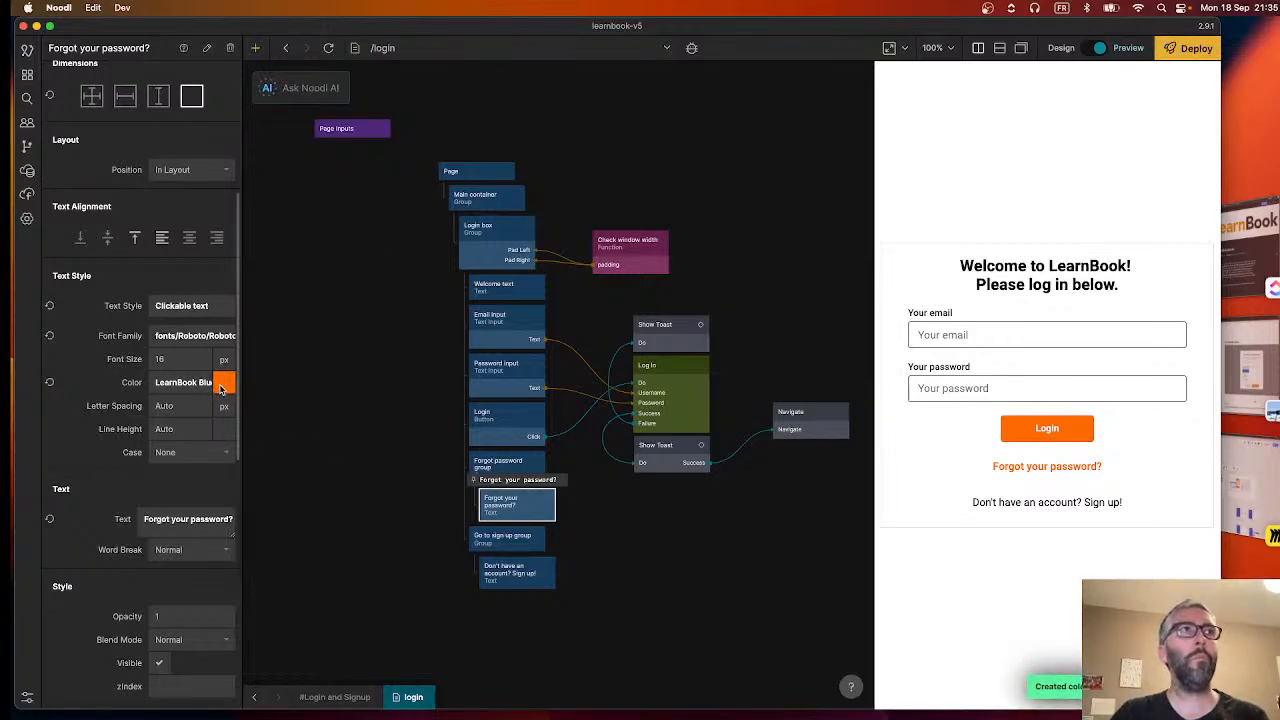
Set the LearnBook Blue color style's hex value to #1C53D7.
left_click(181, 387)
scroll(340, 400, "down", 5)
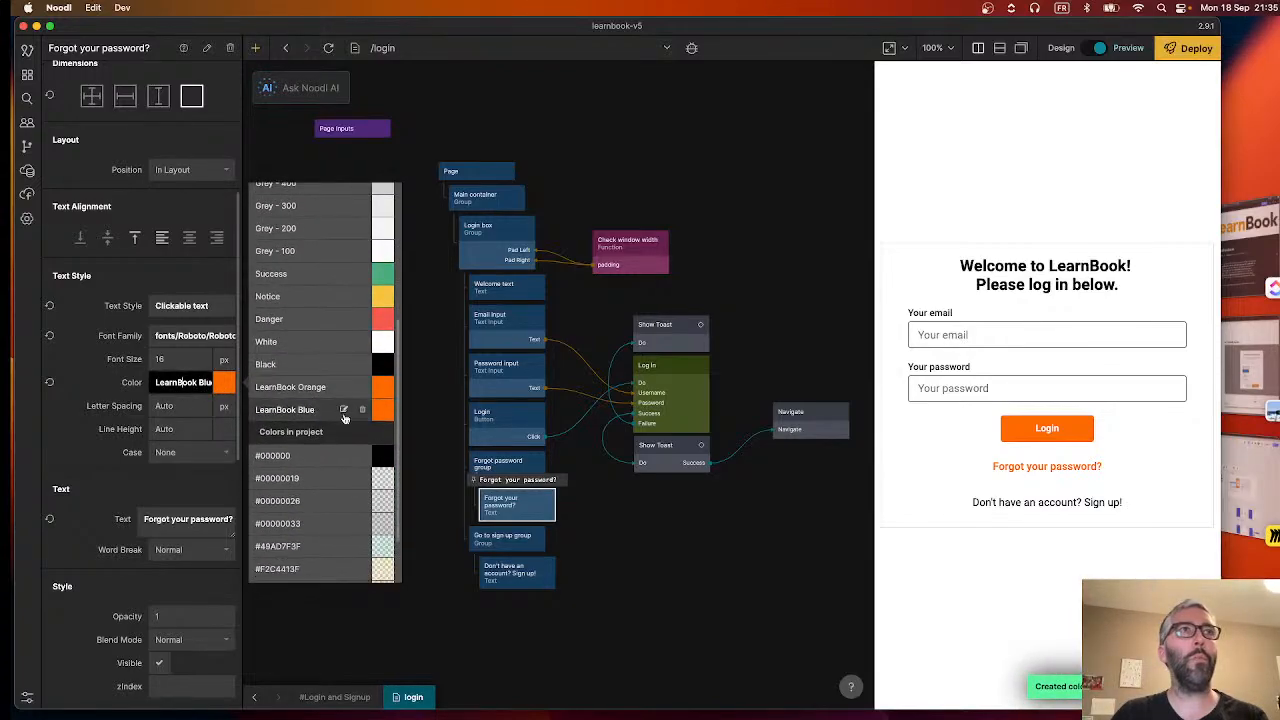
left_click(387, 414)
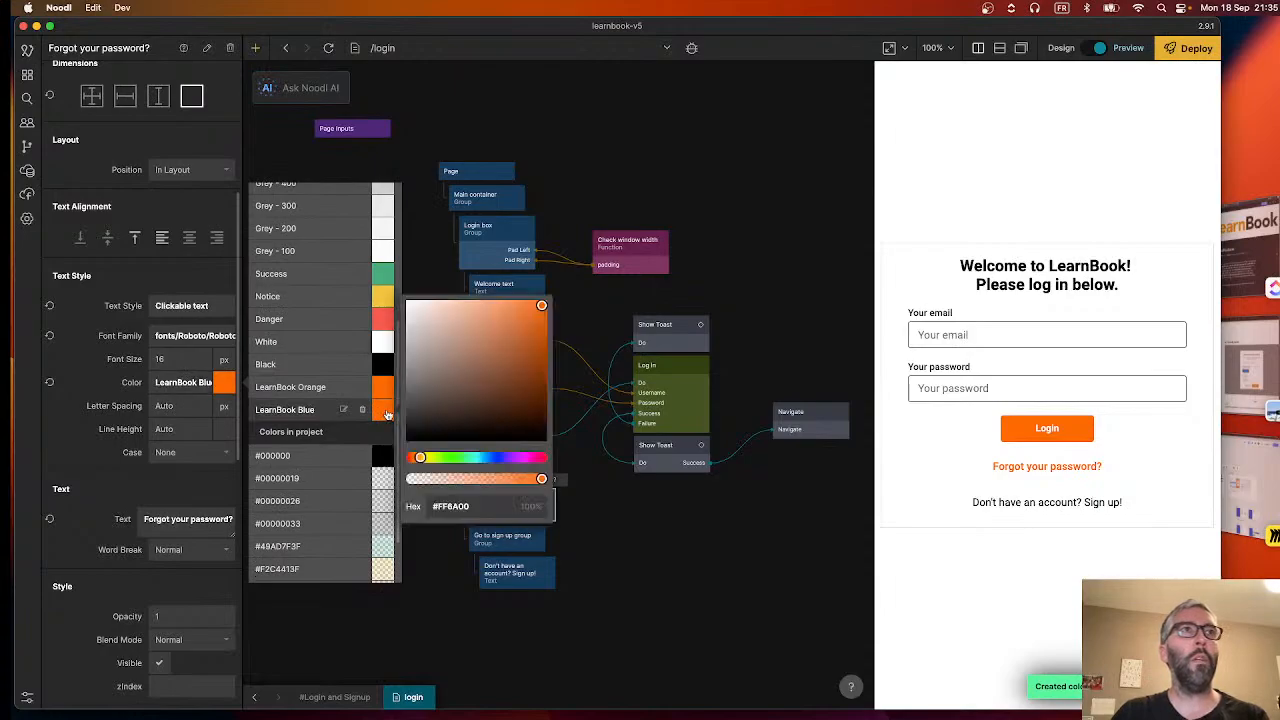
left_click(465, 507)
key("super+v")
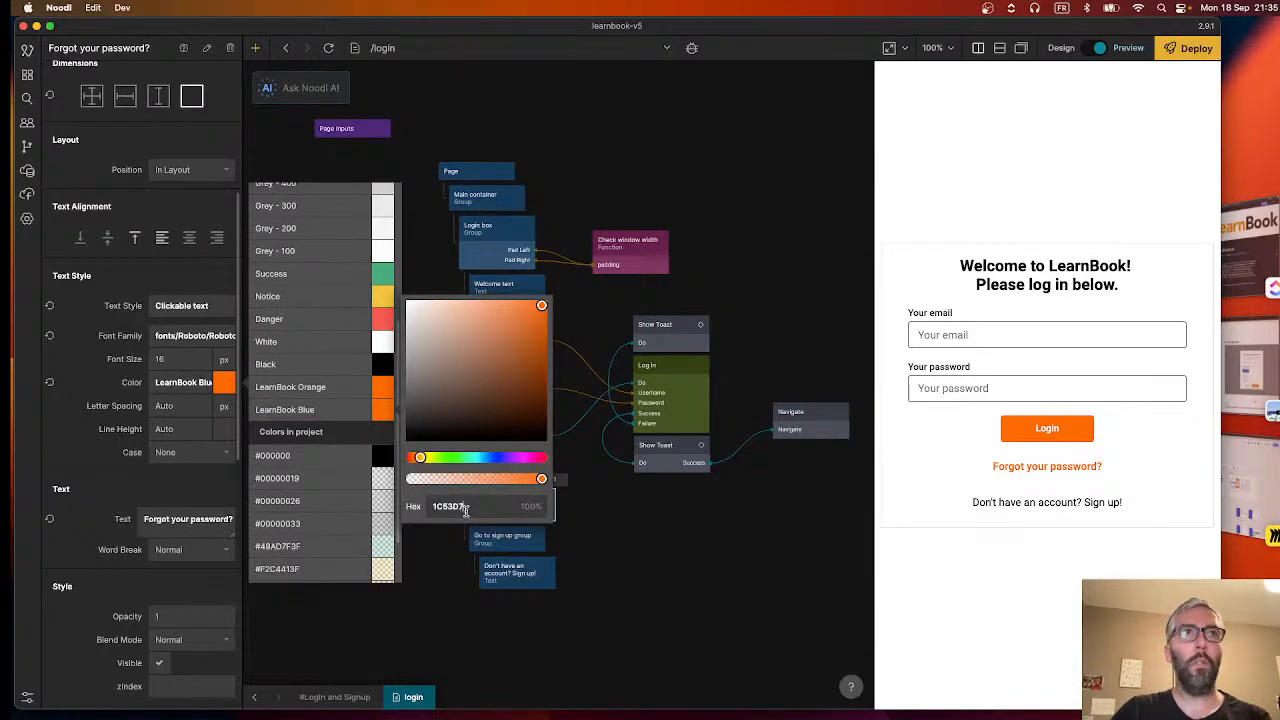
left_click_drag(432, 510, 490, 536)
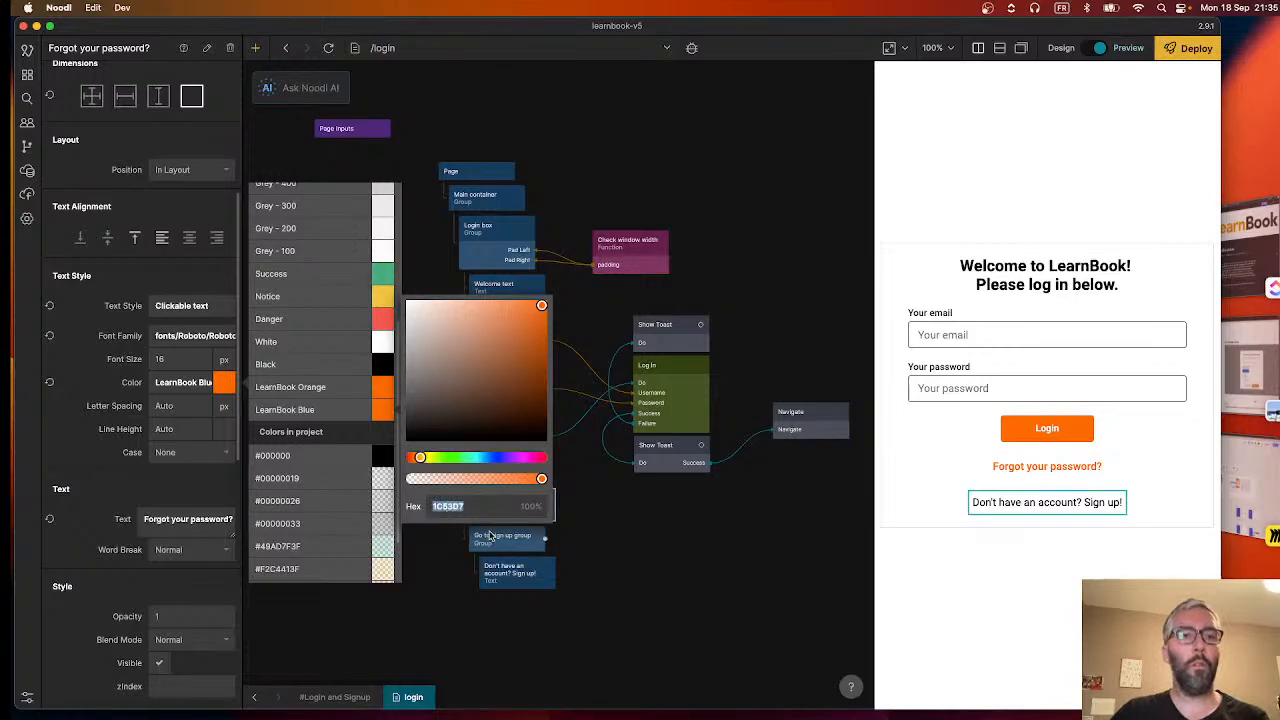
key("Left")
type("#")
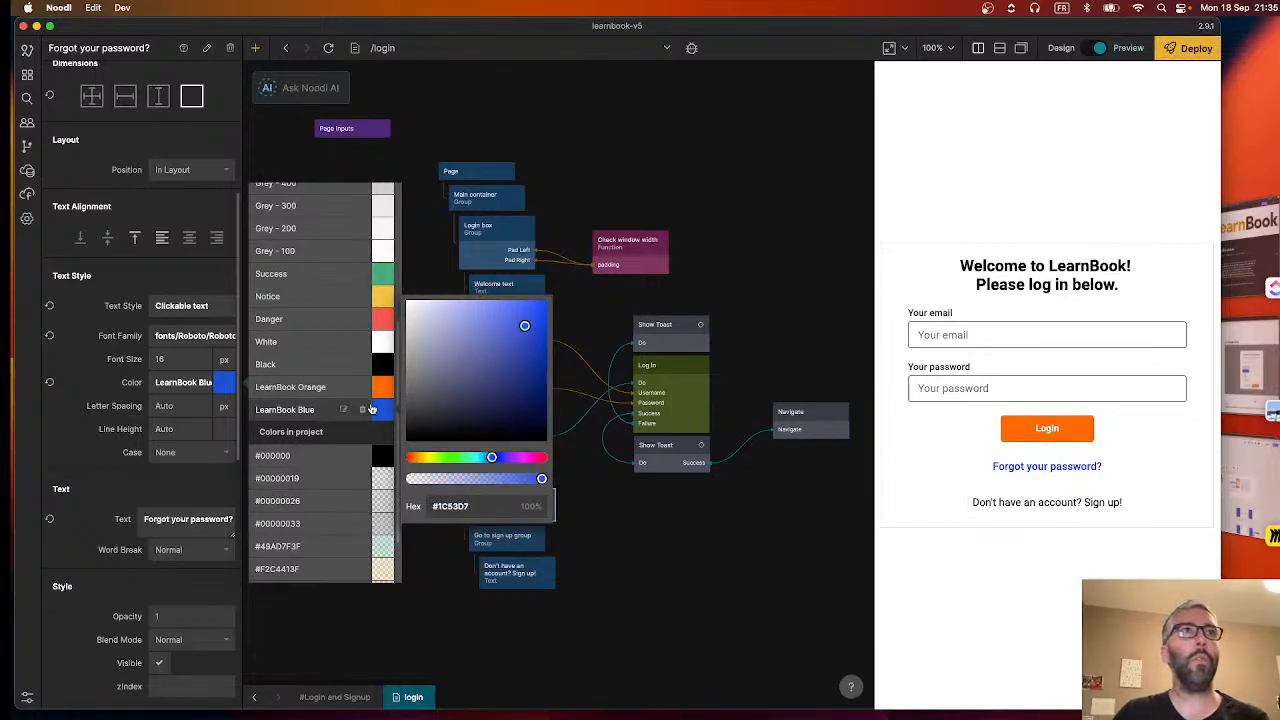
left_click(700, 551)
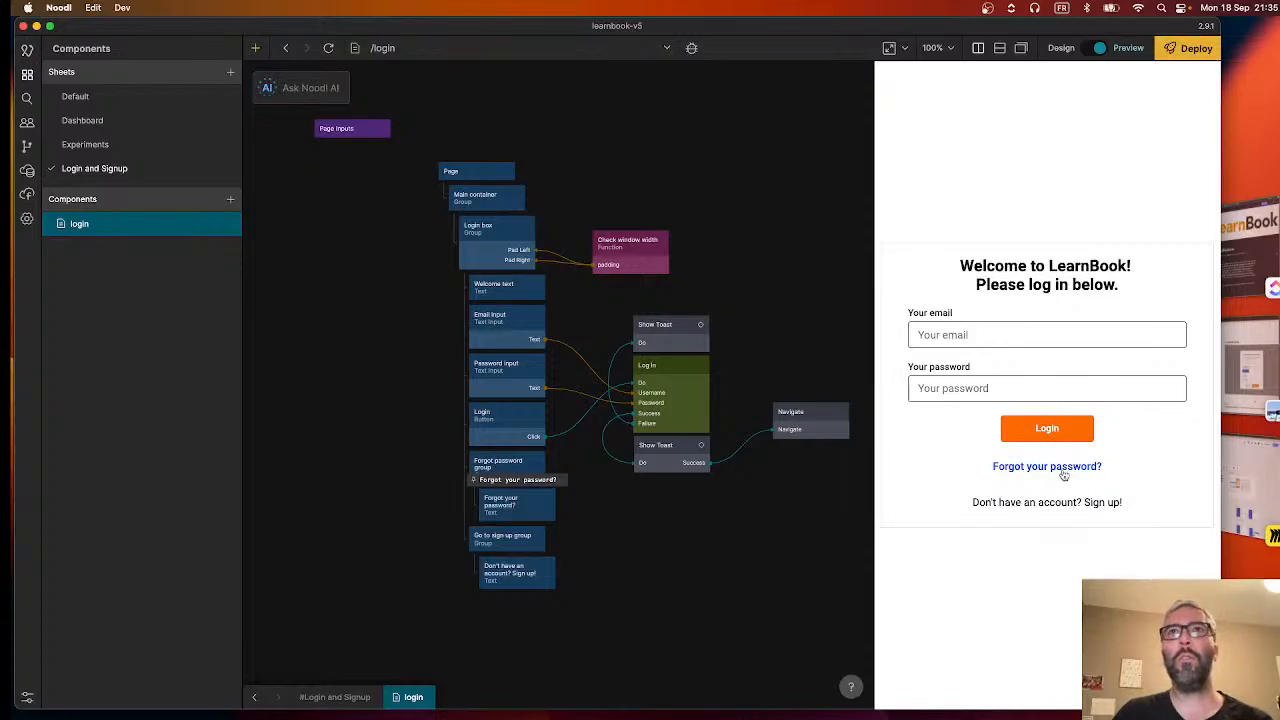
Check the section mockups on page 11 of the storyboard PDF in Preview, and examine the "Forgot your password?" text's styling properties in Noodl.
left_click(1245, 370)
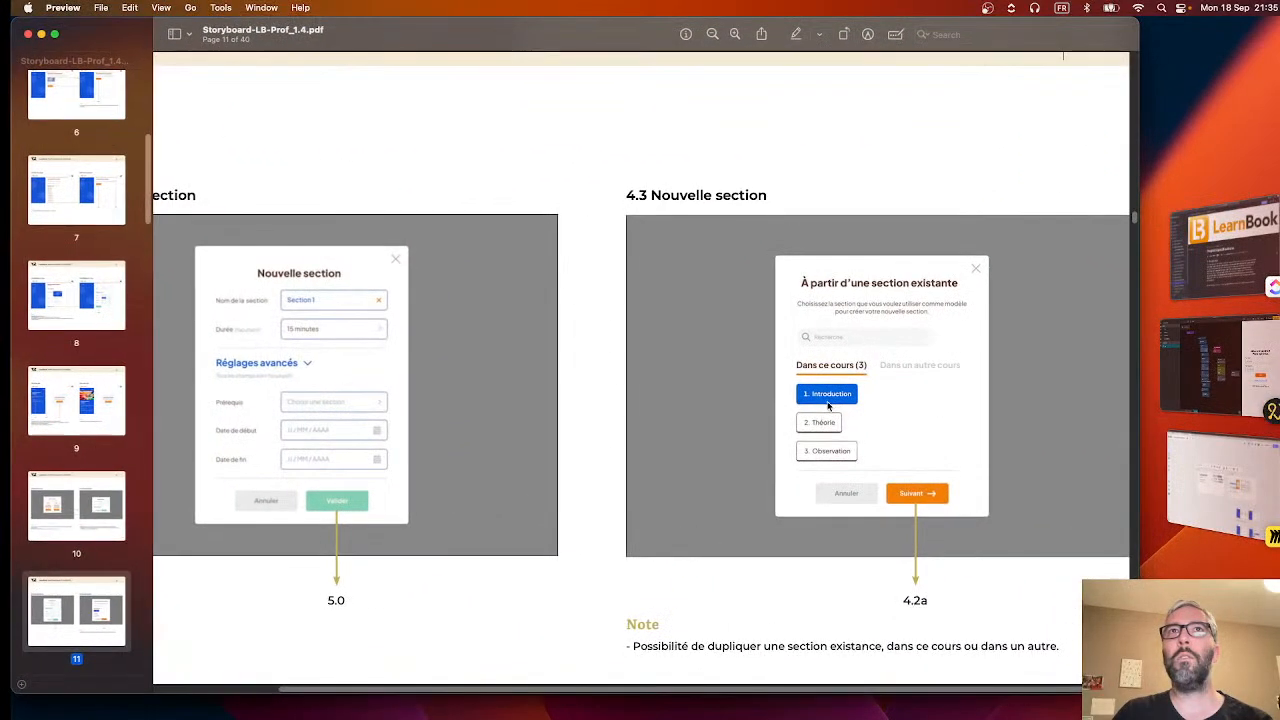
left_click(1231, 388)
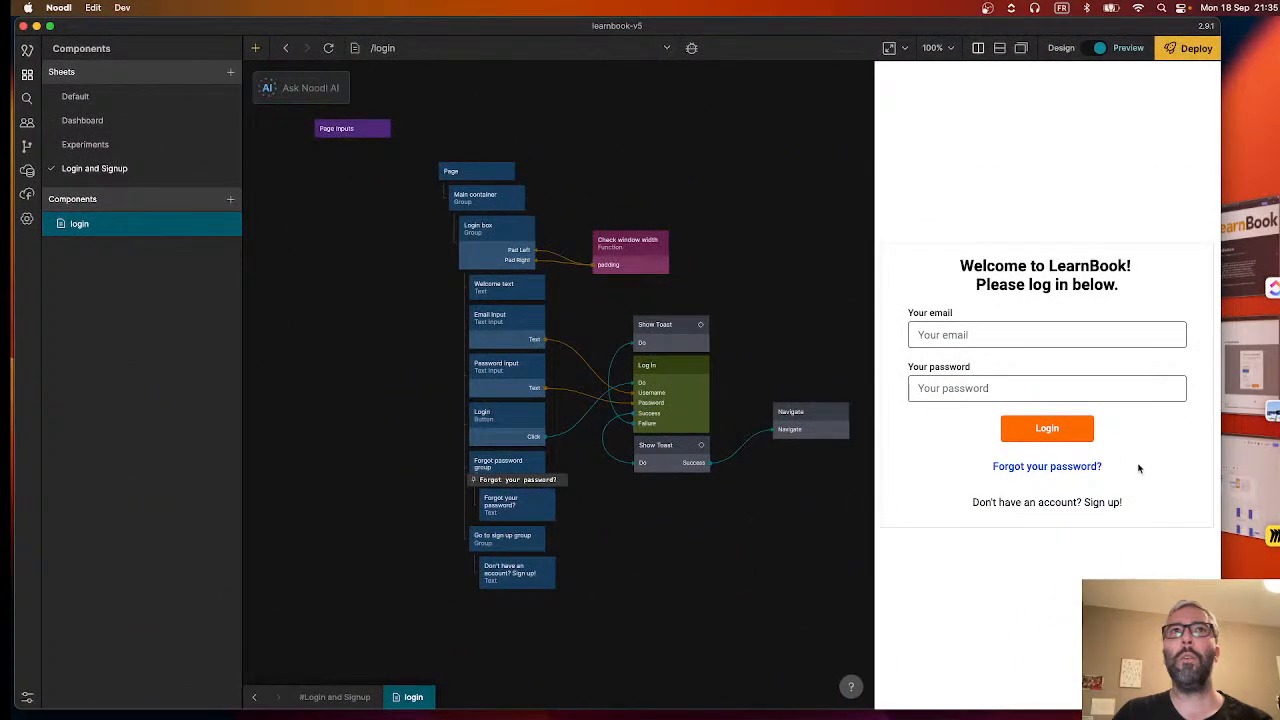
left_click(515, 505)
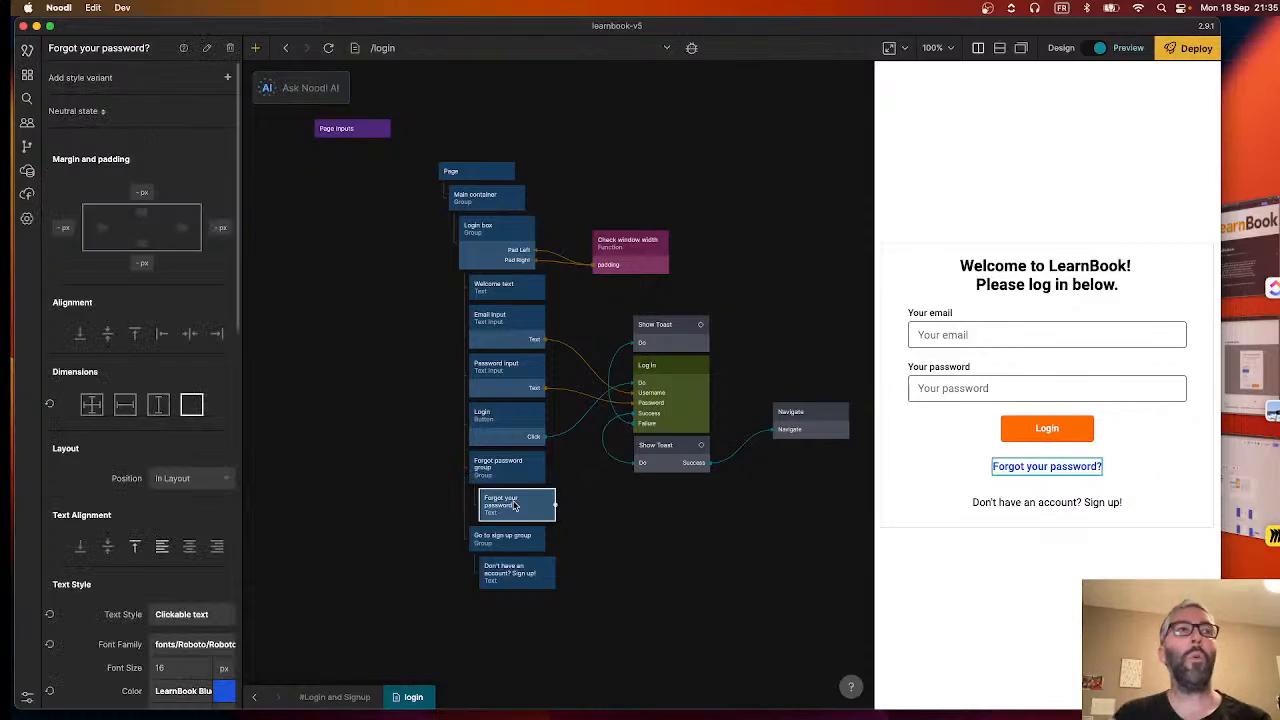
scroll(186, 549, "down", 3)
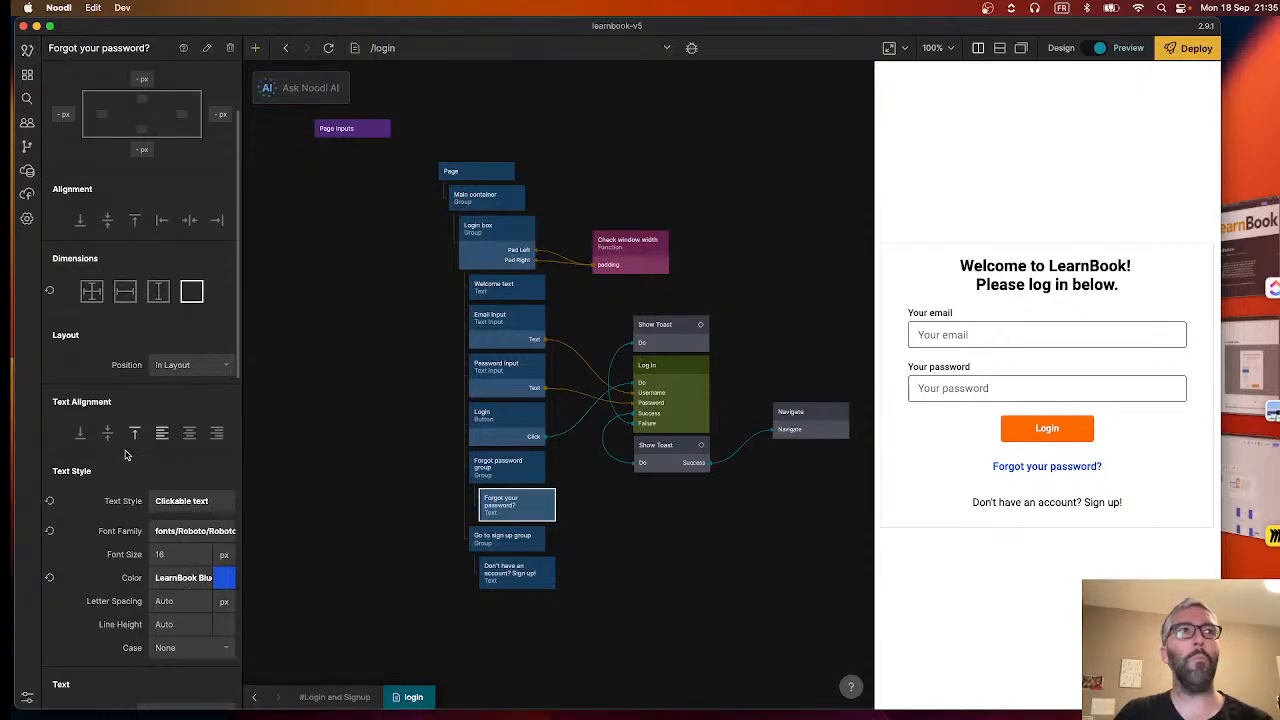
scroll(115, 495, "up", 1)
scroll(130, 495, "down", 2)
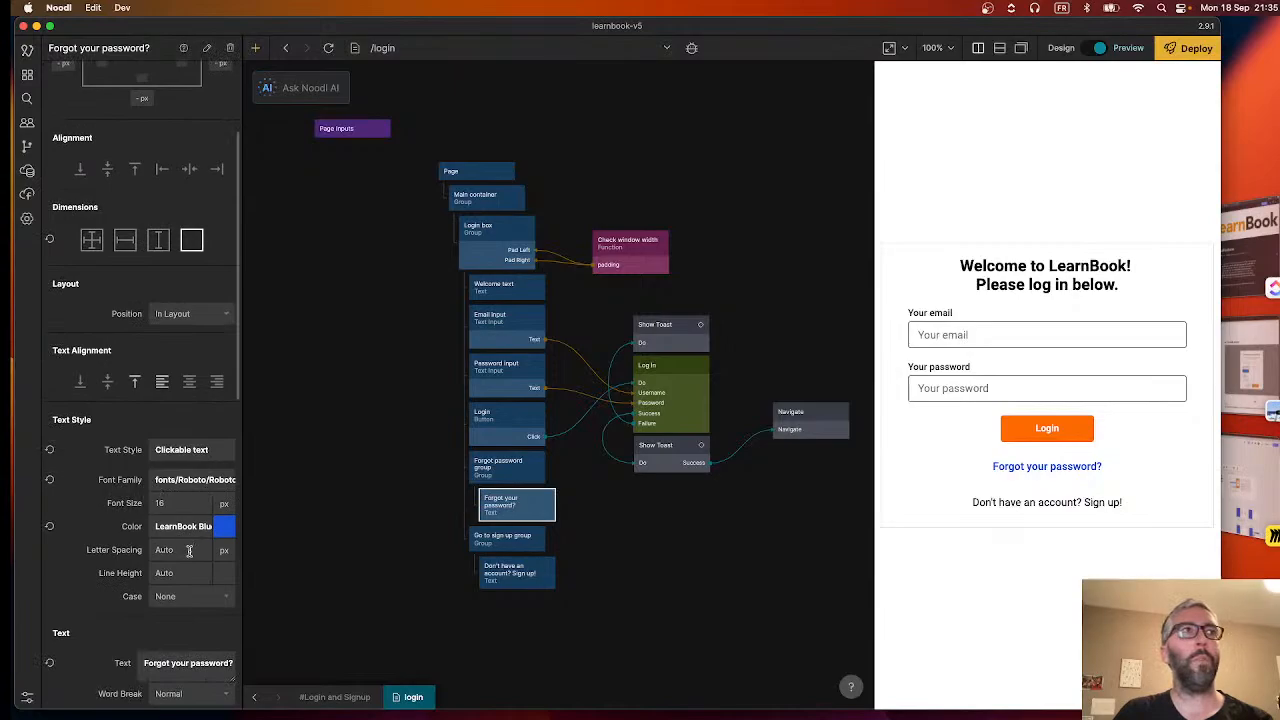
scroll(189, 543, "down", 1)
scroll(125, 465, "down", 6)
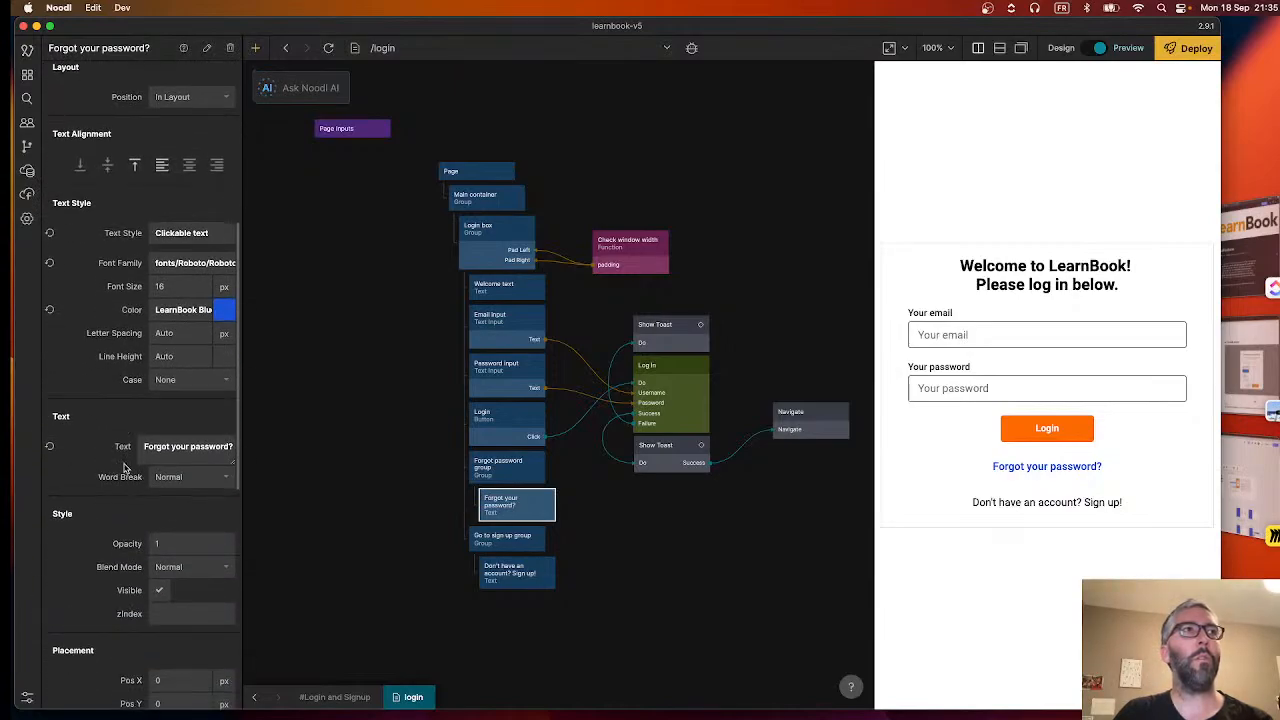
scroll(125, 468, "up", 7)
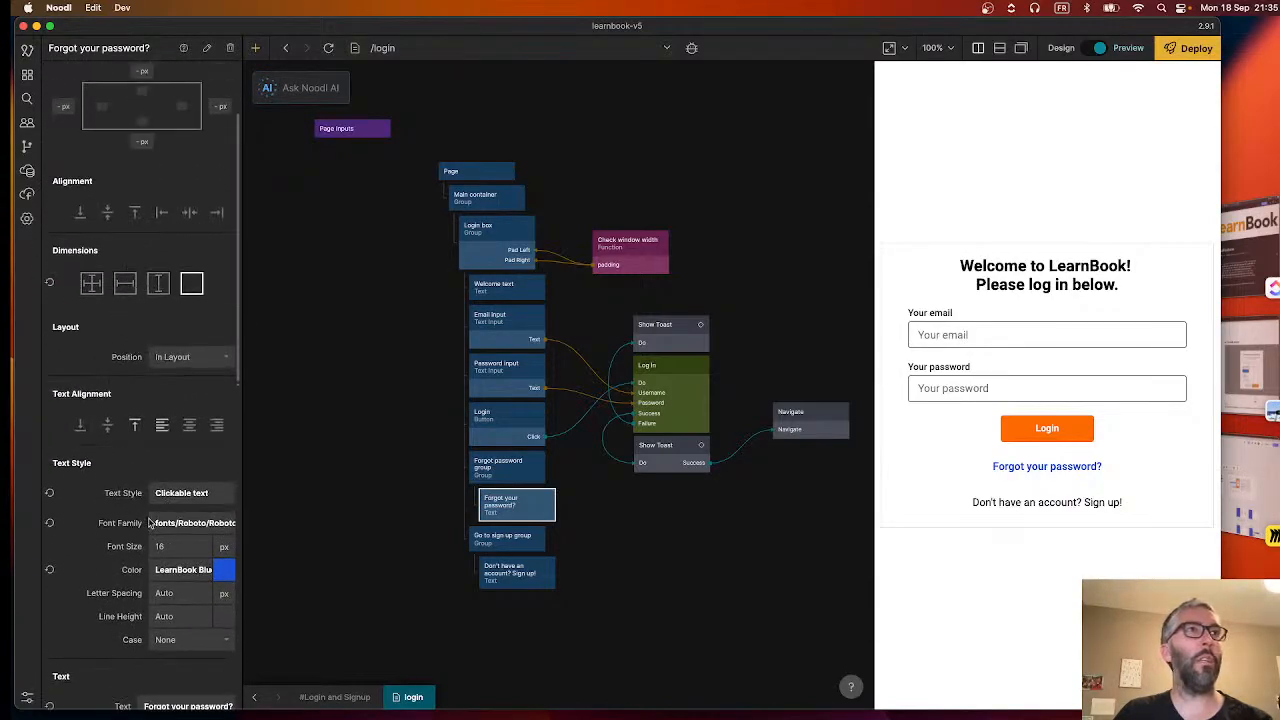
scroll(152, 524, "down", 2)
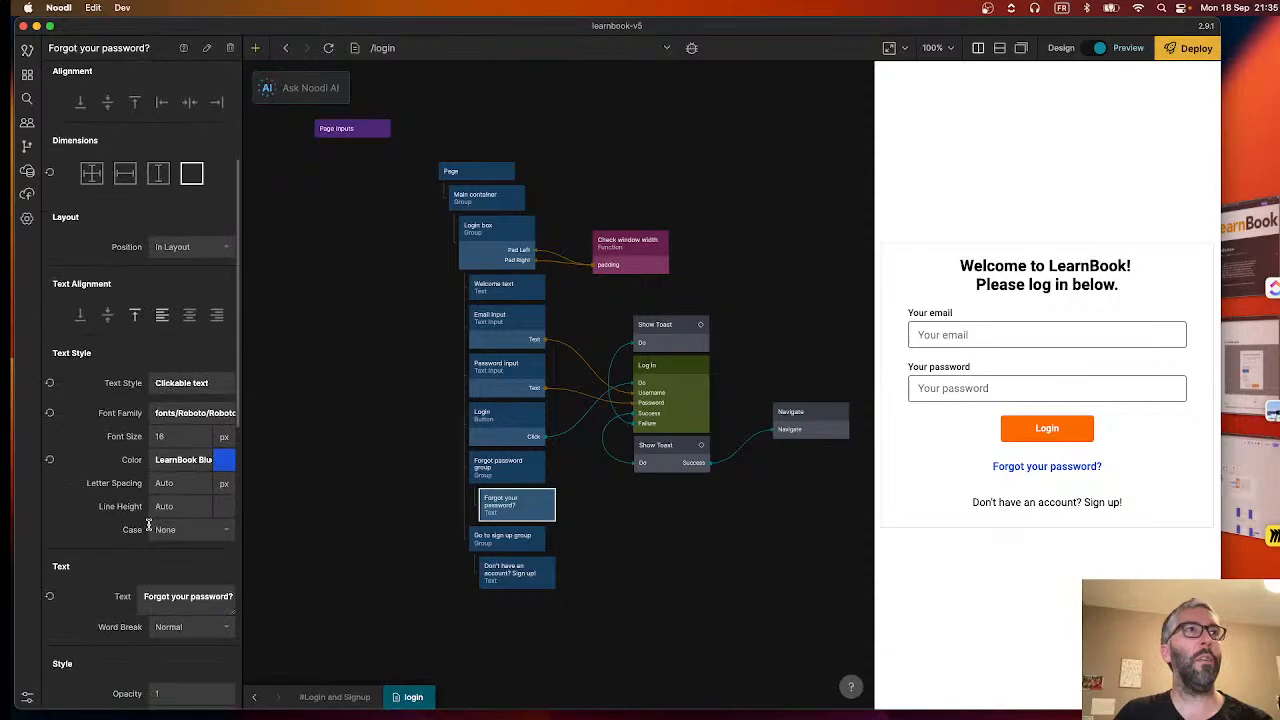
left_click(178, 415)
left_click(118, 431)
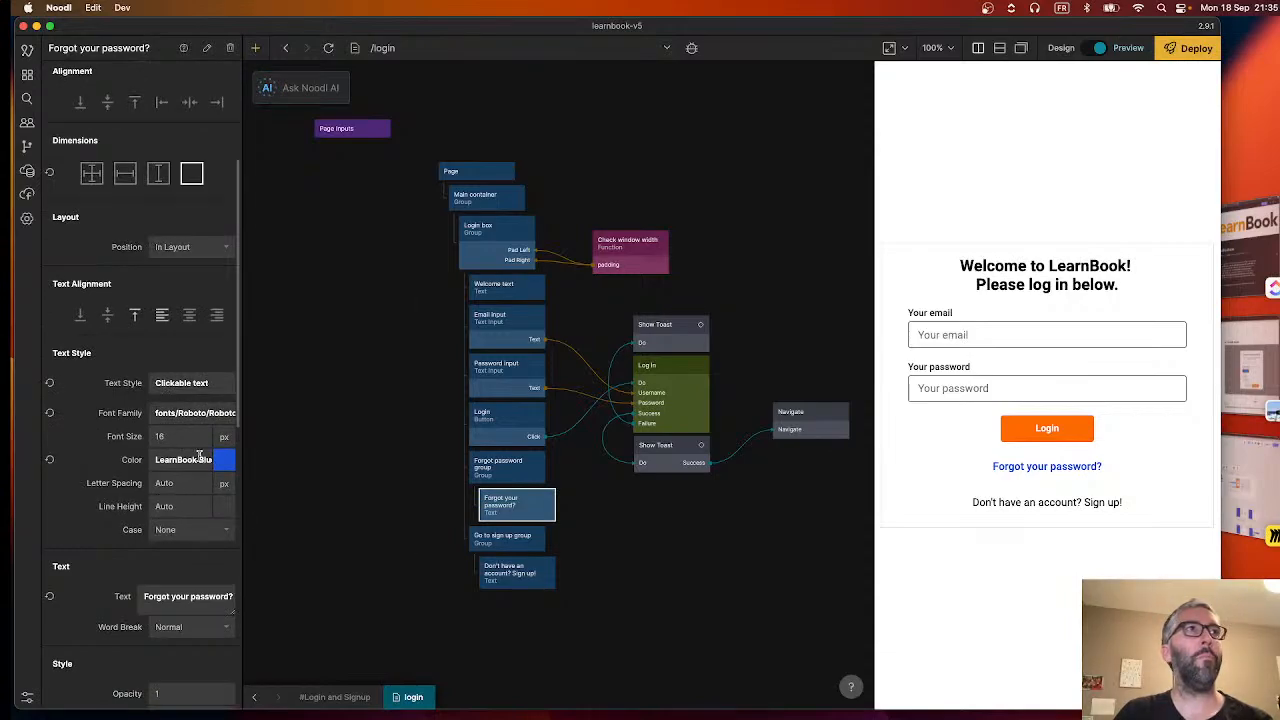
Examine the settings of the Clickable text style and the case options available for the "Forgot your password?" text.
left_click(200, 383)
scroll(386, 478, "down", 1)
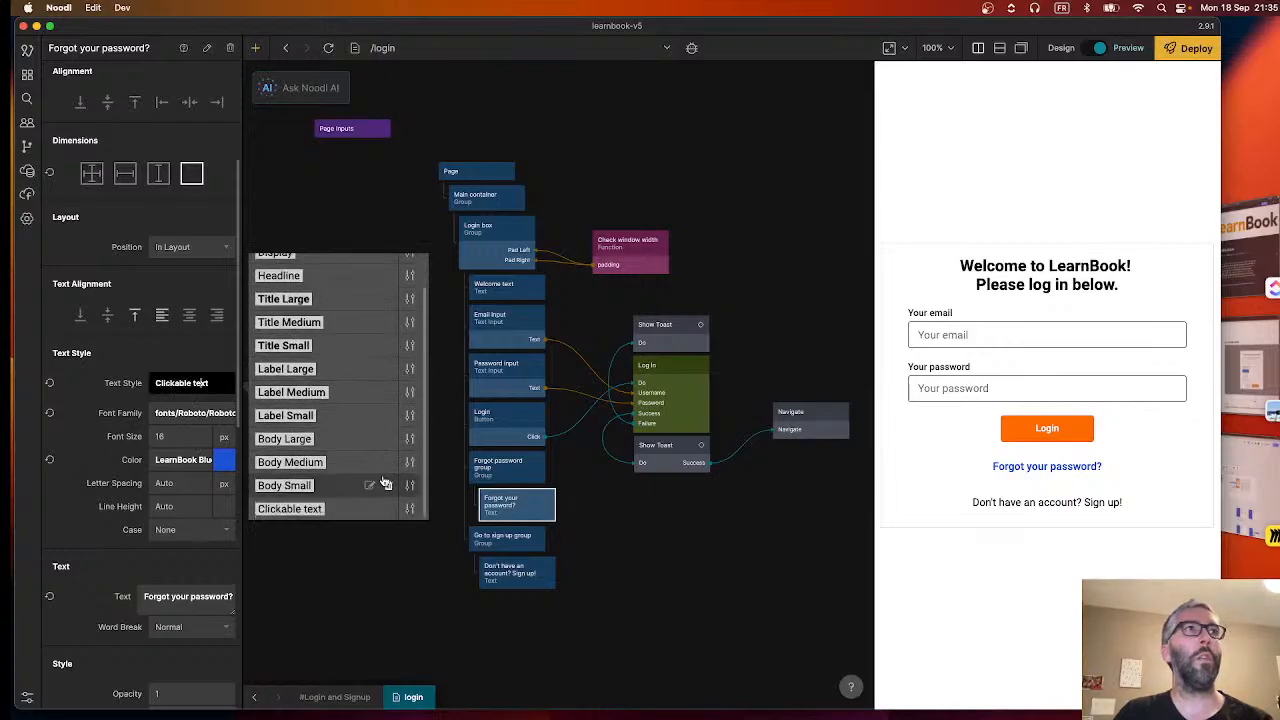
left_click(410, 509)
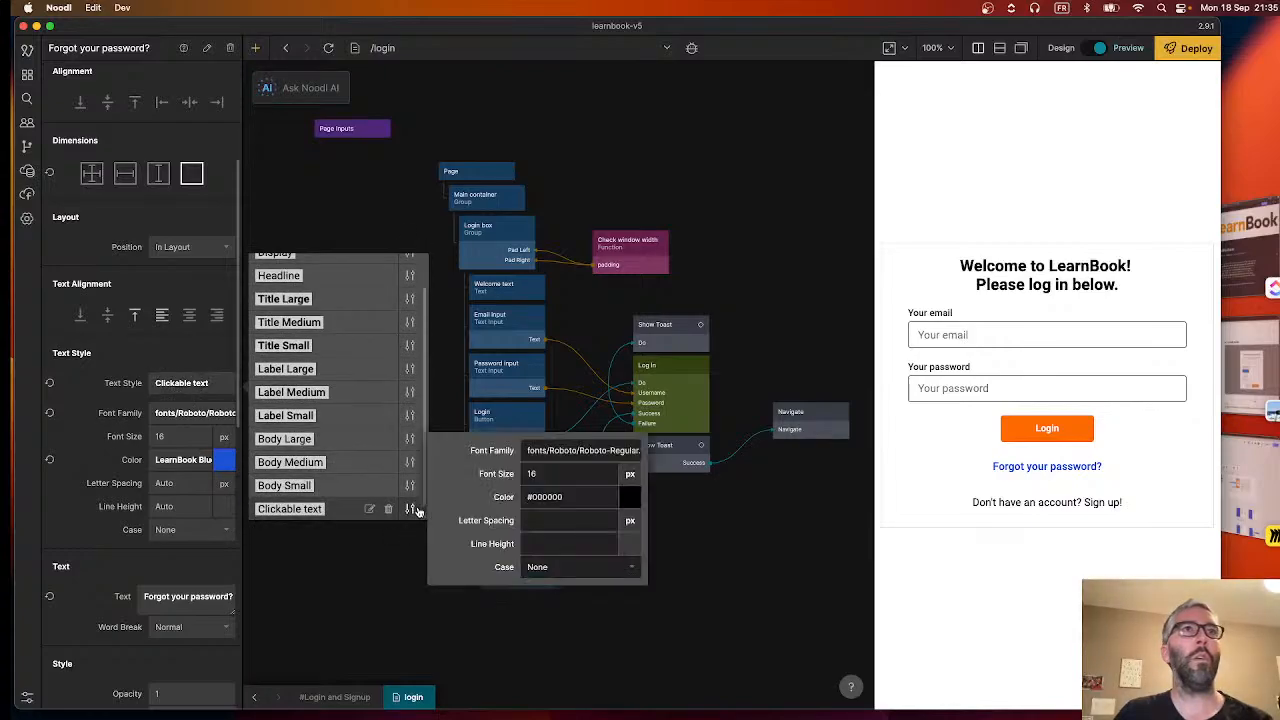
left_click(556, 569)
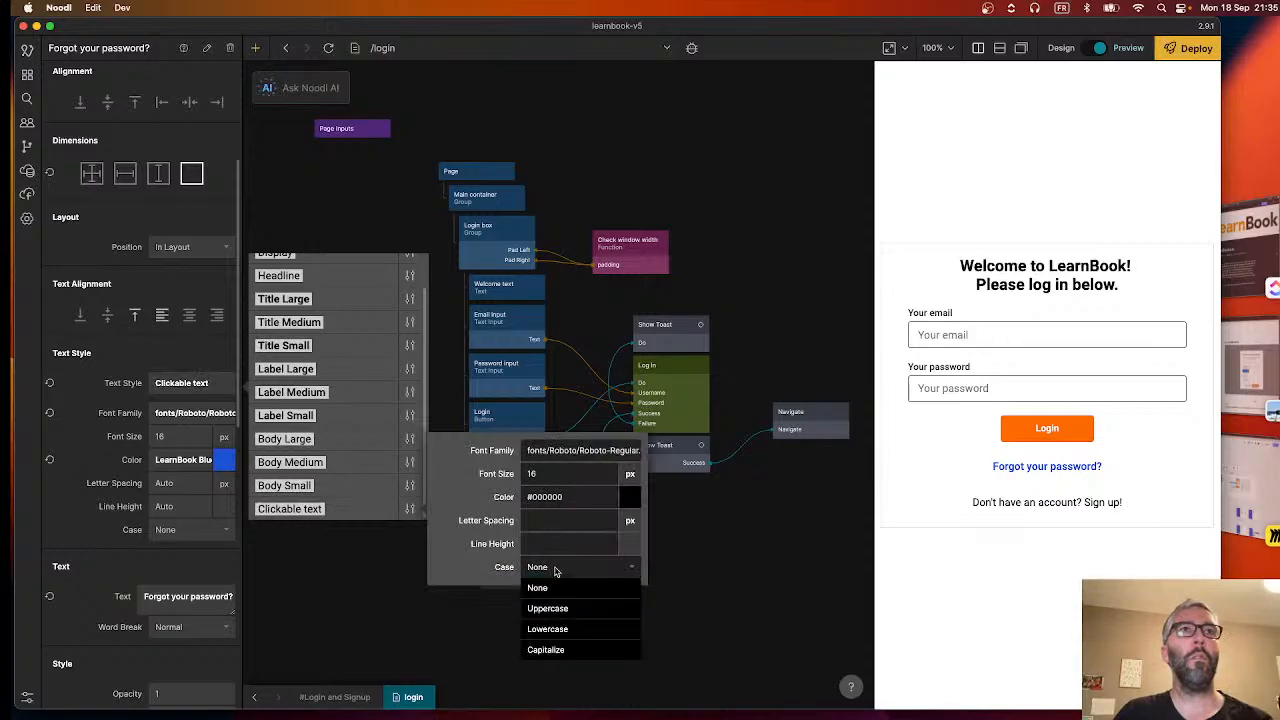
left_click(477, 554)
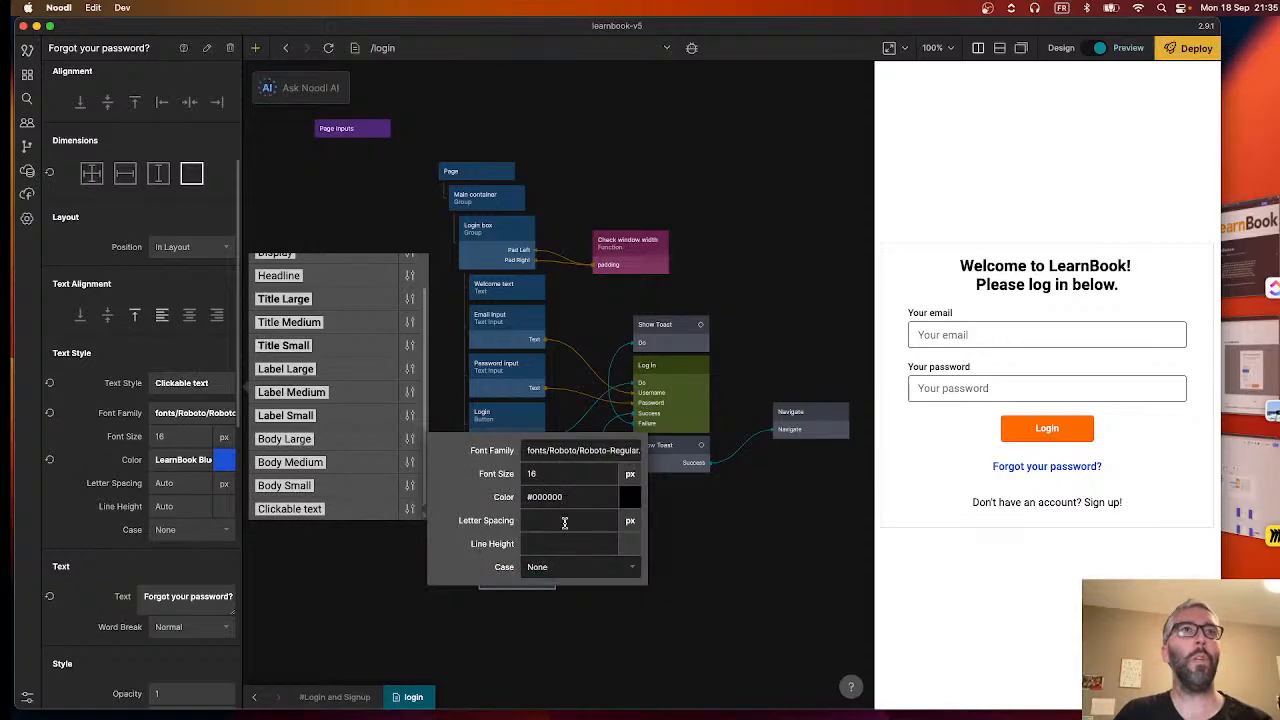
left_click(95, 483)
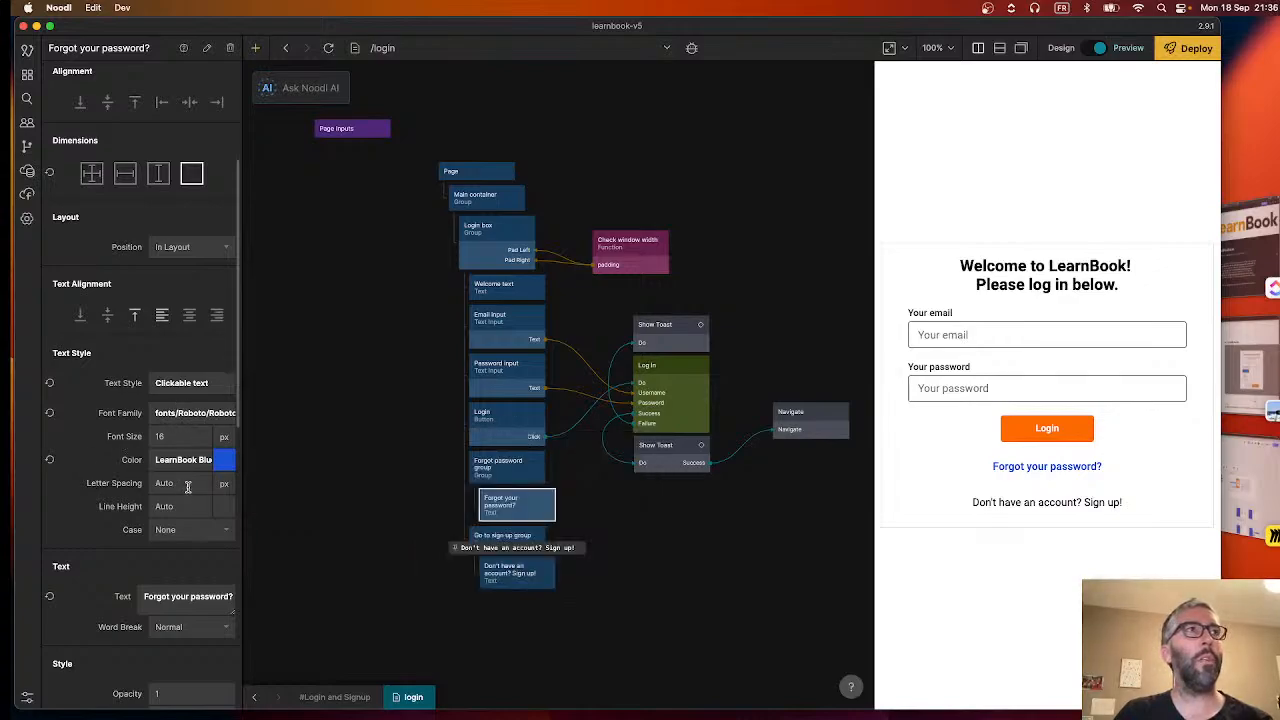
left_click(192, 532)
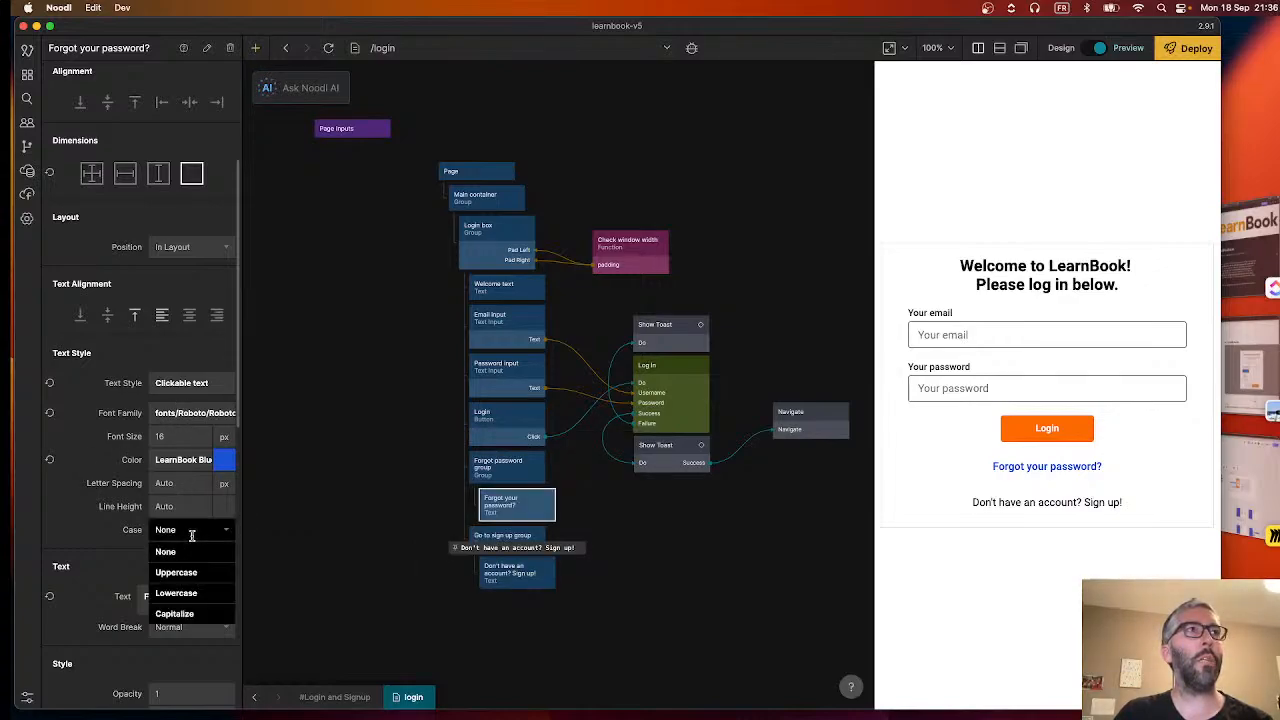
left_click(126, 541)
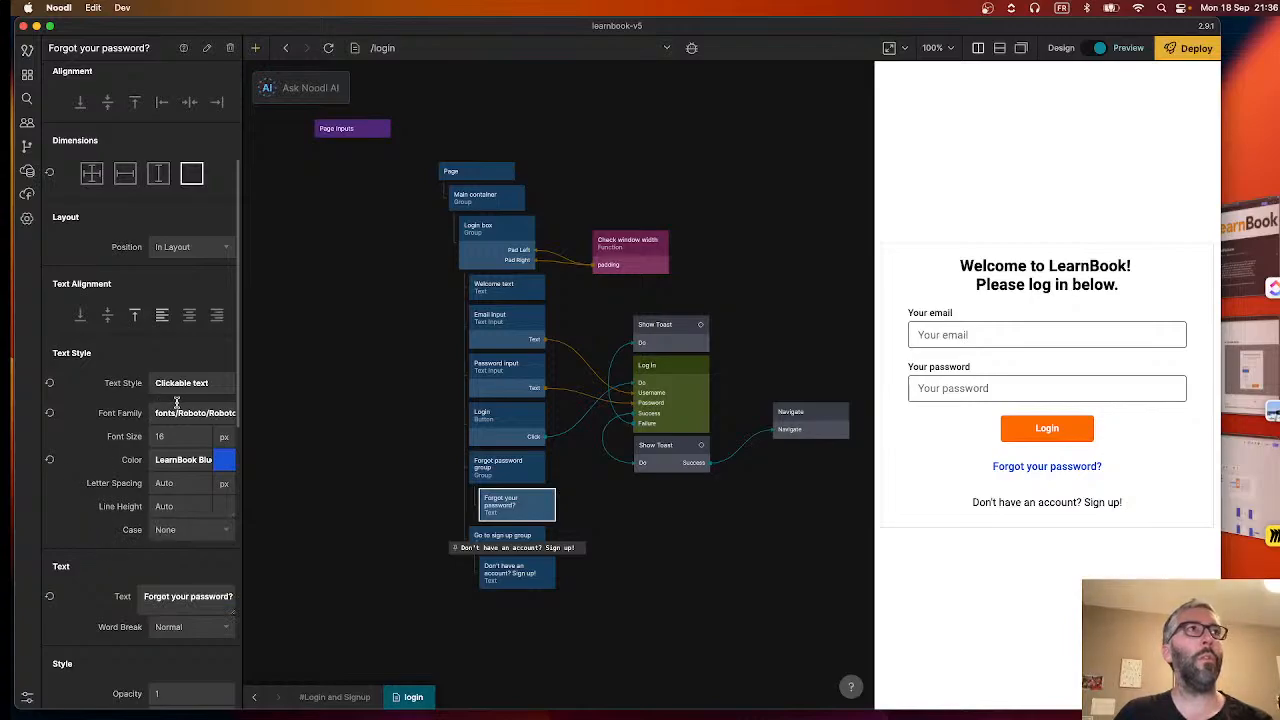
Look through the Roboto font variants and the remaining style, placement and dimension properties of the "Forgot your password?" text.
left_click(207, 415)
scroll(331, 400, "down", 2)
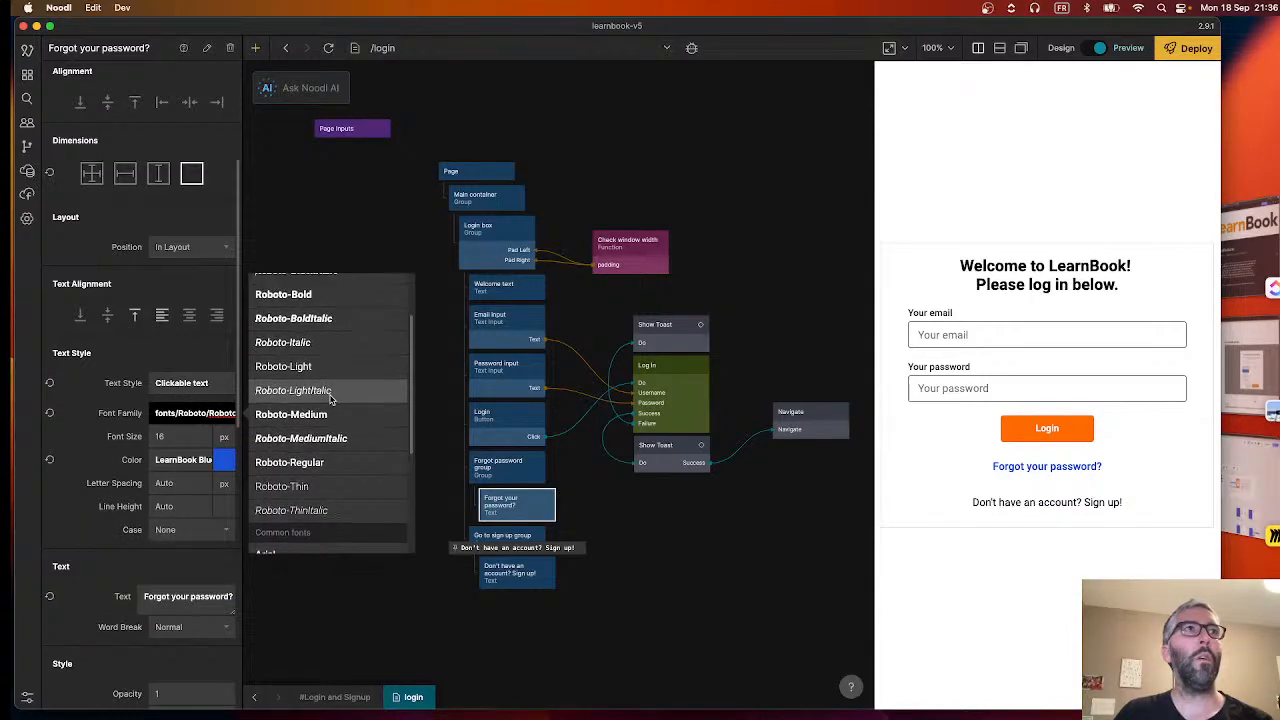
scroll(331, 400, "up", 2)
scroll(330, 400, "down", 1)
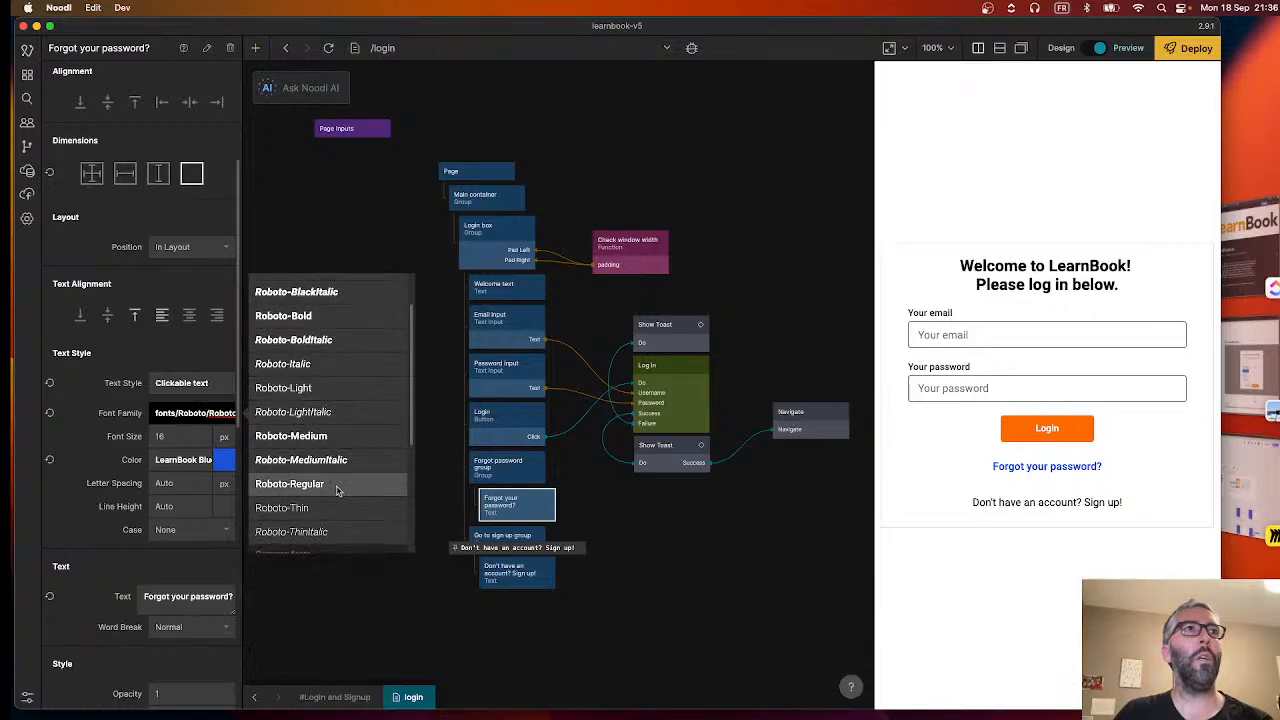
left_click(85, 441)
scroll(113, 458, "down", 3)
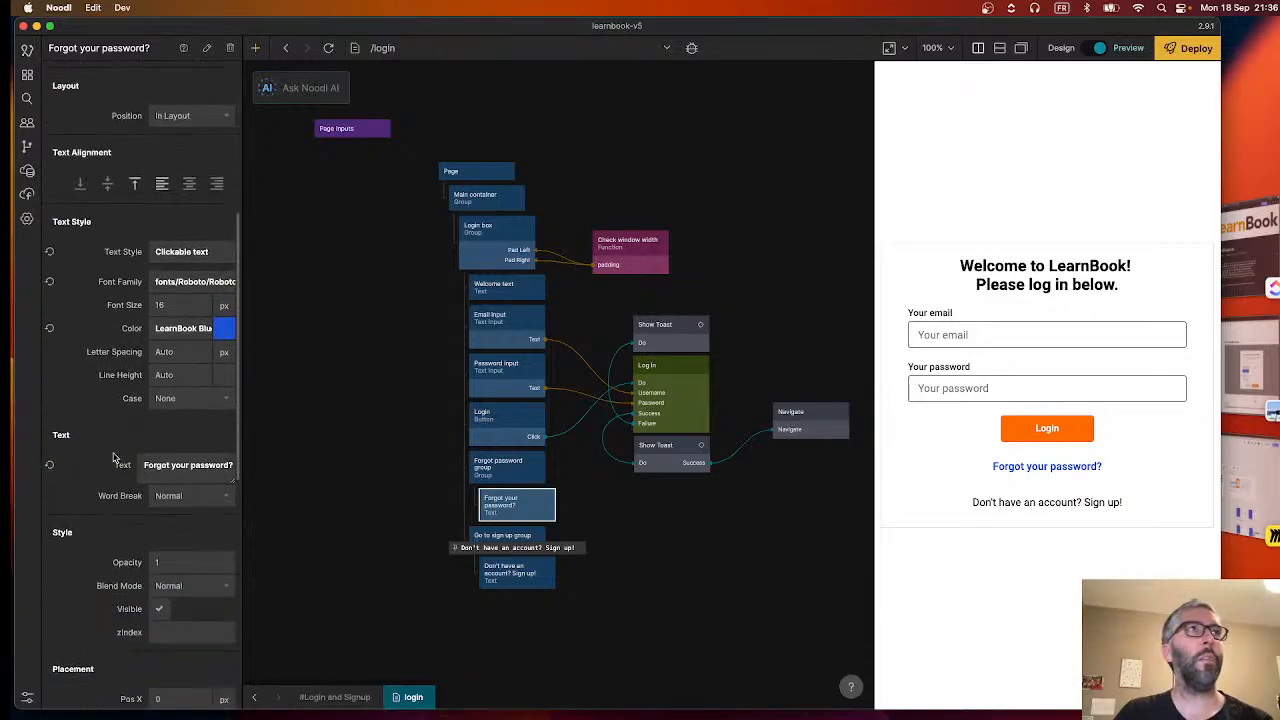
scroll(113, 458, "down", 2)
scroll(88, 398, "down", 3)
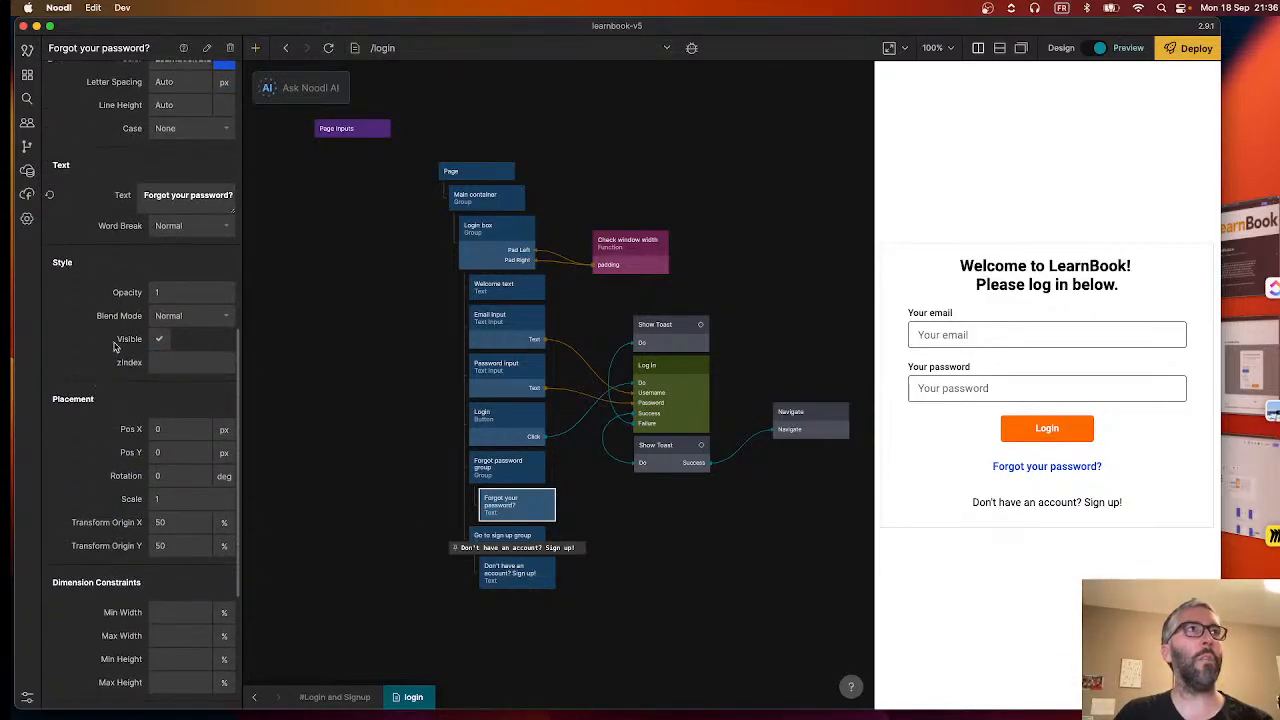
scroll(114, 346, "down", 3)
scroll(114, 346, "up", 10)
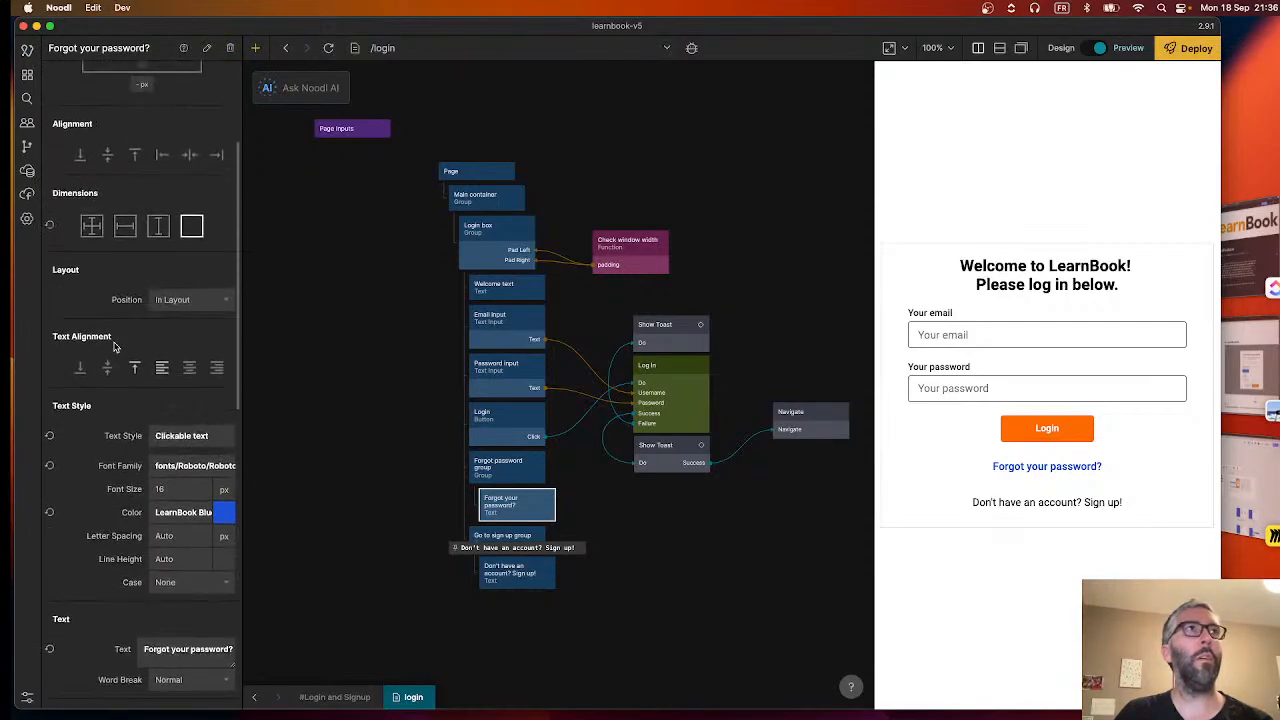
Create a style variant named "Clickable text" from the "Forgot your password?" text.
scroll(114, 346, "down", 10)
scroll(44, 430, "up", 9)
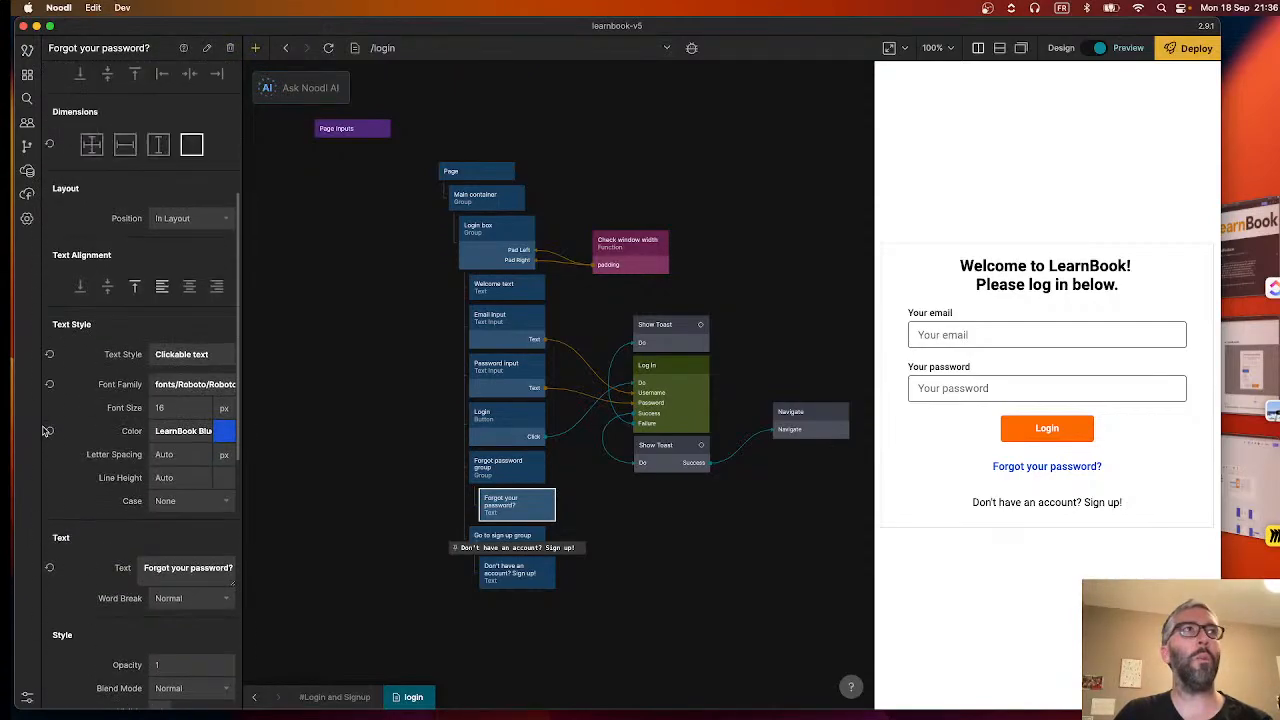
scroll(138, 276, "up", 4)
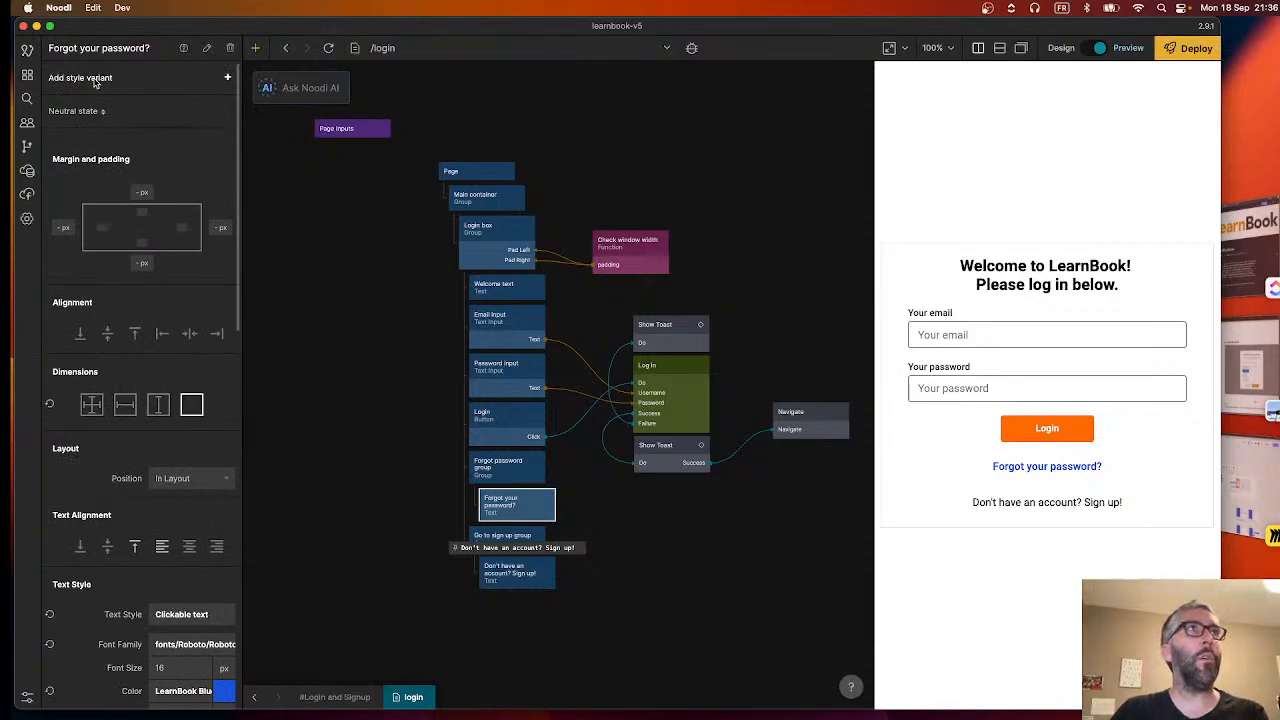
left_click(228, 80)
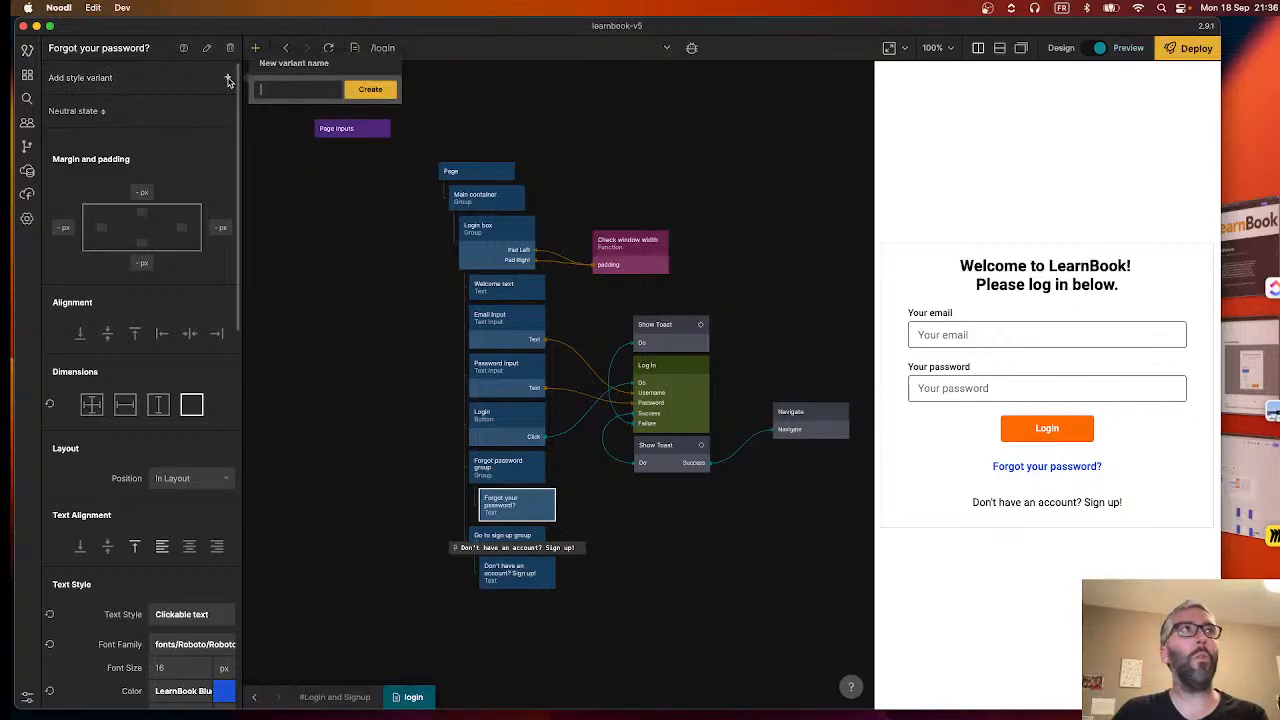
type("Clickable t")
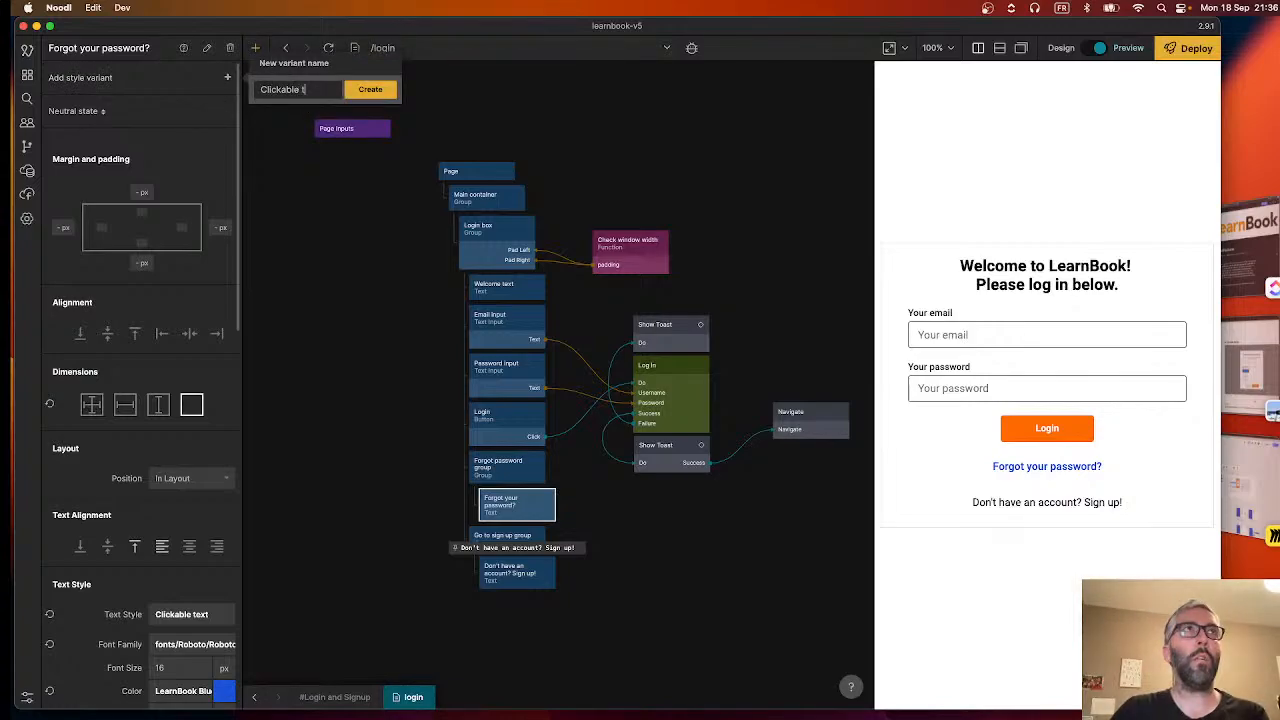
type("ext")
left_click(365, 90)
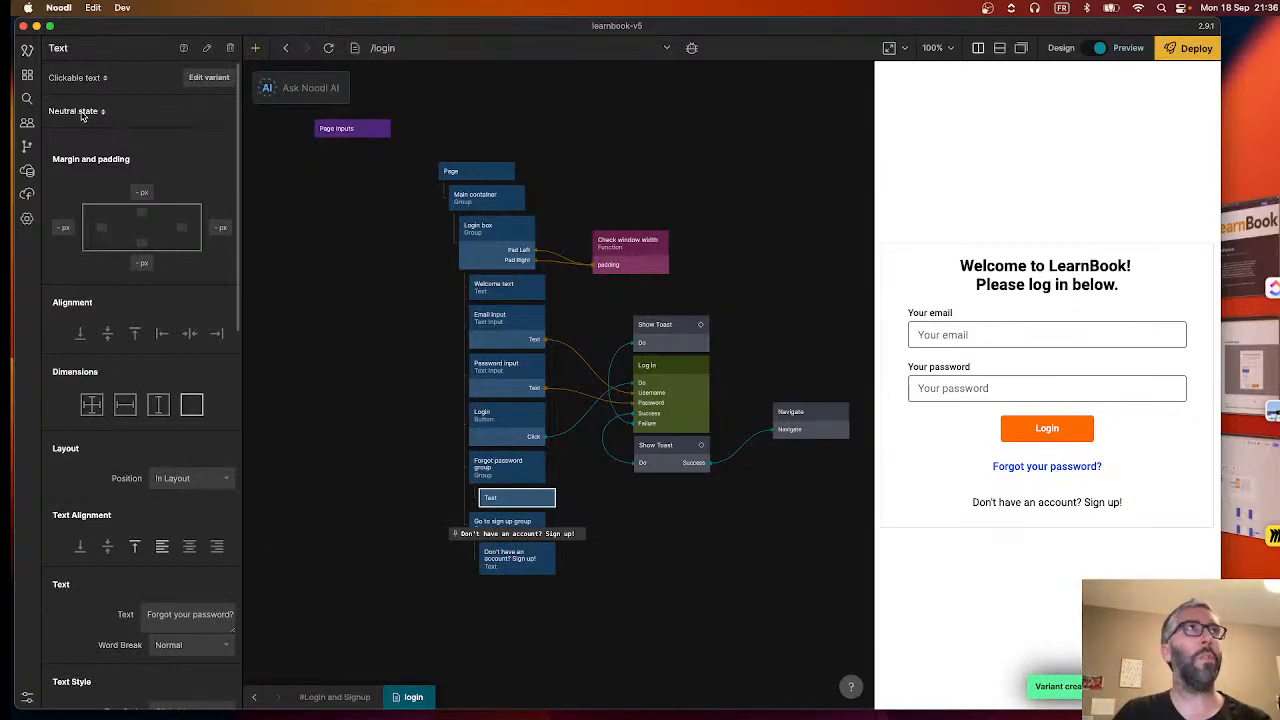
Edit the Clickable text variant so its Hover state's text color is #1C53D7 at 59% opacity.
left_click(200, 77)
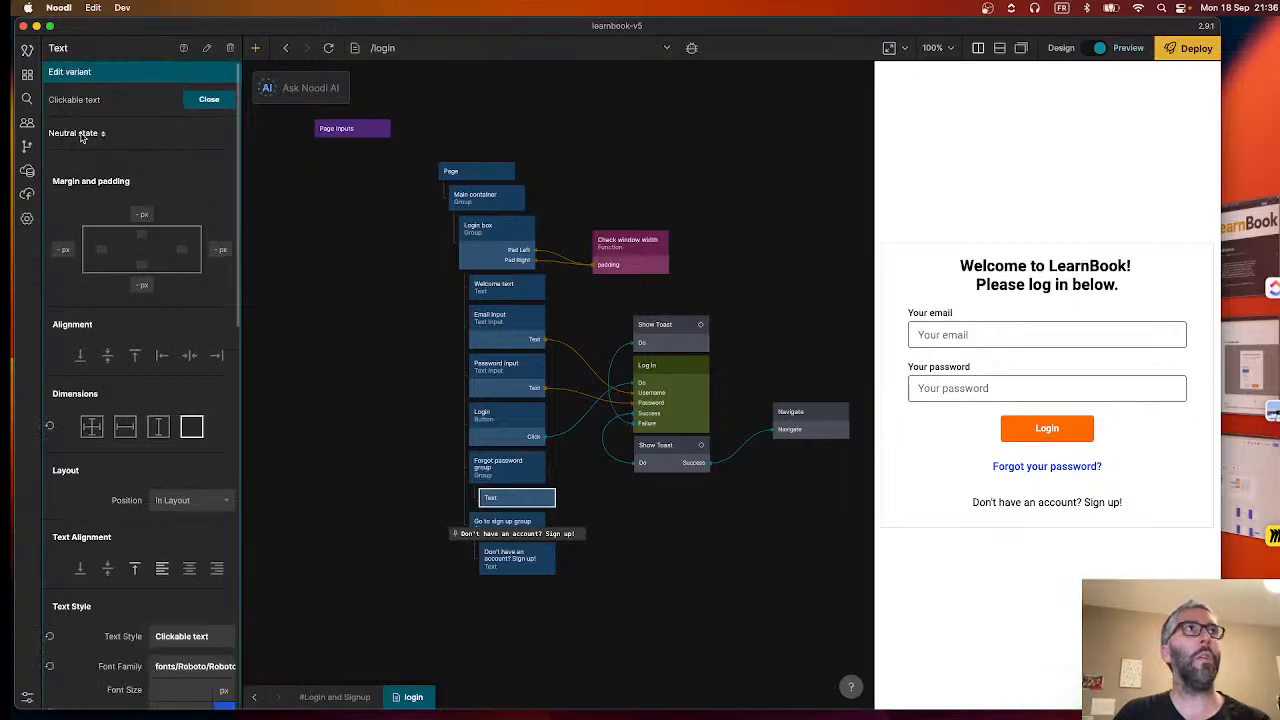
left_click(80, 134)
left_click(155, 165)
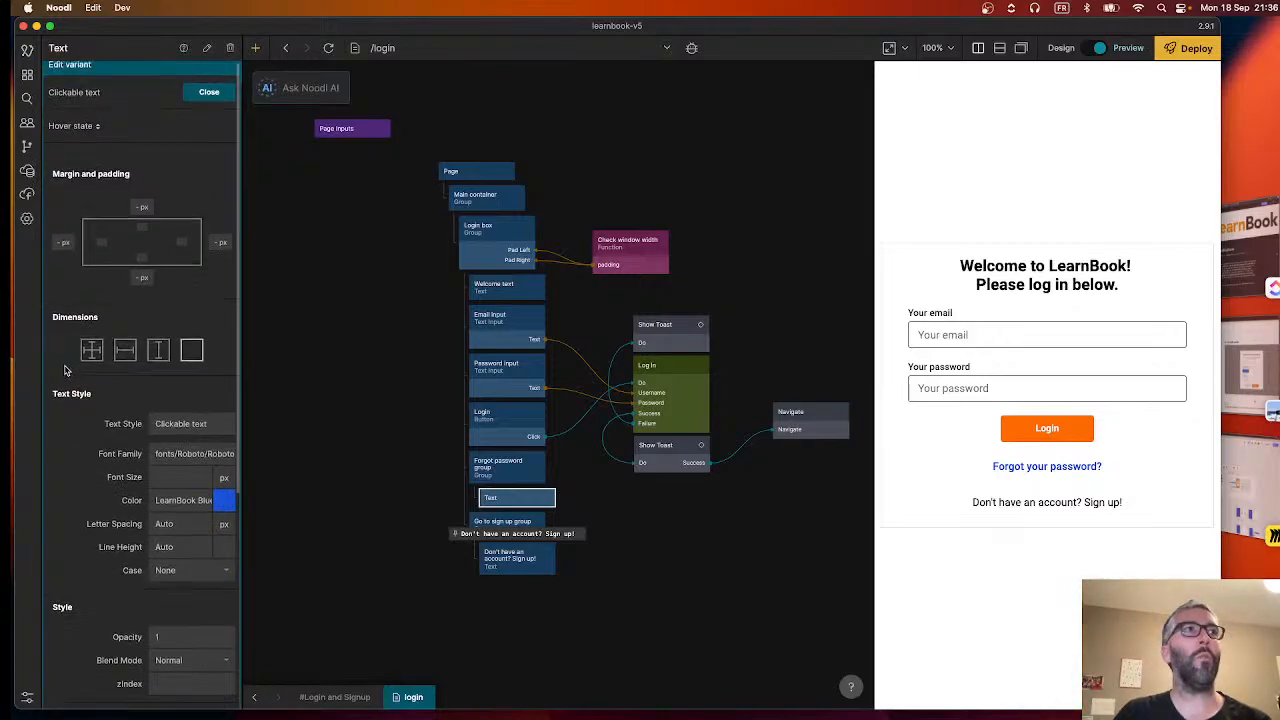
scroll(70, 368, "down", 3)
left_click(221, 369)
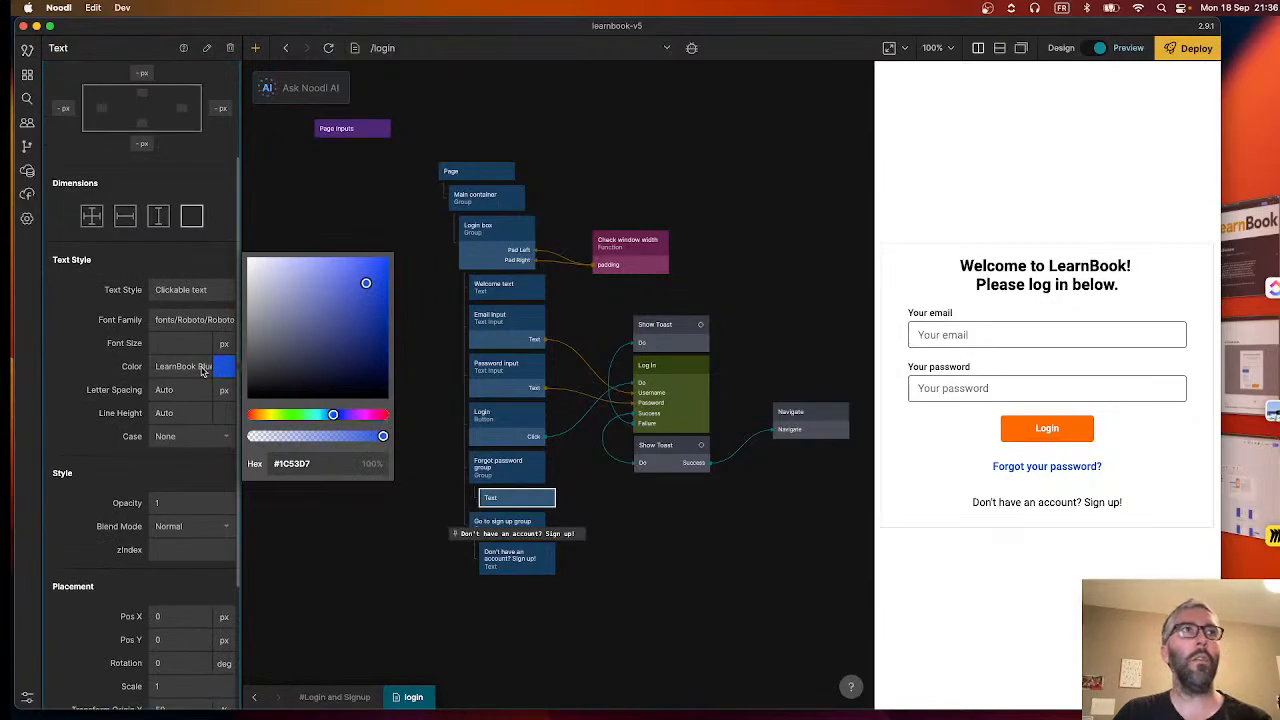
left_click_drag(345, 441, 330, 437)
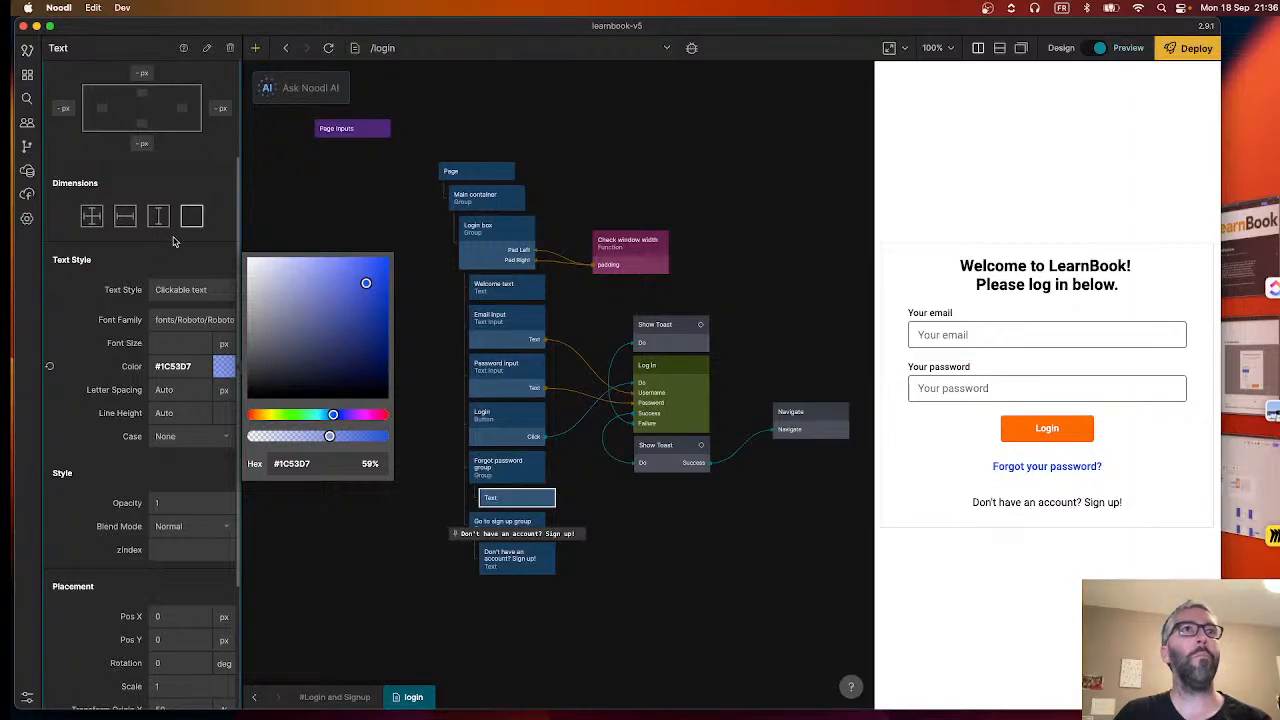
scroll(107, 357, "up", 3)
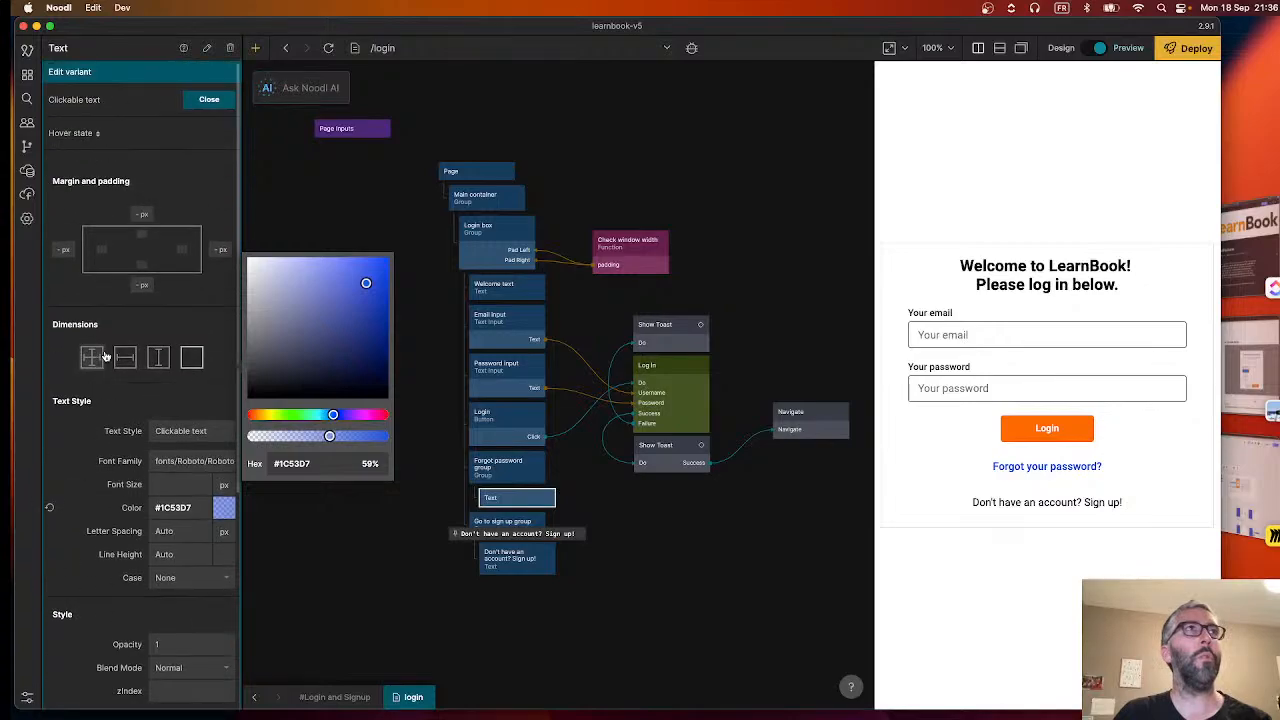
left_click(121, 458)
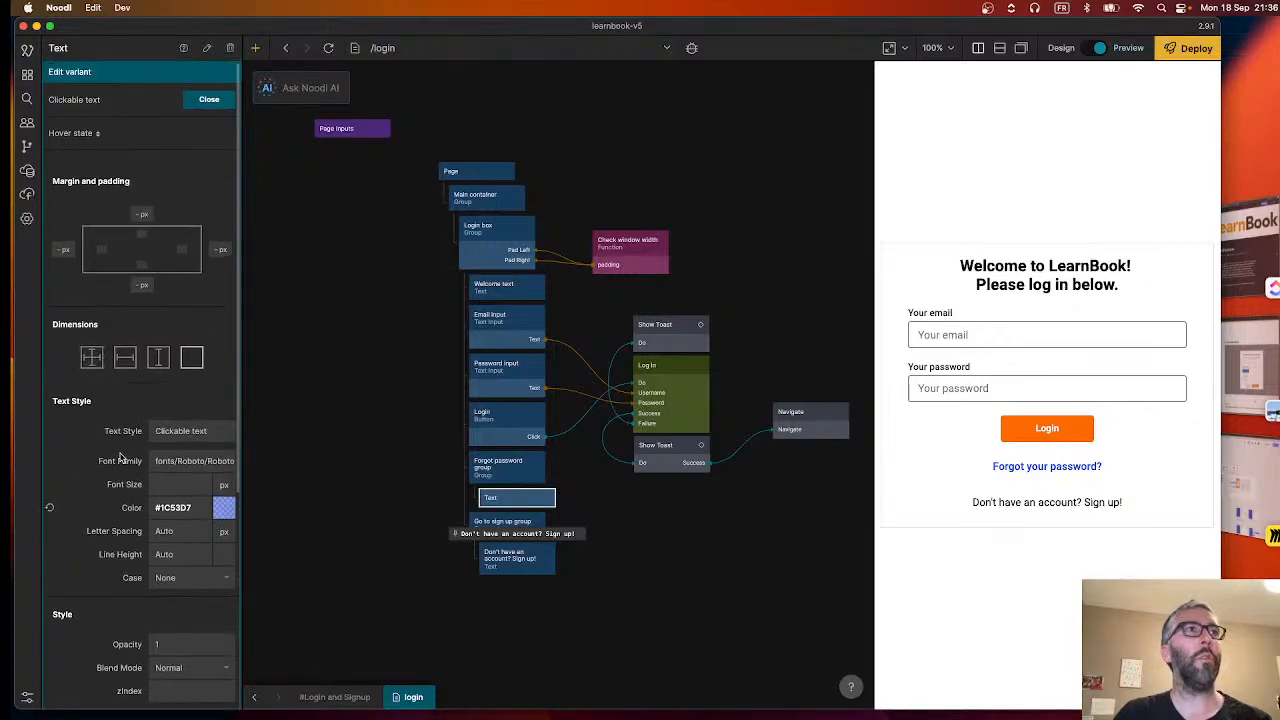
left_click(207, 100)
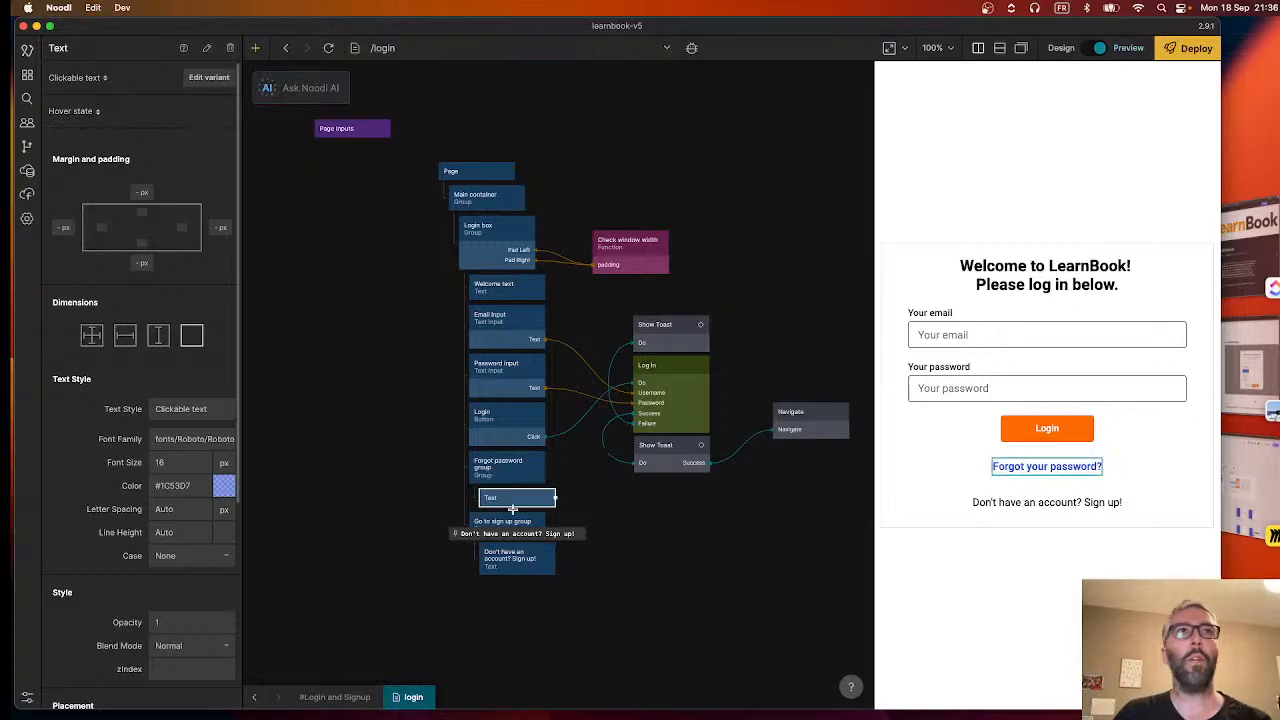
Try the Clickable text text style on the "Don't have an account? Sign up!" text, and undo that change.
left_click(516, 560)
scroll(155, 390, "down", 6)
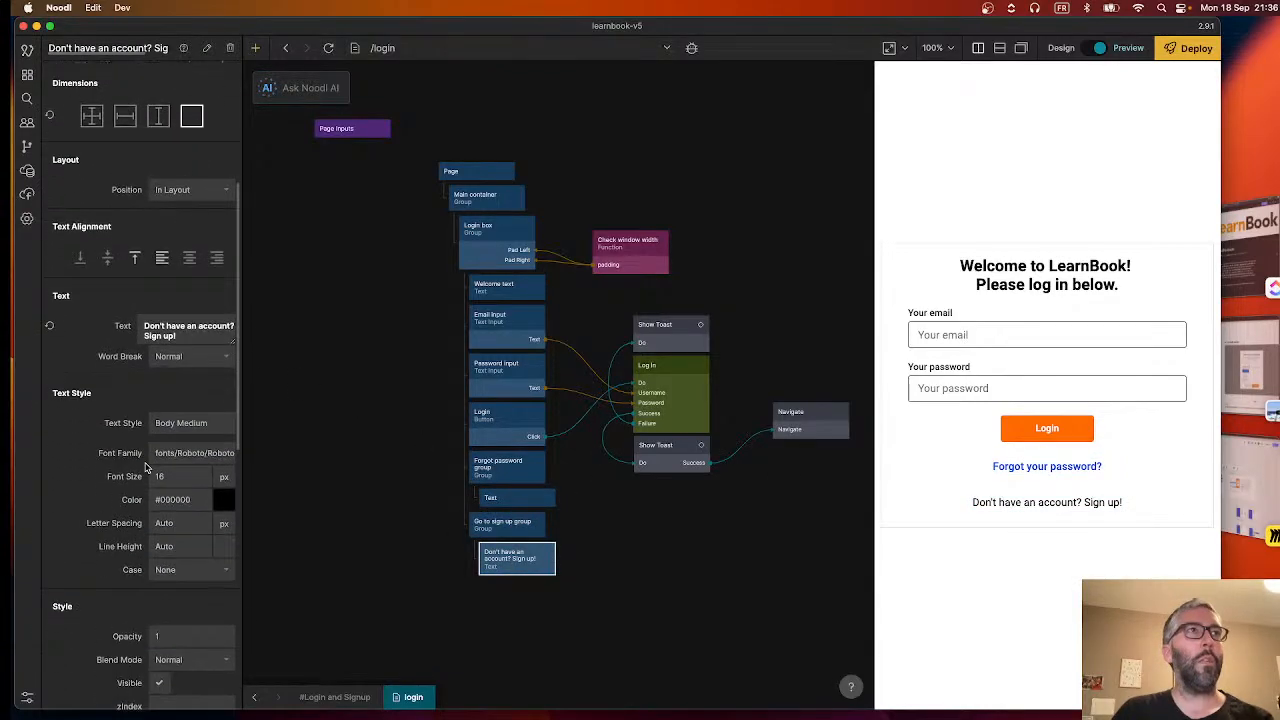
left_click(185, 422)
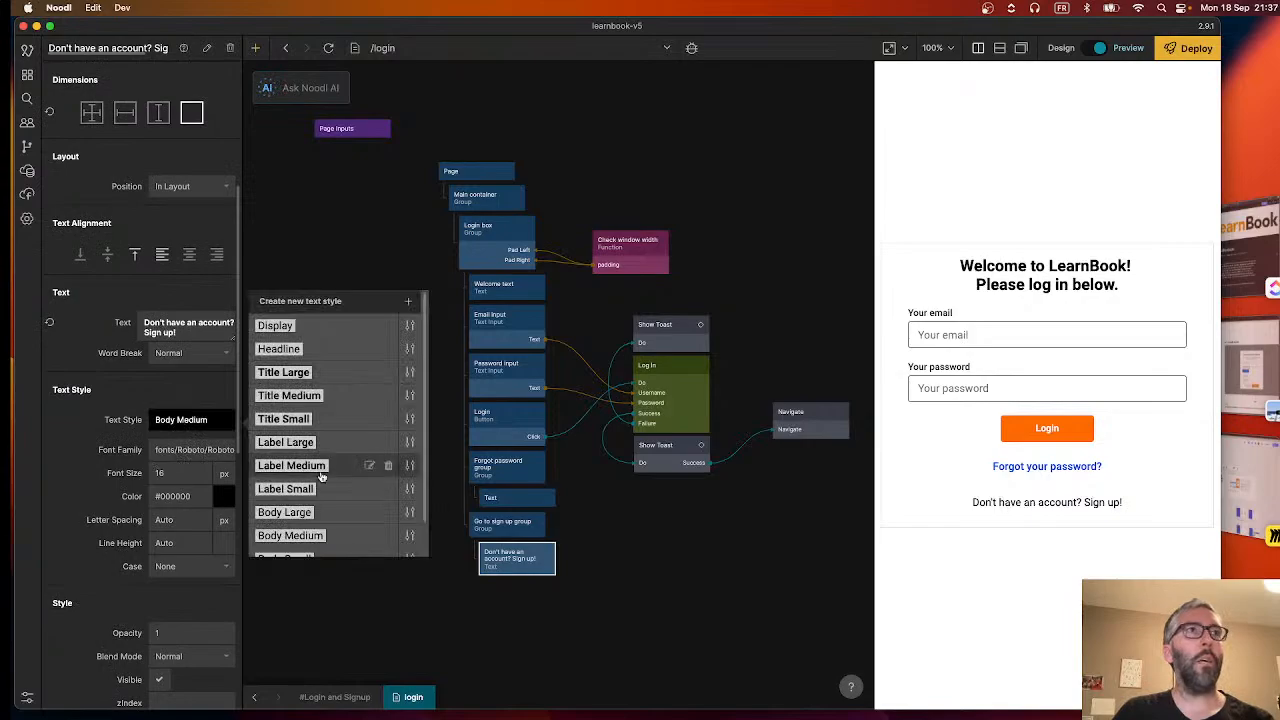
scroll(320, 474, "down", 1)
left_click(300, 546)
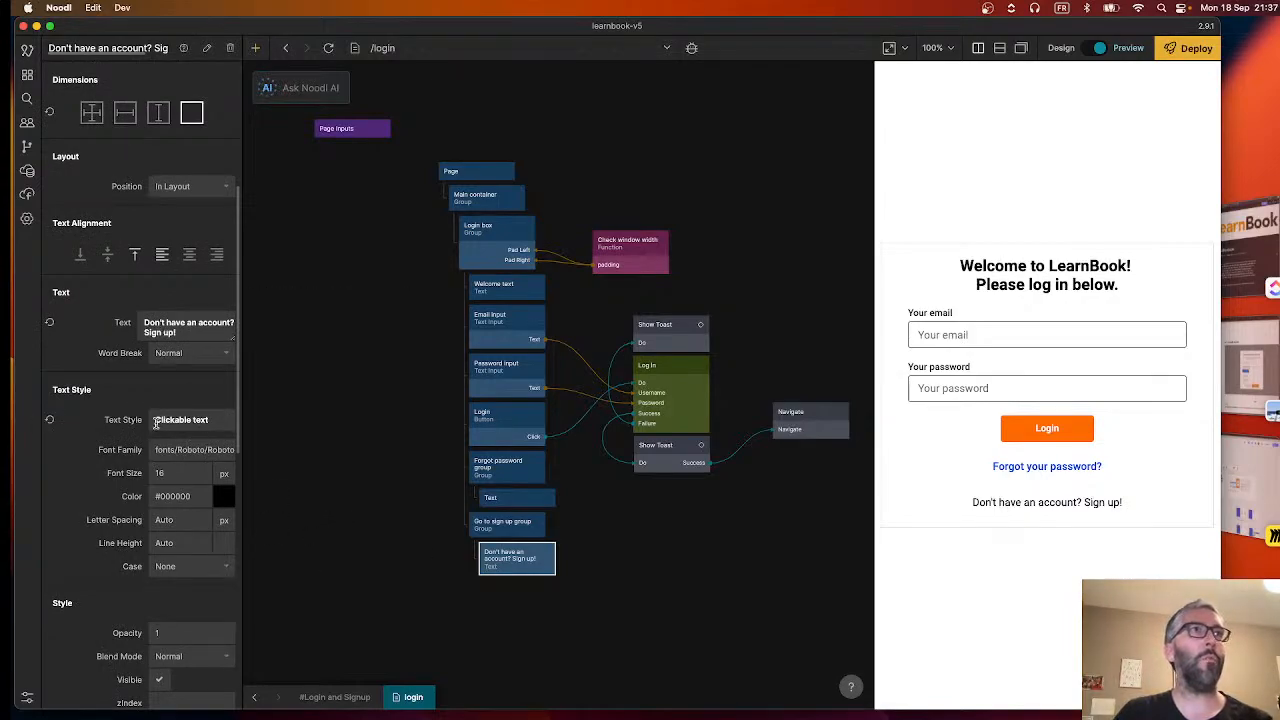
key("super+z")
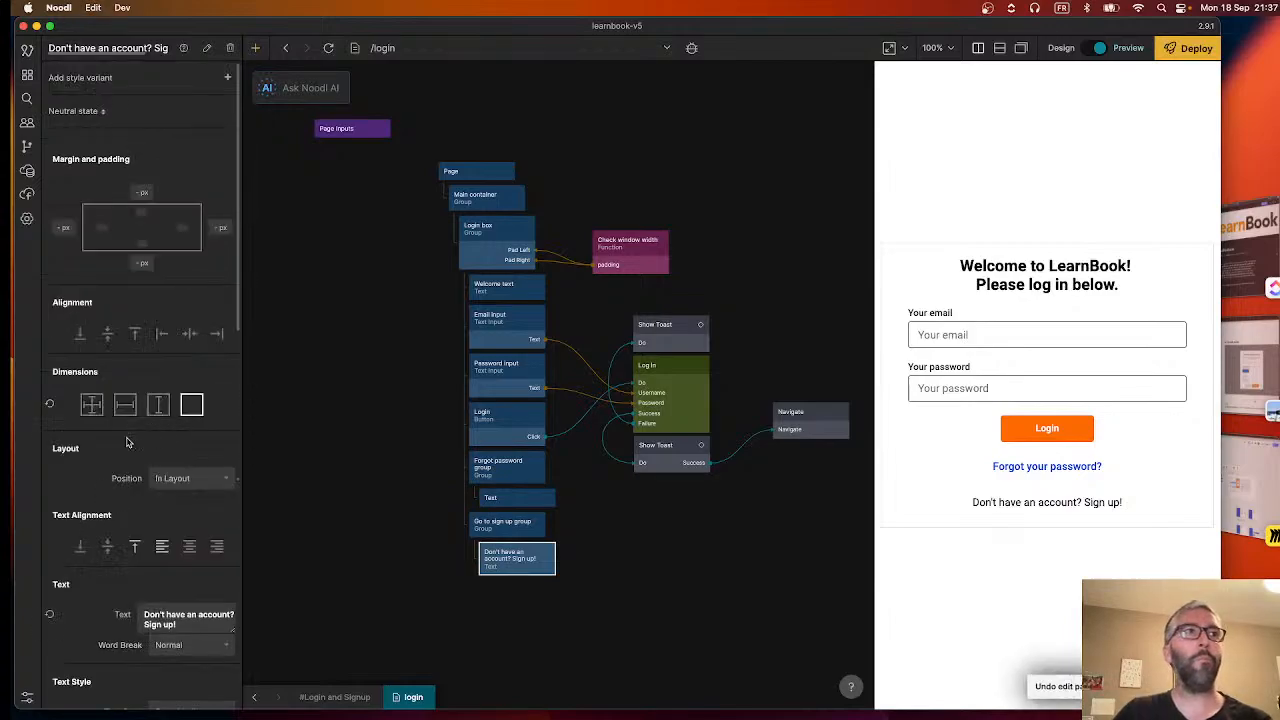
Apply the Clickable text style variant to the "Don't have an account? Sign up!" text.
left_click(100, 82)
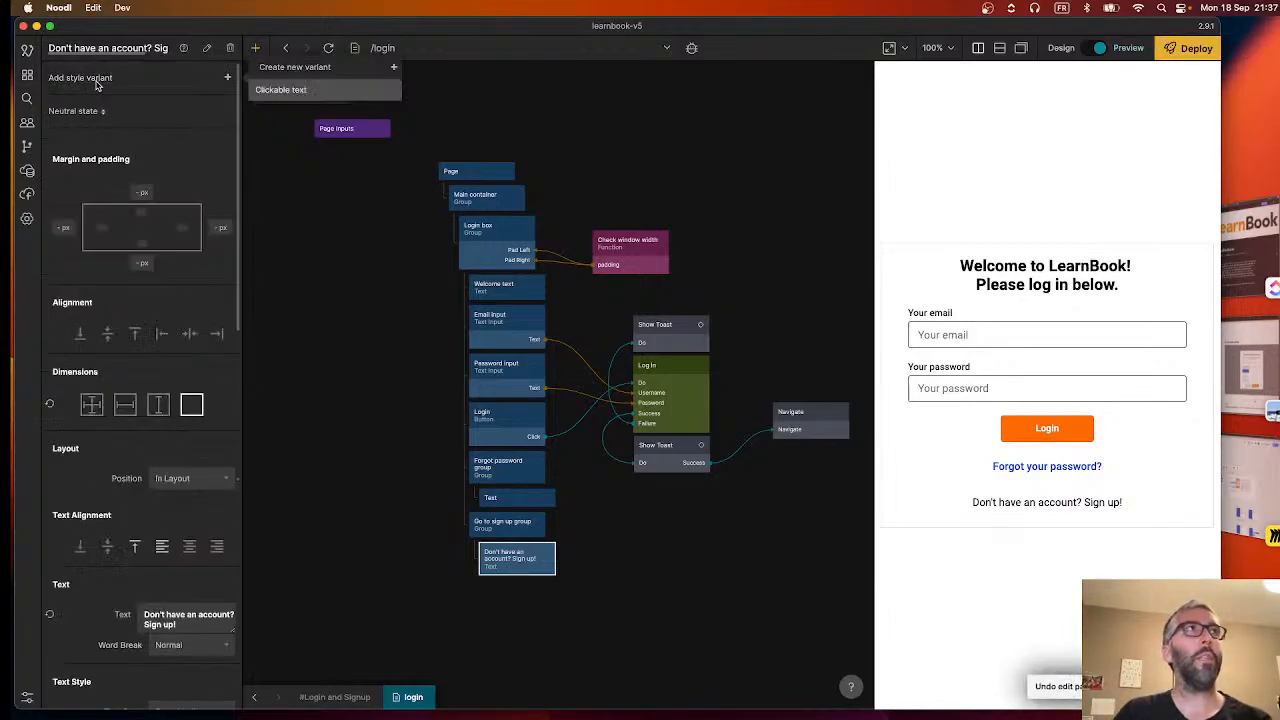
left_click(320, 92)
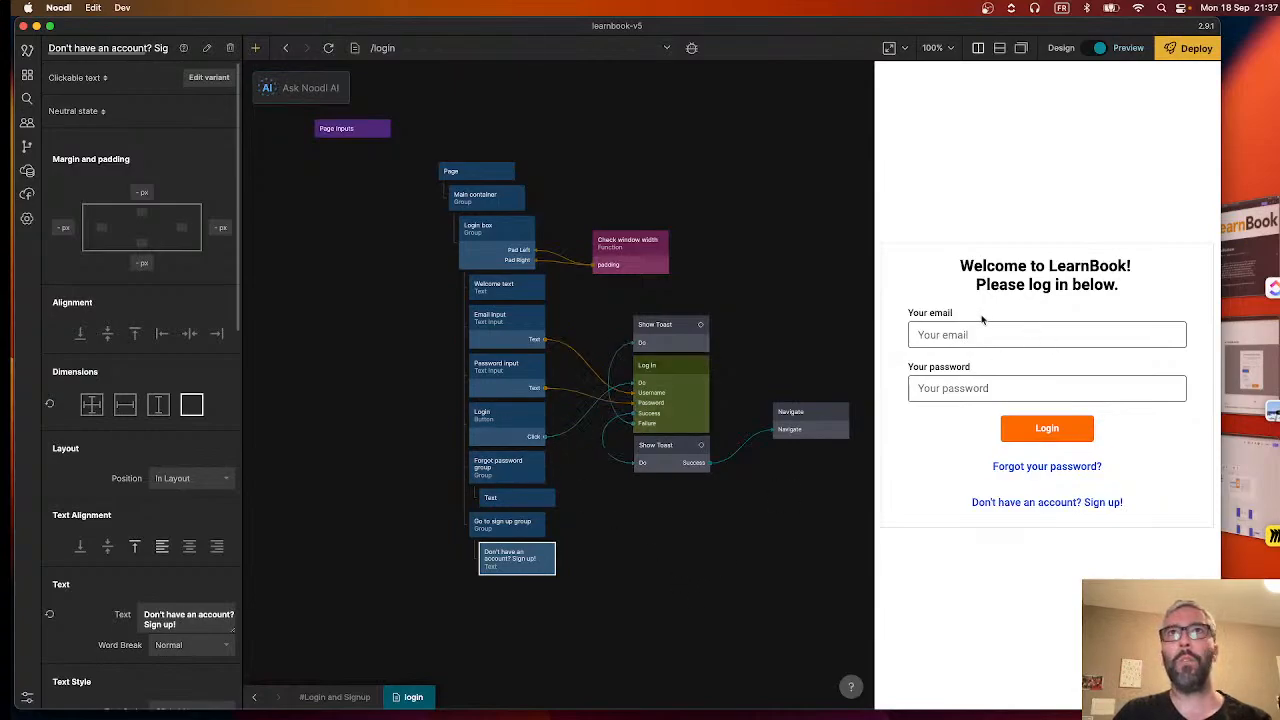
Select the Welcome text node, and switch to Preview to examine the heading styling on pages 9 to 11 of the storyboard PDF.
left_click(500, 288)
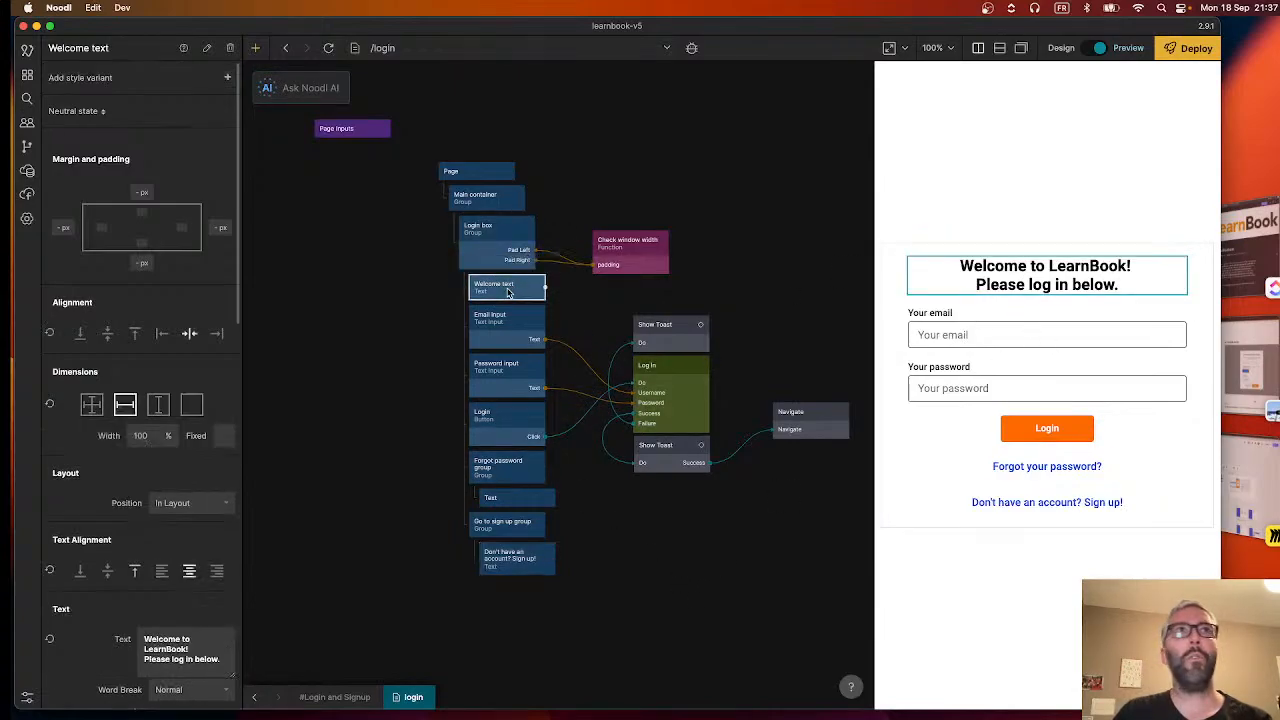
left_click(1261, 377)
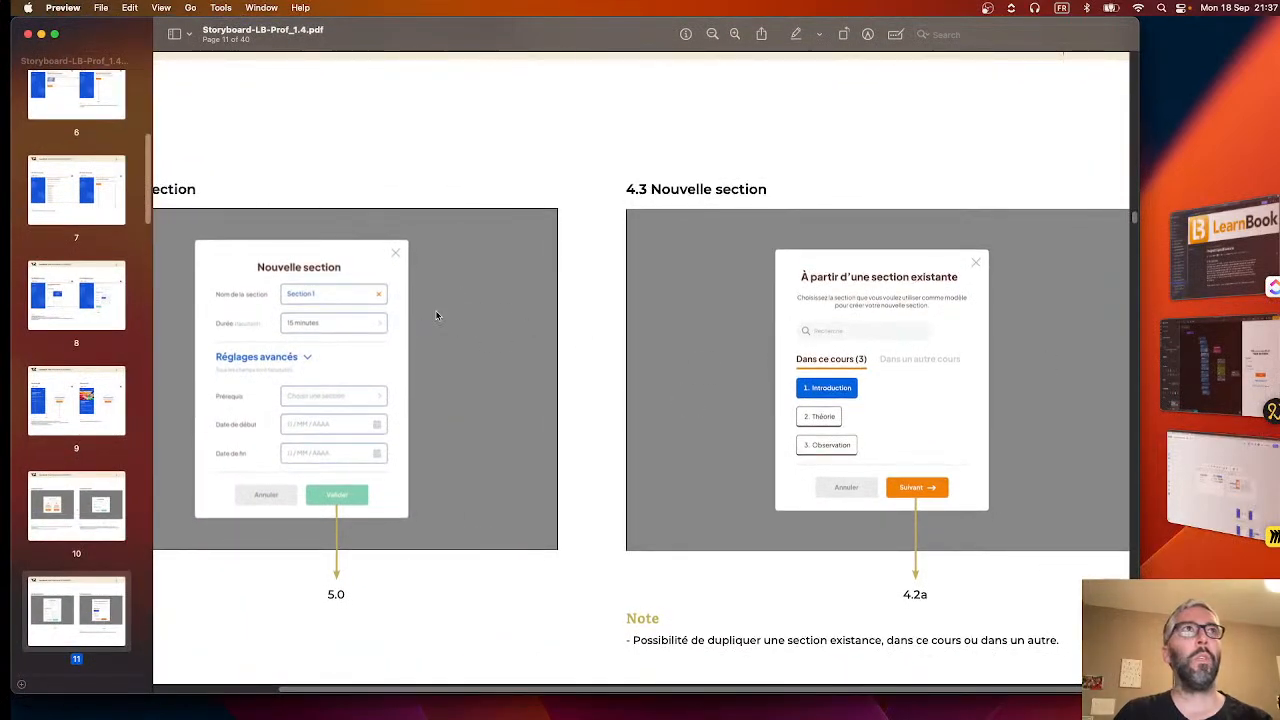
scroll(281, 287, "up", 5)
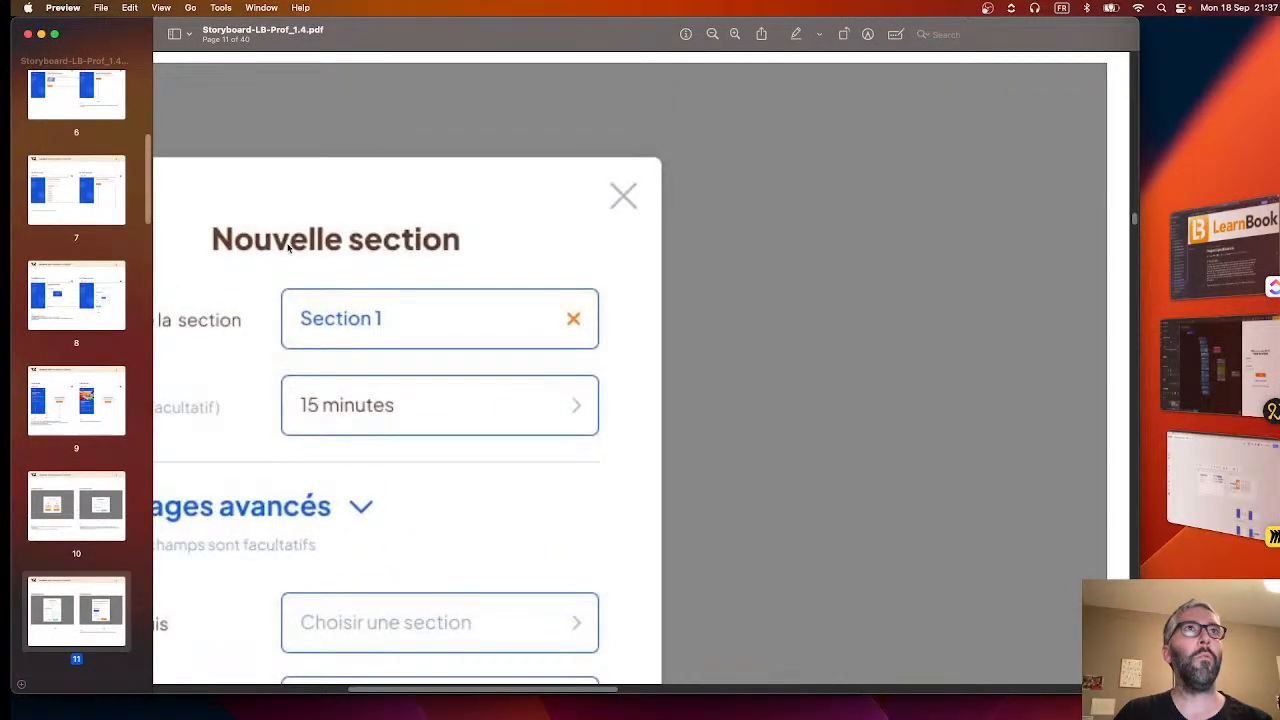
scroll(290, 250, "down", 5)
scroll(394, 245, "down", 3)
scroll(394, 245, "up", 10)
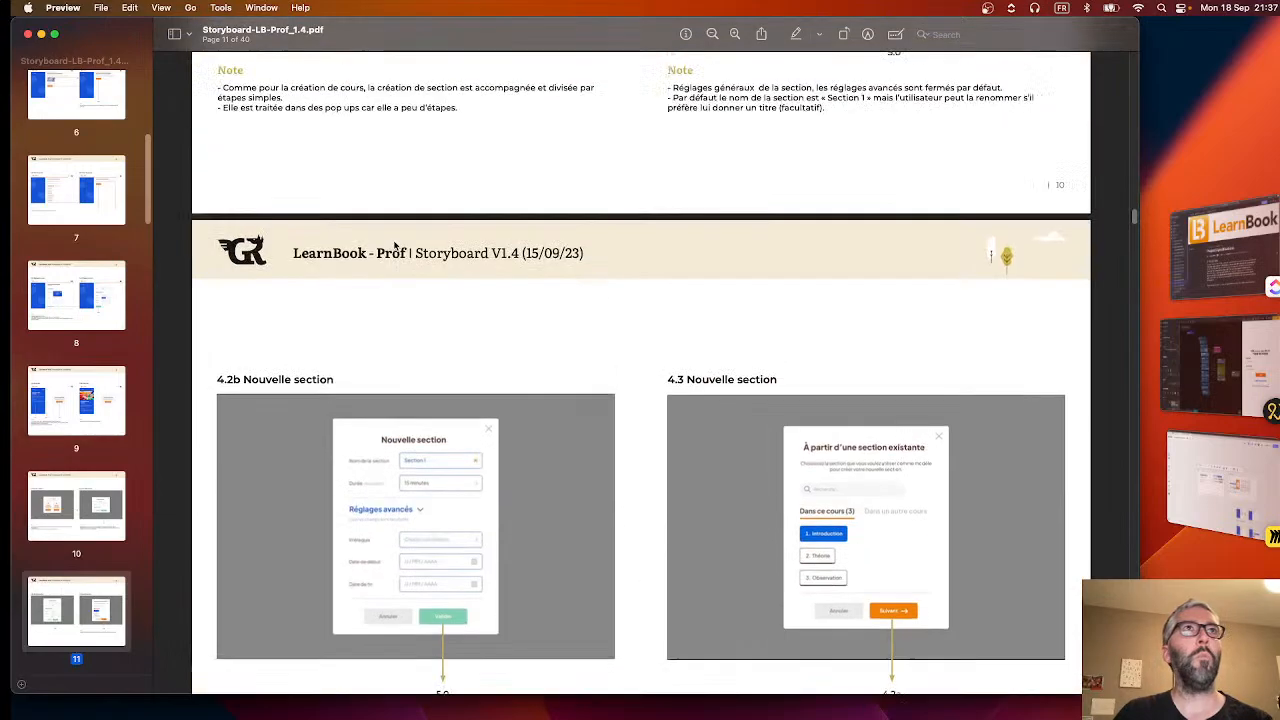
scroll(394, 245, "up", 5)
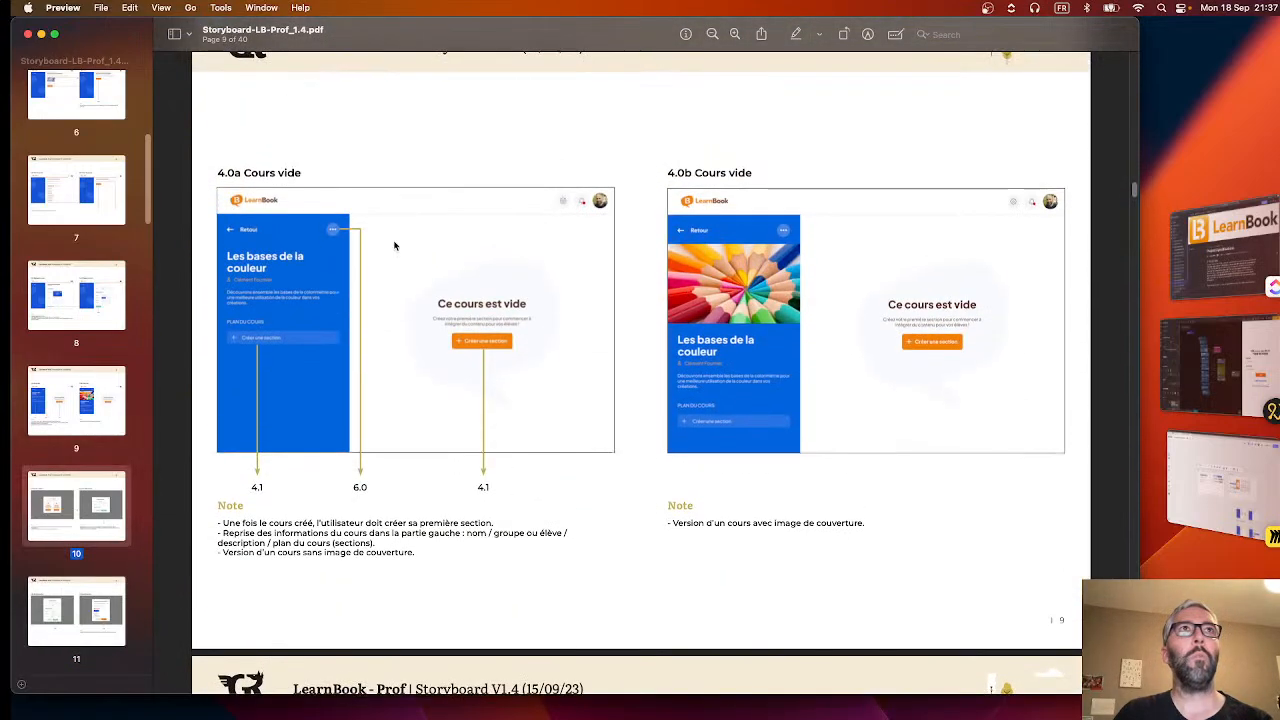
scroll(484, 290, "up", 5)
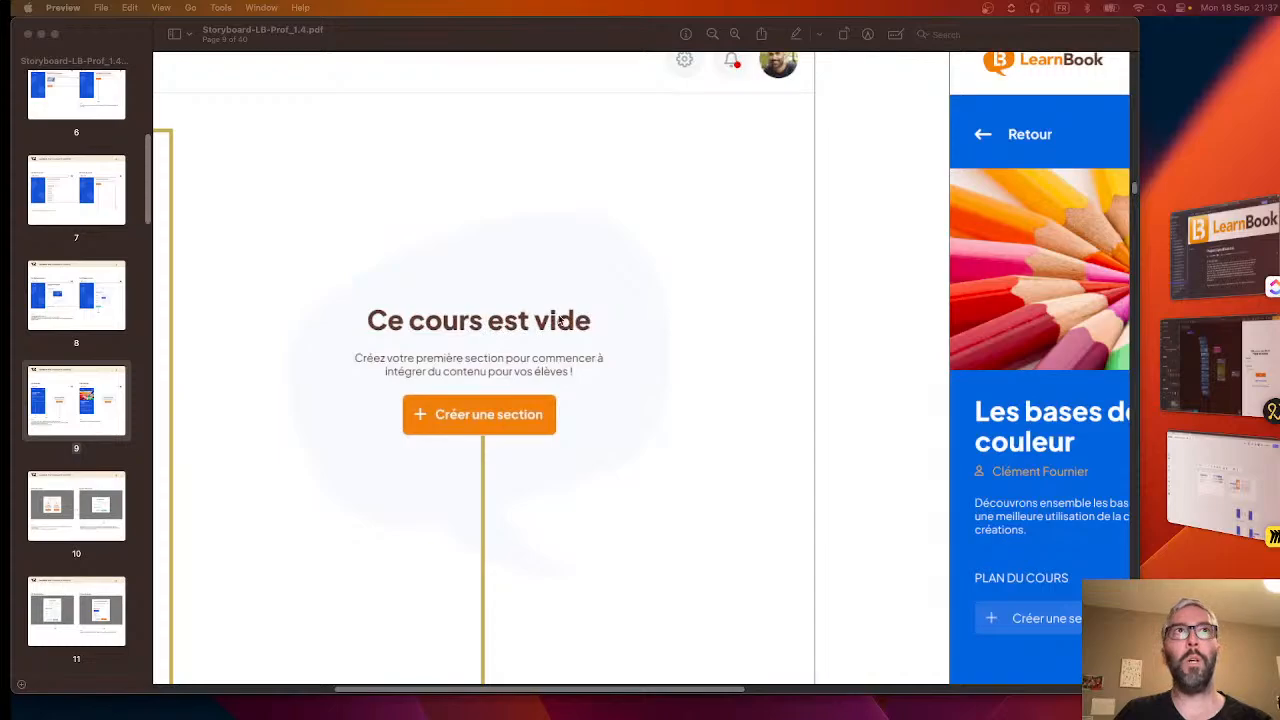
scroll(560, 330, "down", 10)
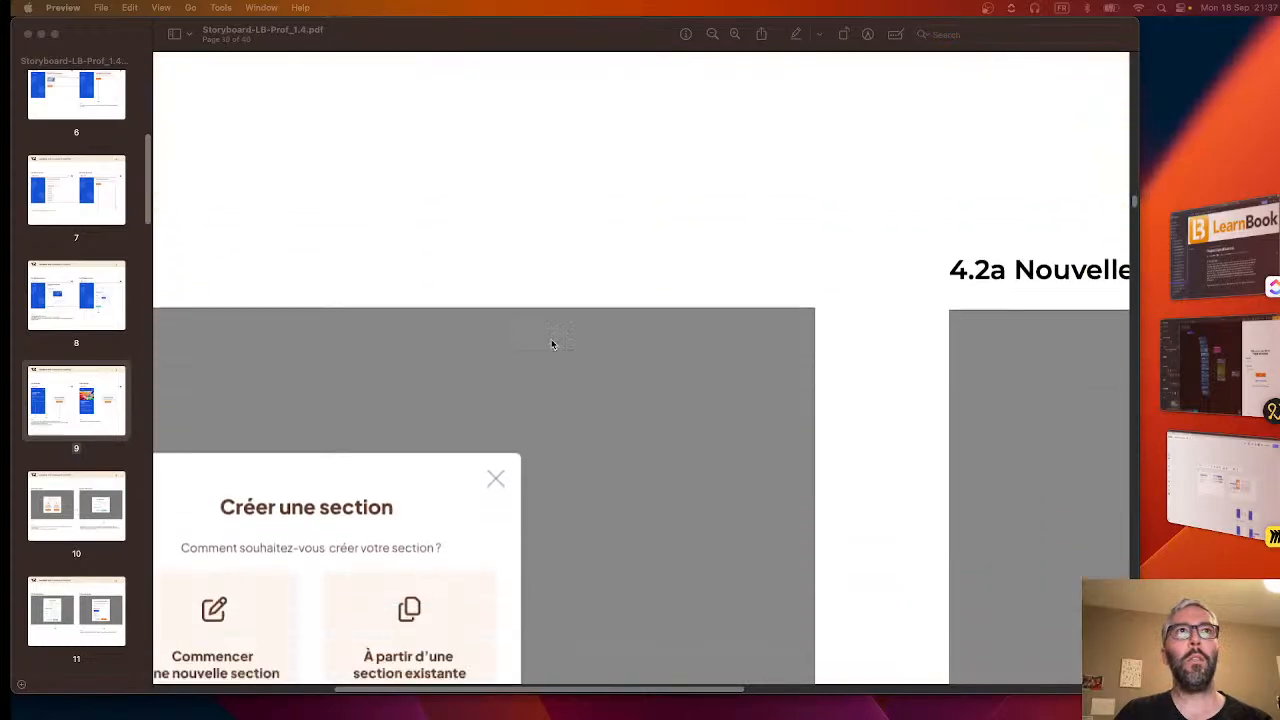